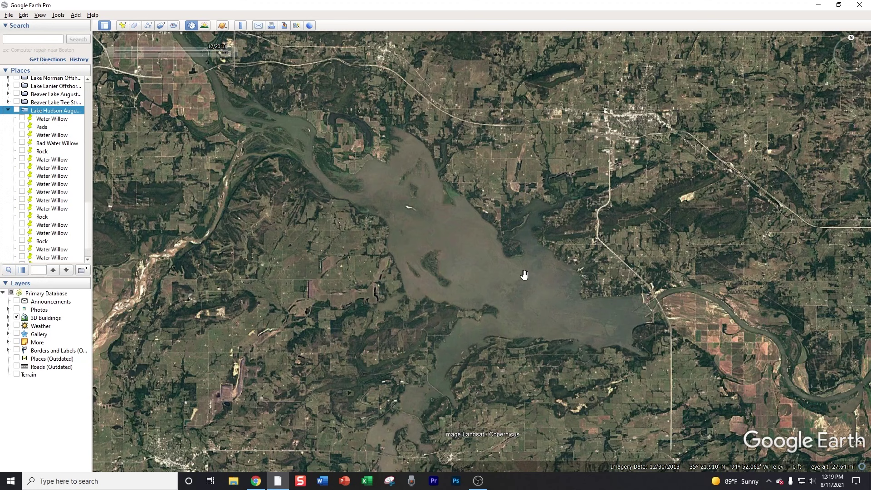
View the reservoir on the Navionics chart, return to Google Earth Pro and show all placemarks in the Lake Hudson folder.
left_click(256, 481)
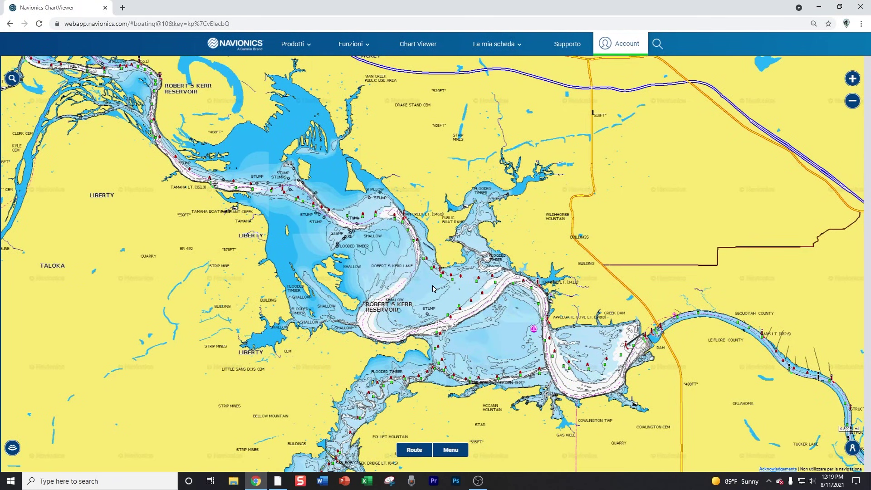
left_click(278, 481)
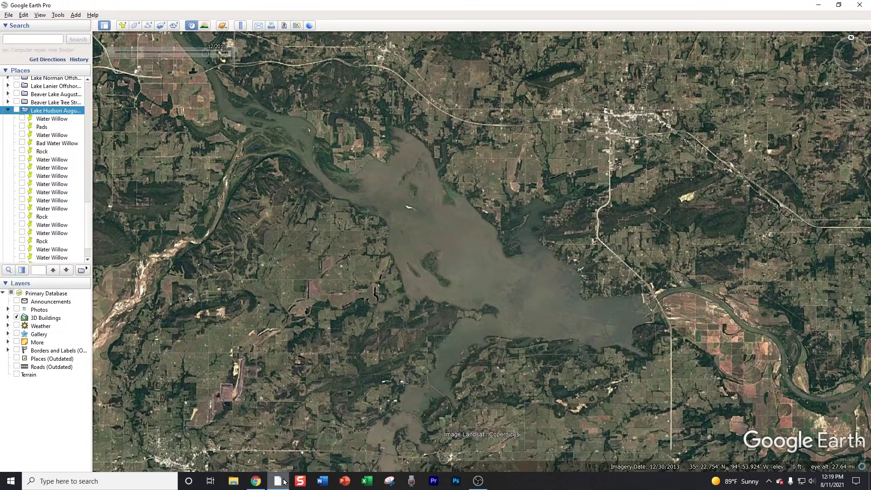
left_click(16, 110)
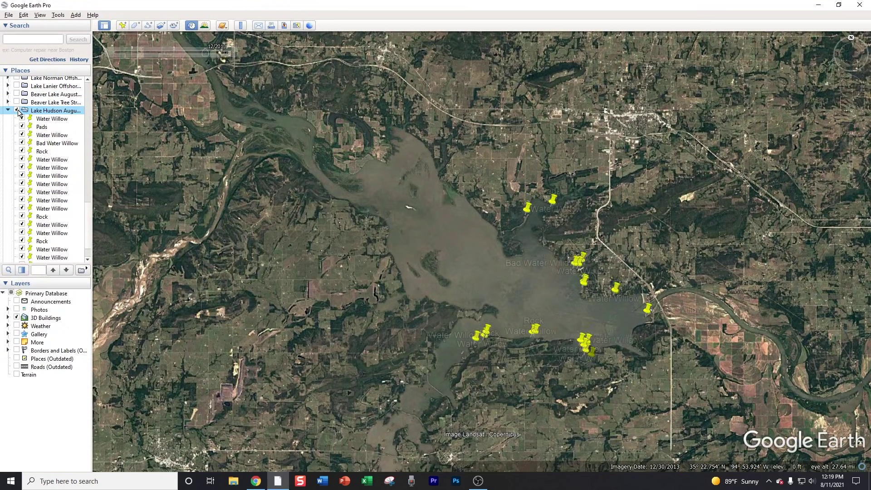
Examine how the Water Willow, Rock and Pads placemarks spread over the lake, including the upstream river and southern creek arm.
left_click_drag(530, 287, 475, 259)
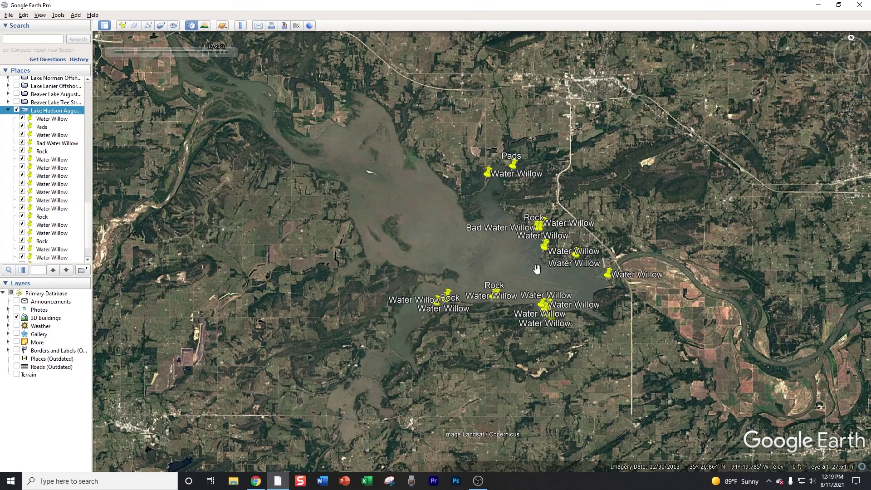
left_click_drag(532, 282, 518, 255)
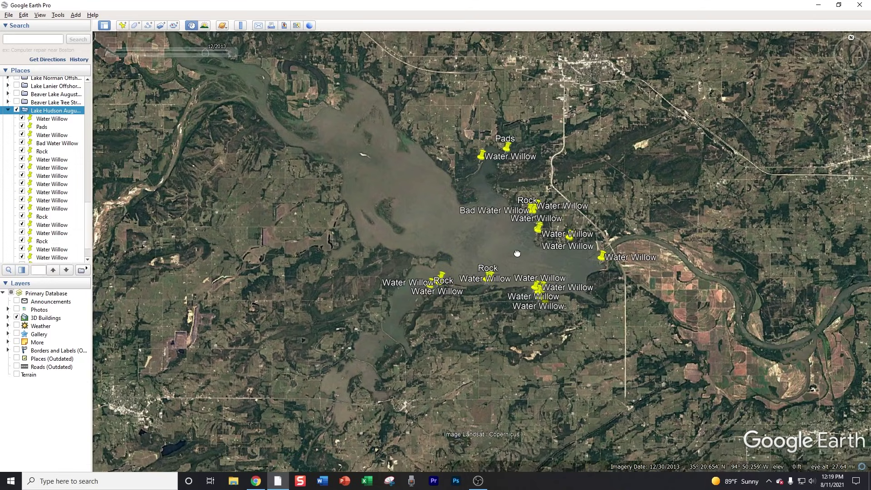
scroll(507, 245, "up", 2)
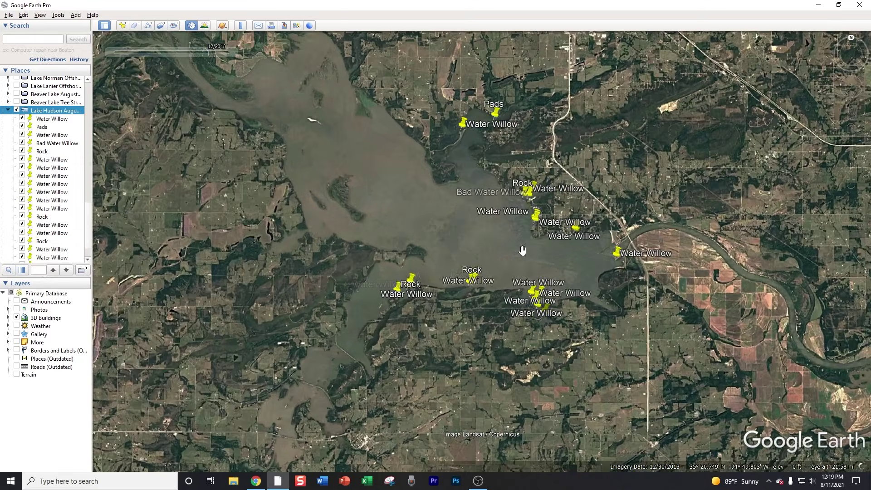
scroll(516, 258, "up", 2)
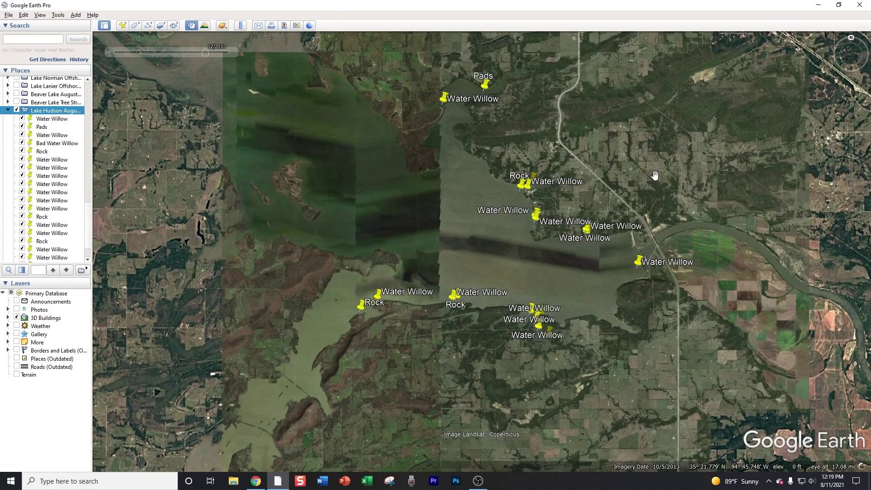
scroll(499, 247, "down", 3)
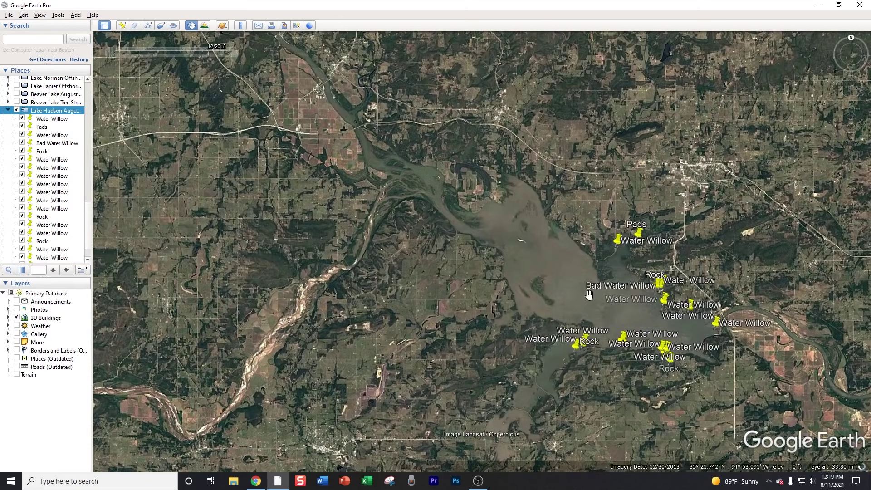
left_click_drag(476, 221, 448, 284)
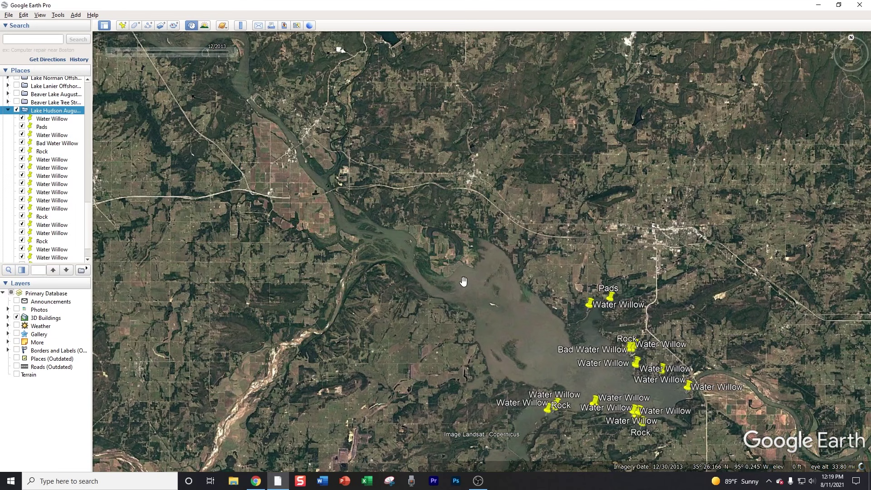
left_click_drag(449, 288, 393, 224)
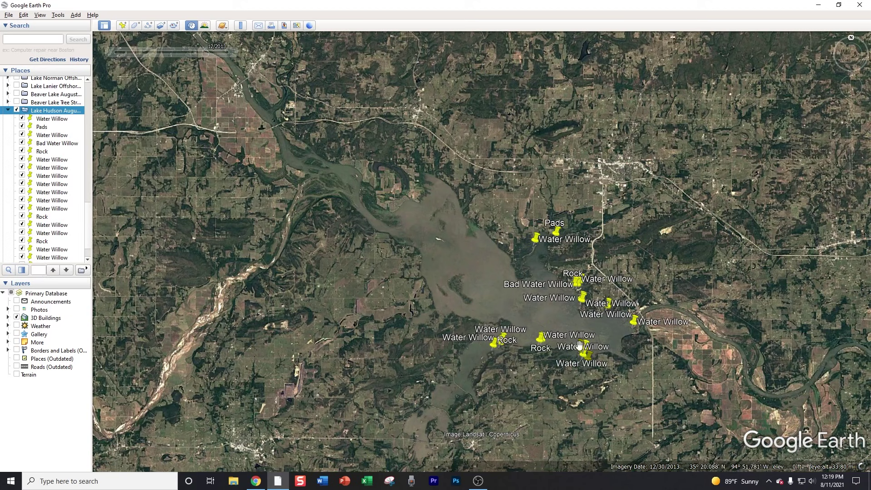
left_click_drag(538, 303, 557, 276)
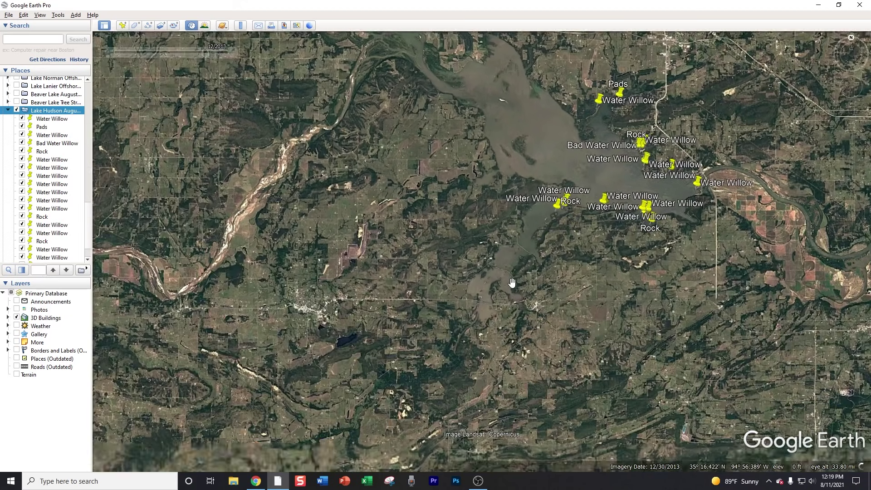
scroll(512, 283, "up", 3)
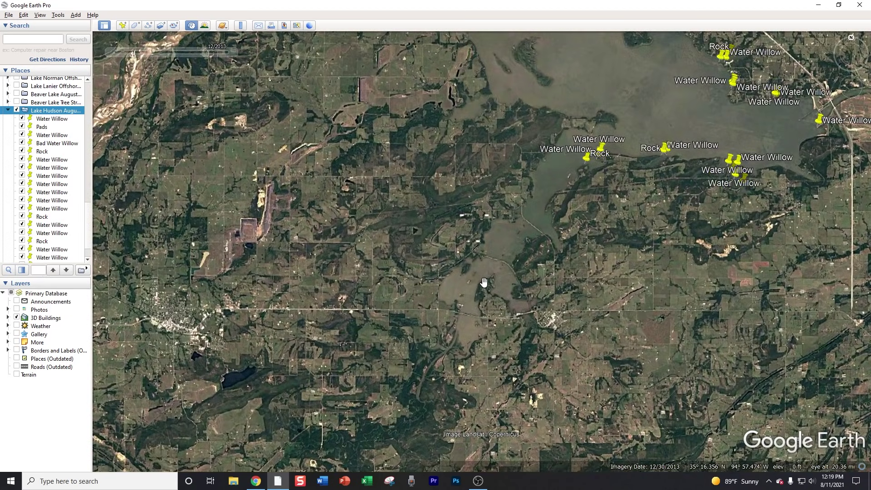
scroll(485, 283, "down", 3)
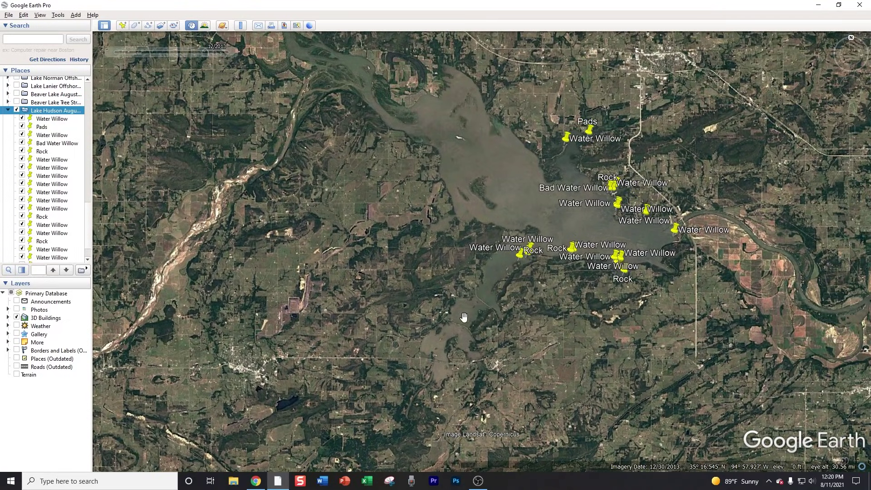
left_click_drag(467, 283, 404, 378)
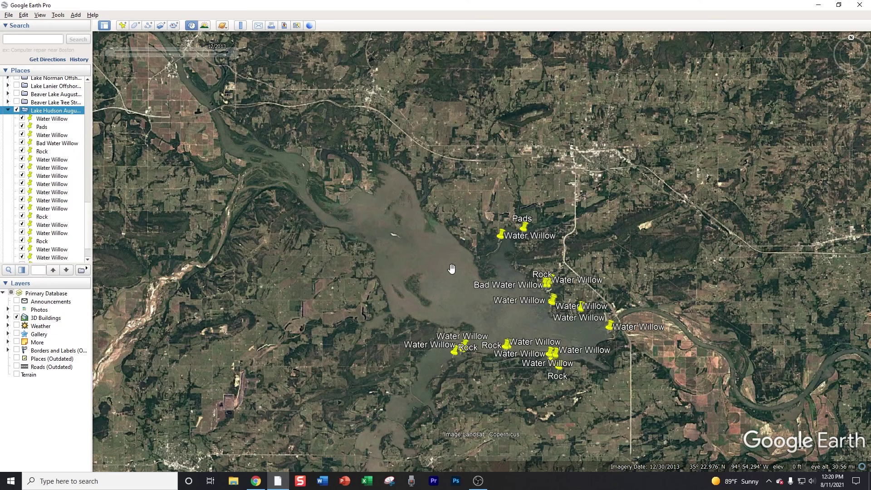
Inspect the islands and backwaters at the upper end of the lake up close in the satellite imagery.
scroll(325, 220, "up", 3)
scroll(324, 220, "up", 5)
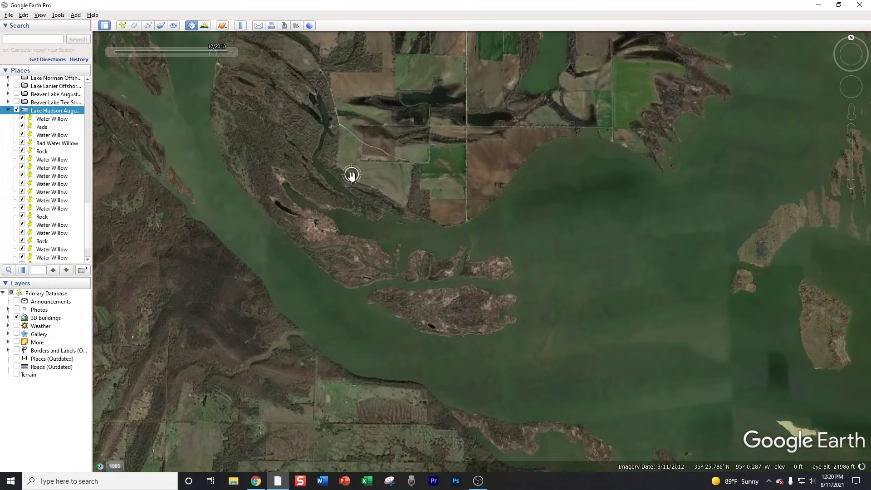
scroll(352, 175, "up", 3)
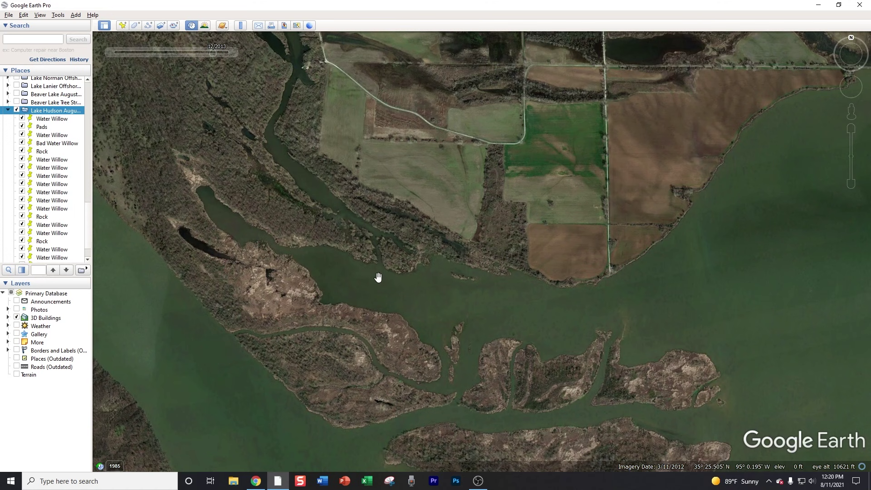
scroll(378, 276, "down", 4)
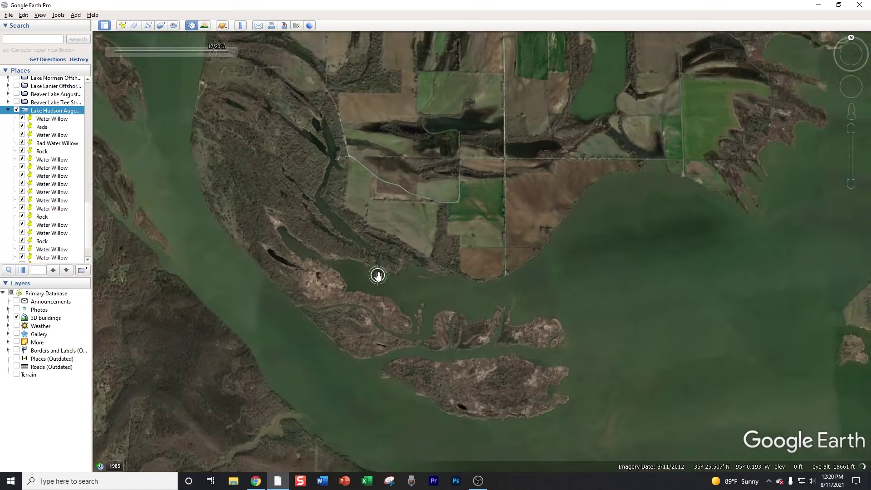
scroll(451, 220, "down", 5)
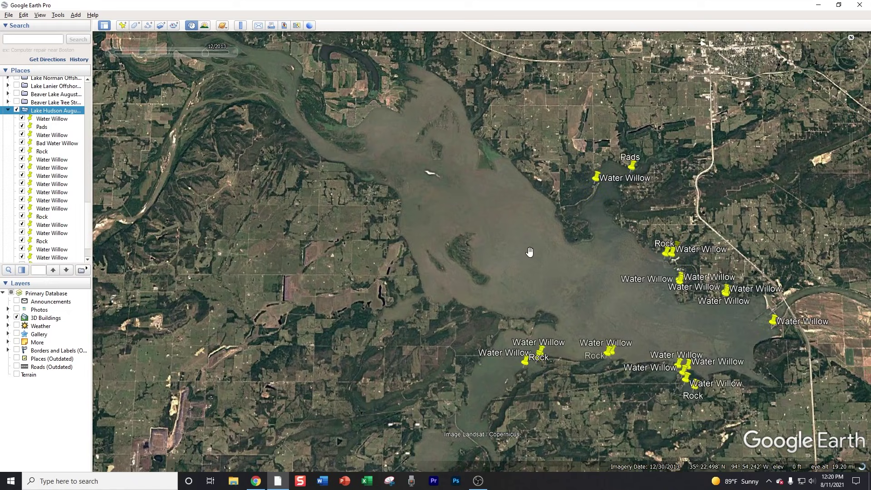
Inspect the southern creek arm in the satellite imagery, including the road bridge, the causeway and the small island south of it.
left_click_drag(529, 253, 472, 247)
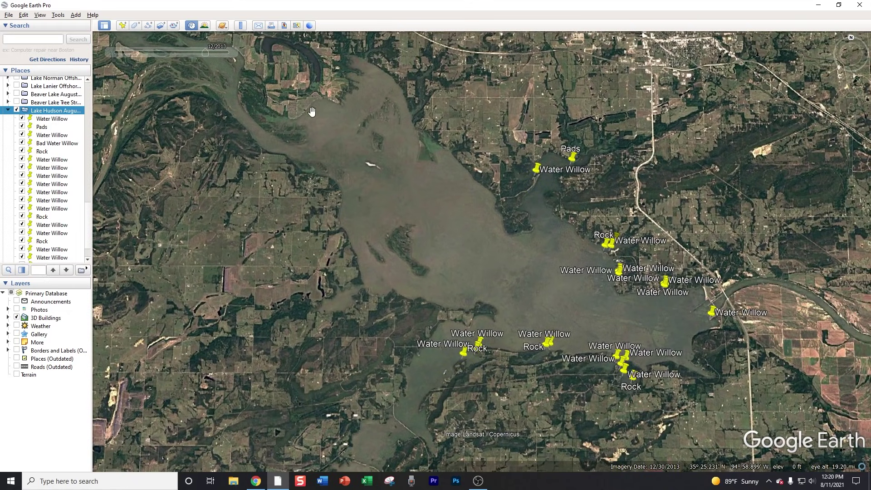
left_click_drag(413, 276, 463, 135)
scroll(436, 285, "up", 5)
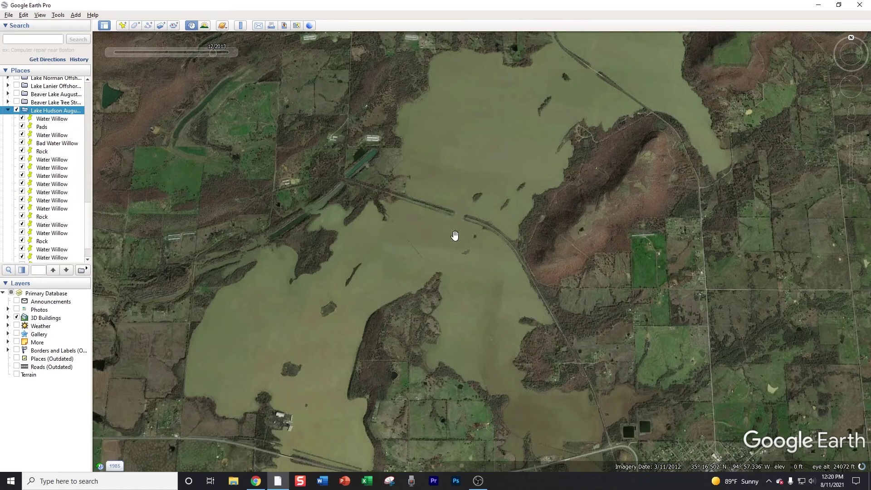
left_click_drag(427, 301, 432, 194)
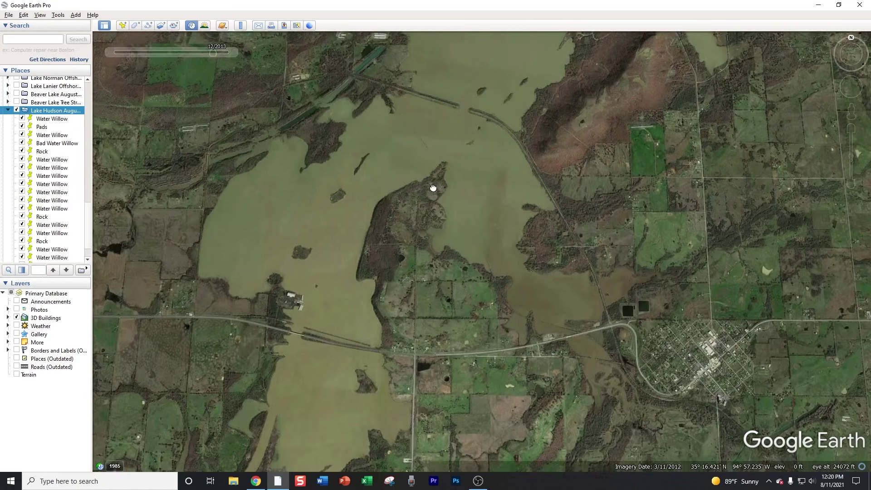
scroll(293, 334, "up", 3)
scroll(296, 334, "up", 4)
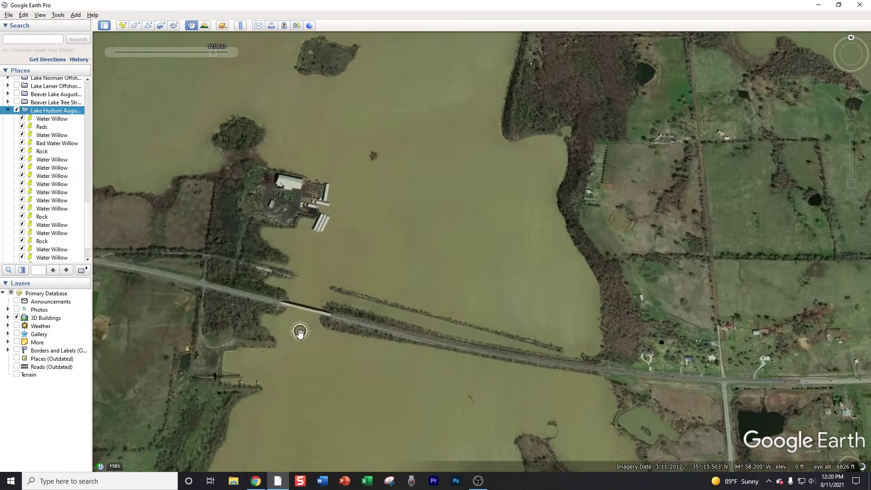
left_click_drag(304, 335, 380, 264)
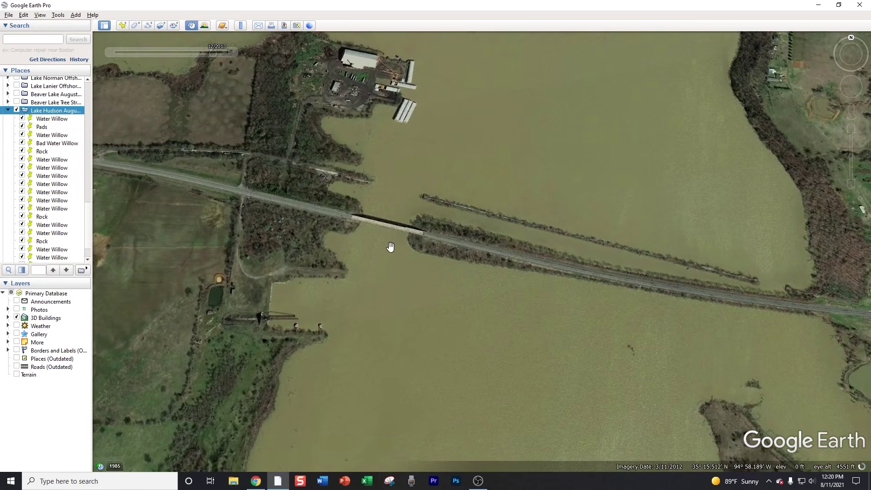
left_click_drag(371, 268, 375, 189)
left_click_drag(448, 286, 366, 231)
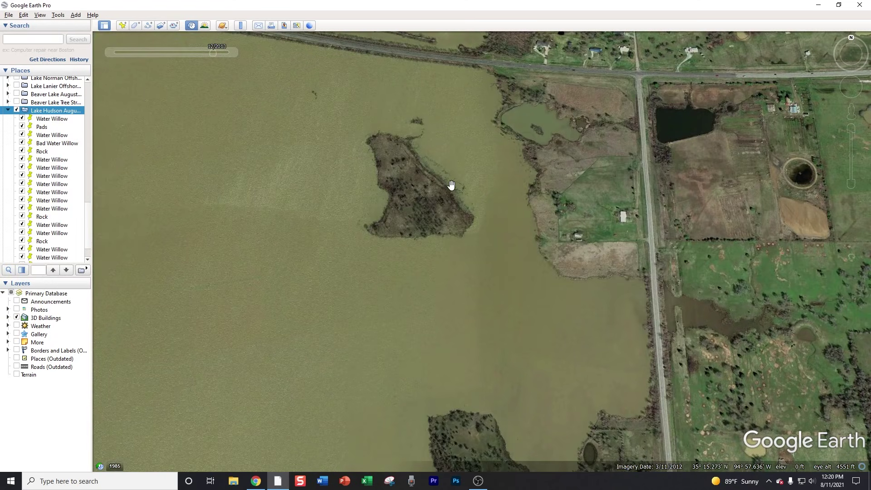
scroll(402, 278, "down", 5)
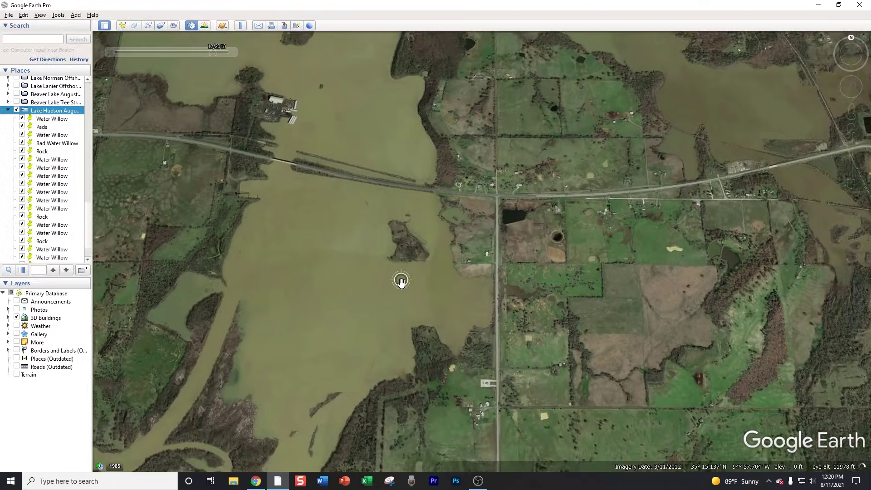
scroll(401, 282, "down", 8)
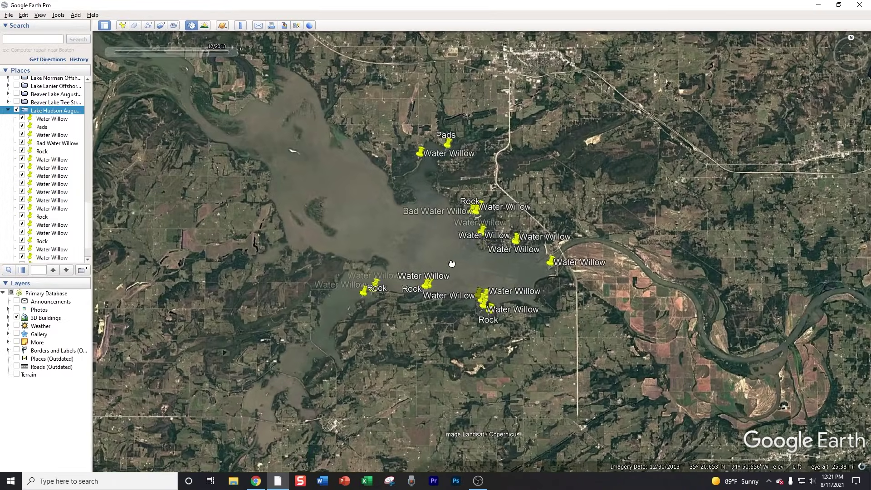
Examine the eastern shoreline around the marina and its Rock and Water Willow placemarks.
left_click_drag(453, 264, 462, 265)
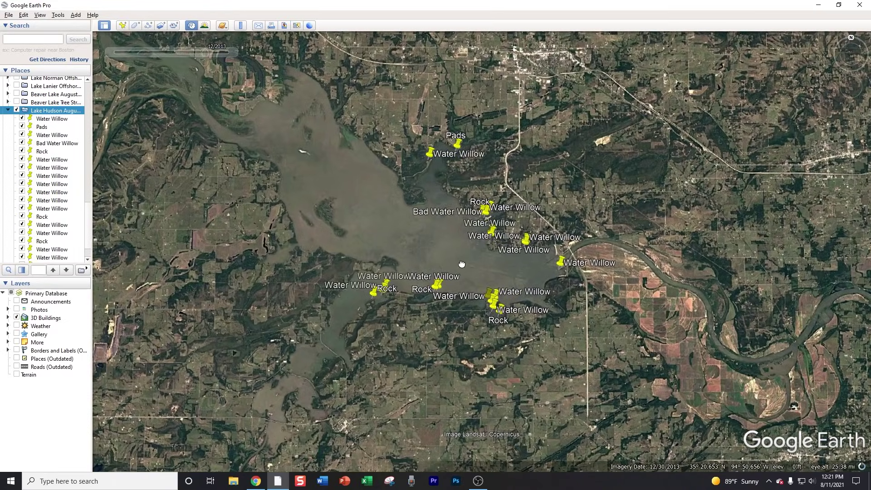
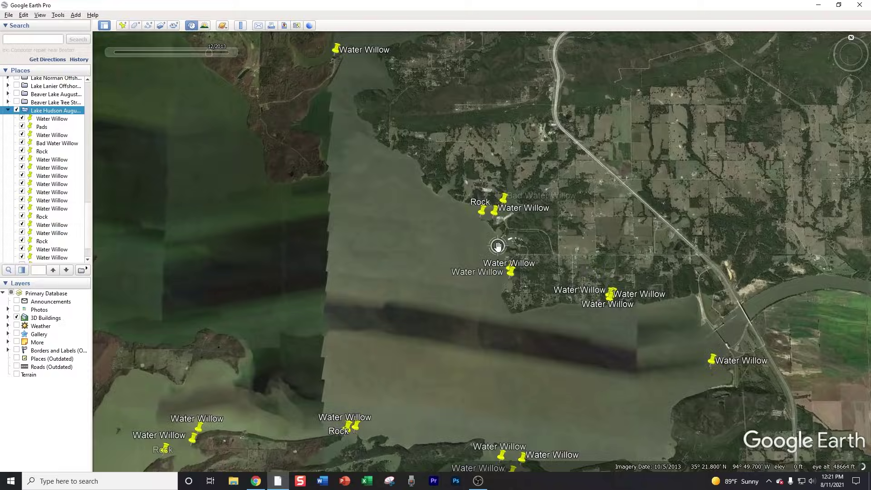
scroll(501, 247, "up", 5)
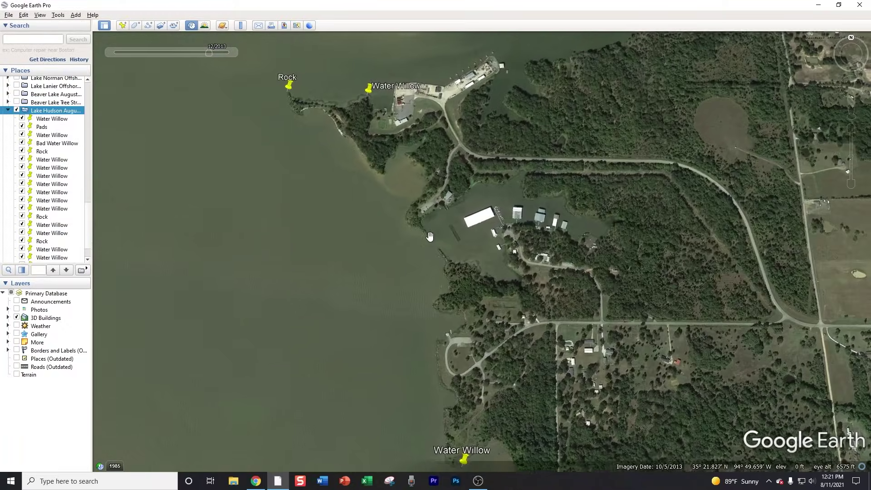
key("Down")
scroll(446, 284, "down", 5)
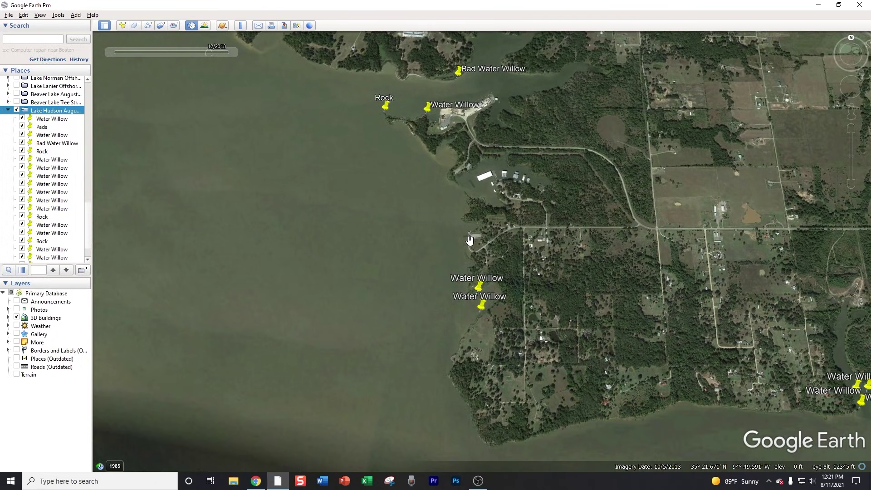
scroll(471, 240, "down", 7)
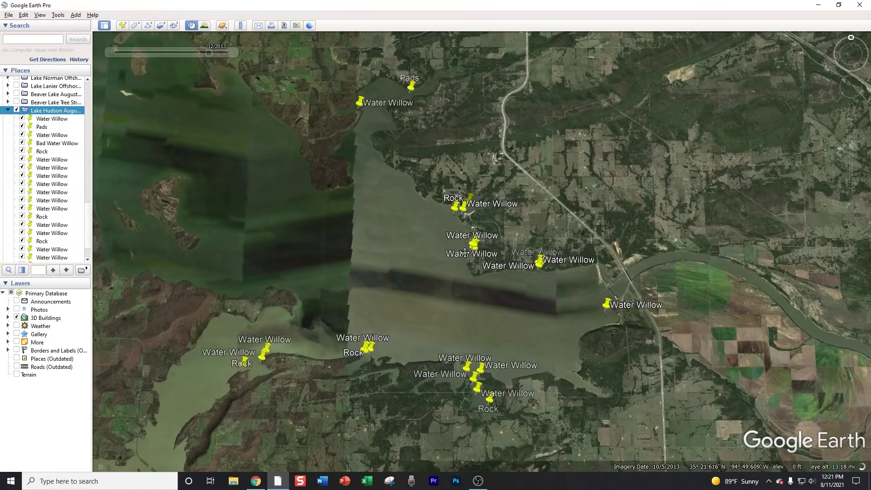
Switch to the Navionics chart in Chrome and examine the depth contours from the Little Sans Bois boat ramp area eastward.
left_click(256, 481)
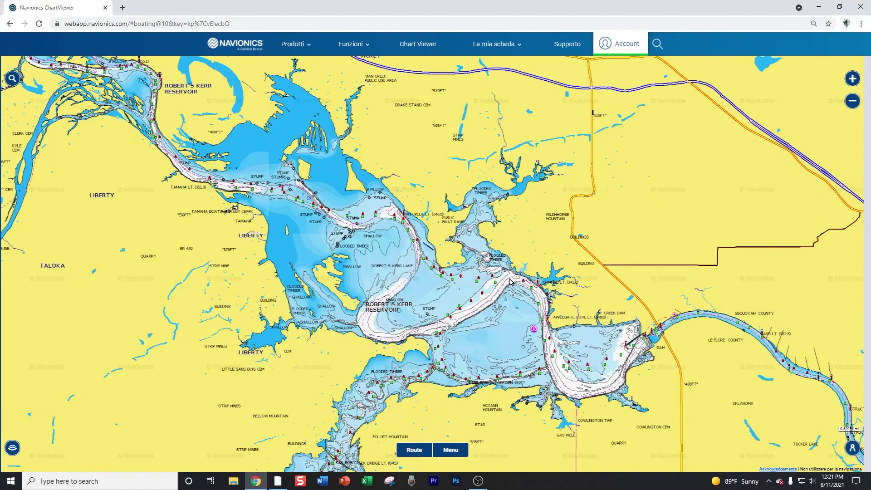
scroll(276, 342, "up", 4)
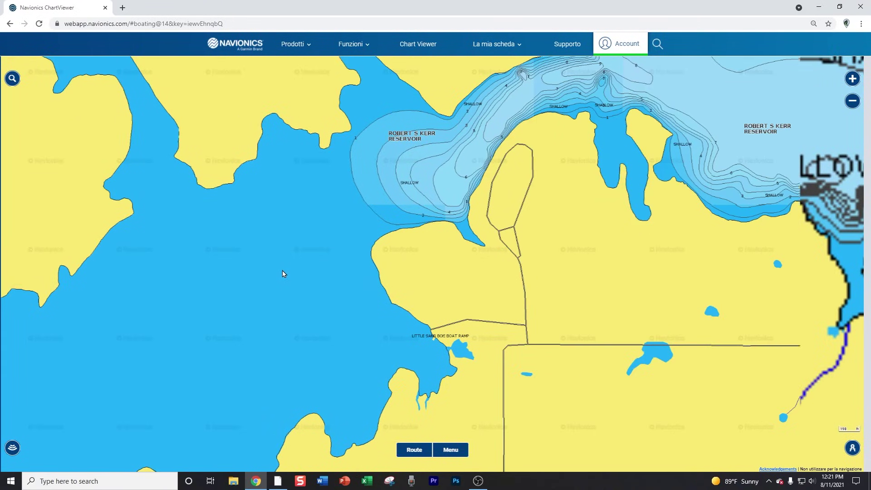
scroll(283, 272, "down", 1)
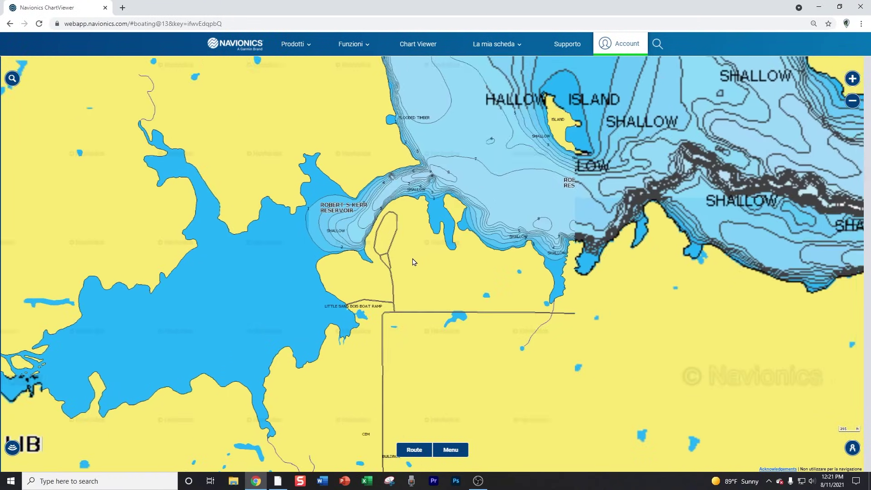
left_click_drag(413, 261, 270, 275)
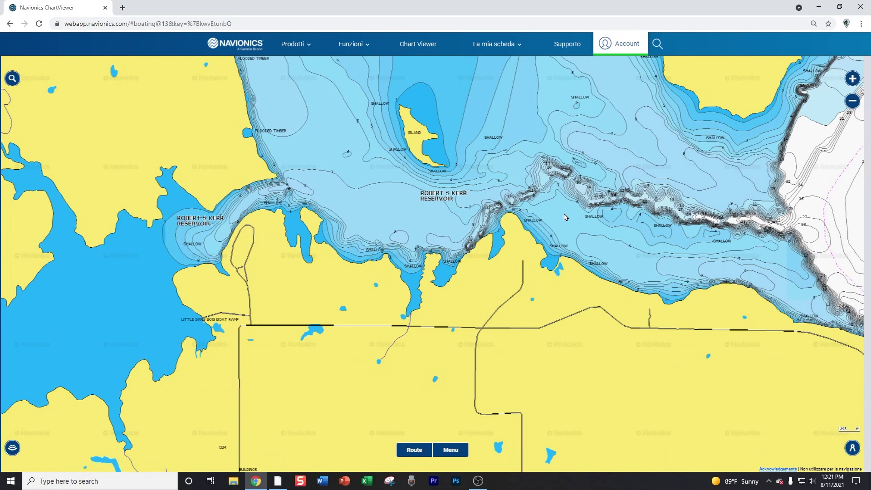
Survey the whole reservoir on the Navionics chart, following the main river channel from the upper lake to the dam.
scroll(547, 202, "down", 2)
left_click_drag(547, 202, 343, 236)
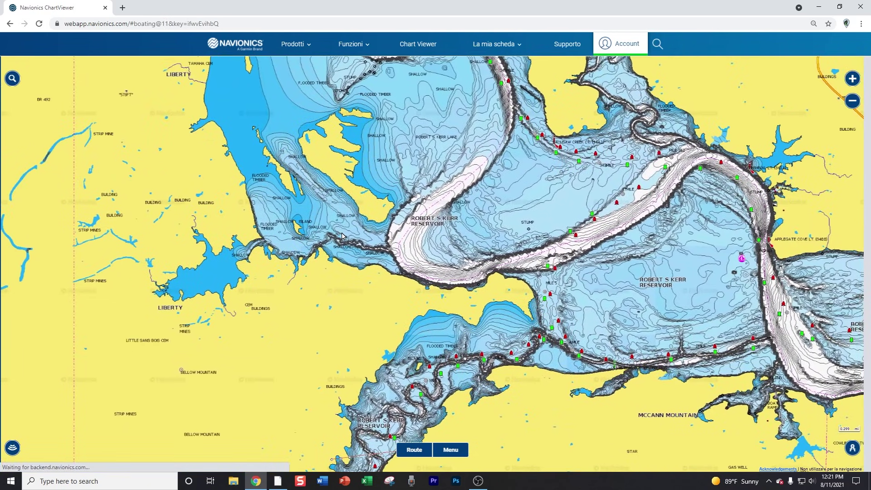
scroll(358, 245, "down", 1)
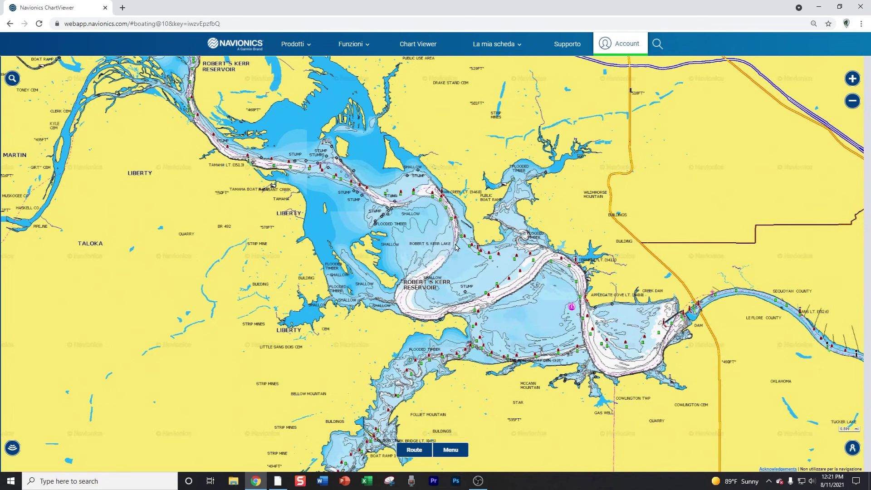
left_click_drag(515, 272, 458, 223)
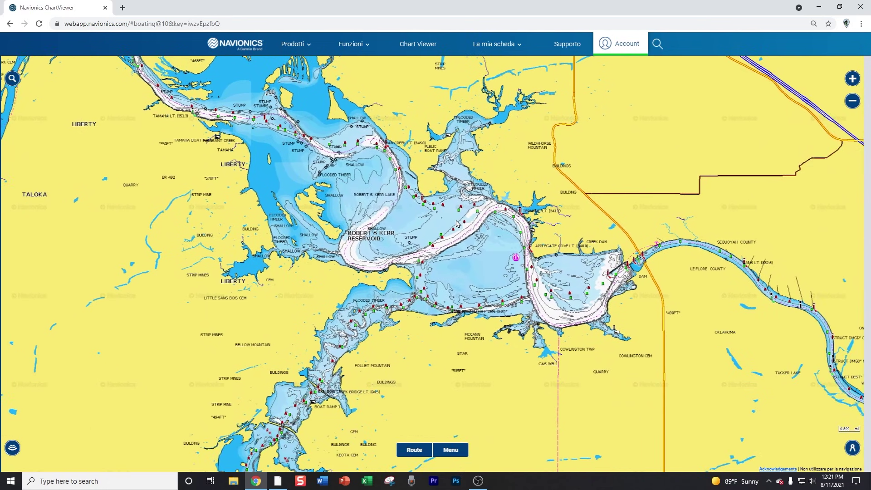
Examine the channel bend at Applegate Cove Marina and the depth contours of the creek arm north of it.
scroll(516, 217, "up", 2)
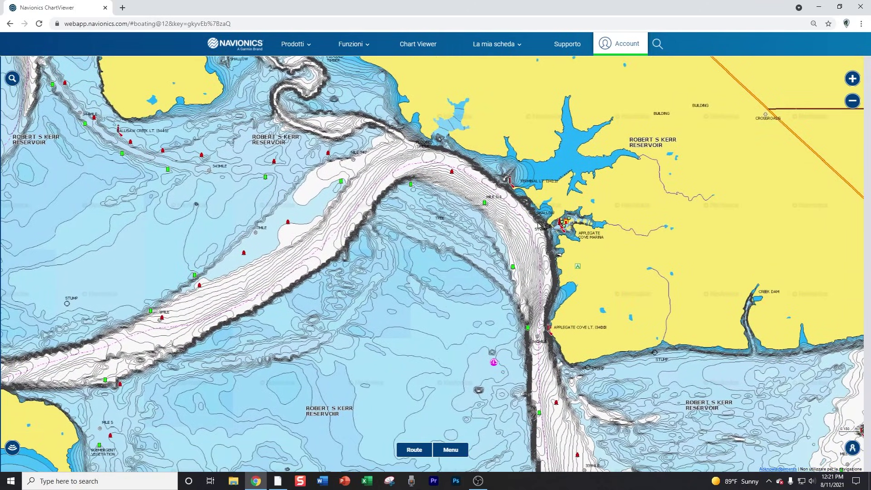
left_click_drag(420, 164, 535, 372)
left_click_drag(386, 150, 365, 274)
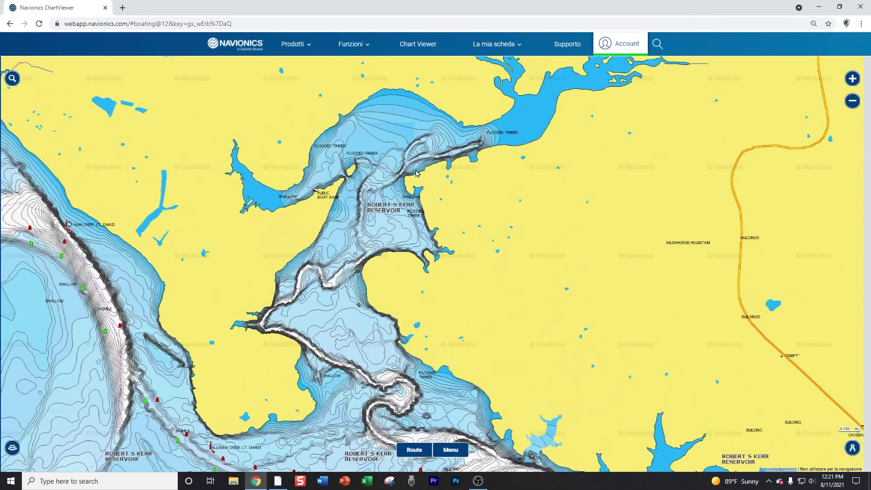
Examine the depth contours of the marked channel along the southern shore near McCann Mountain, including the flooded-timber creek mouth.
scroll(357, 194, "down", 2)
left_click_drag(92, 143, 300, 267)
scroll(300, 266, "up", 1)
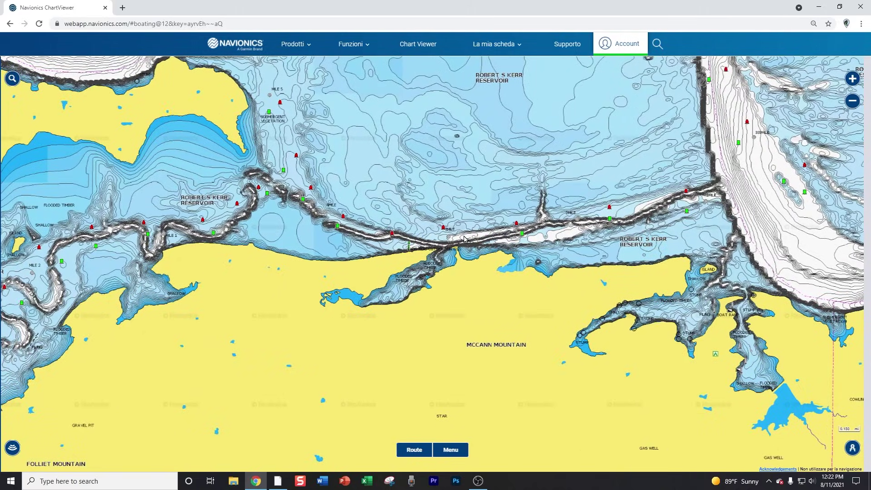
scroll(464, 239, "up", 2)
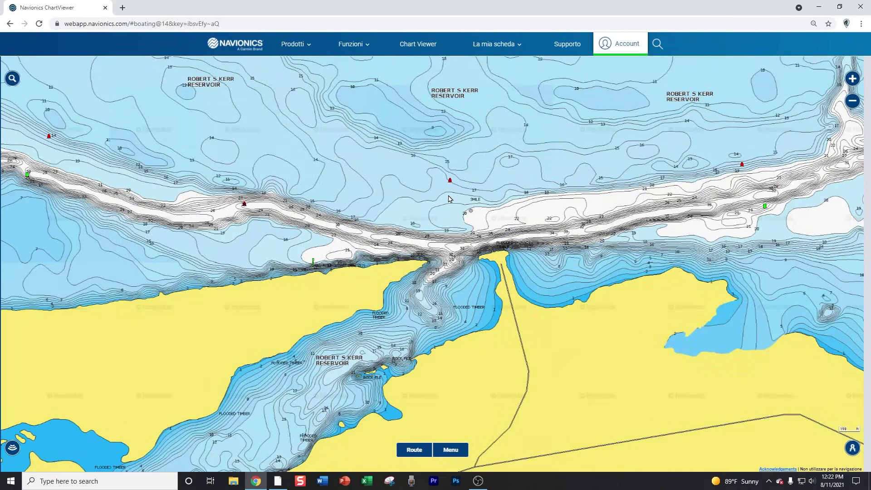
left_click_drag(751, 185, 481, 211)
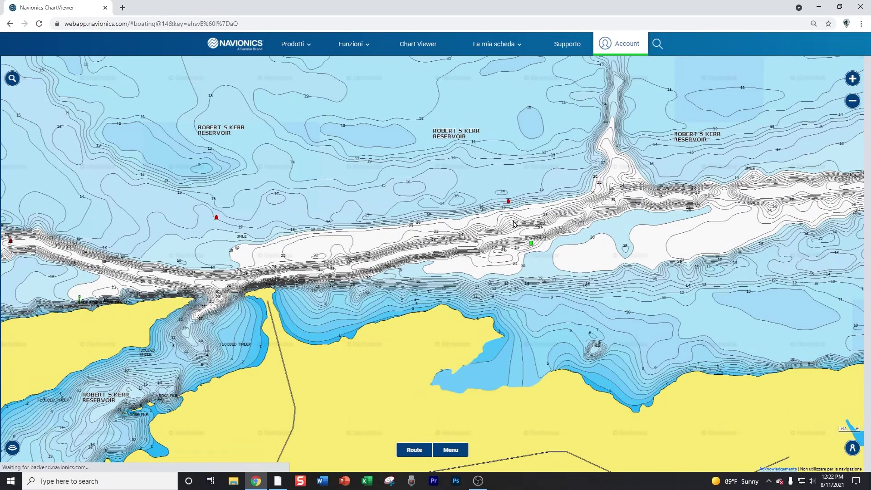
scroll(474, 205, "up", 1)
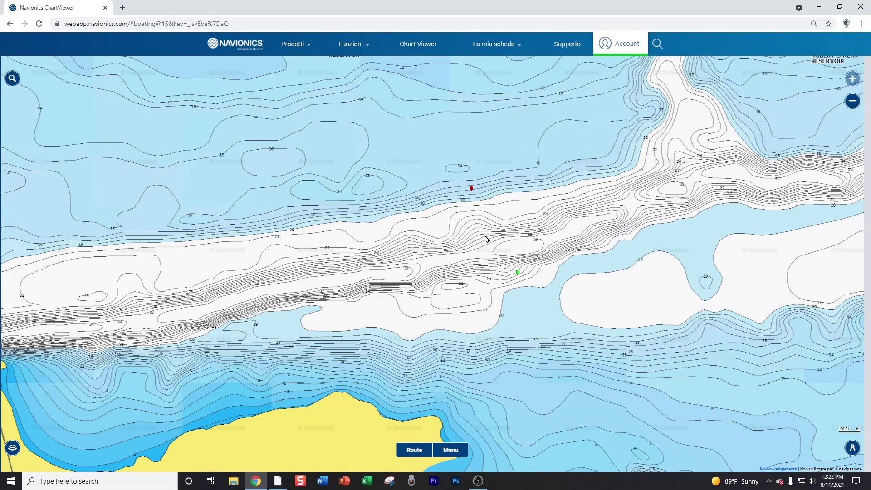
scroll(486, 239, "down", 3)
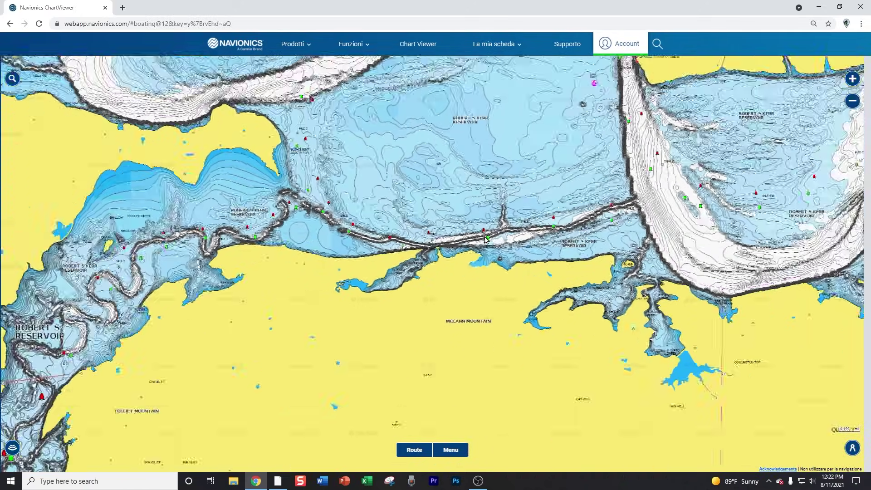
scroll(485, 240, "down", 2)
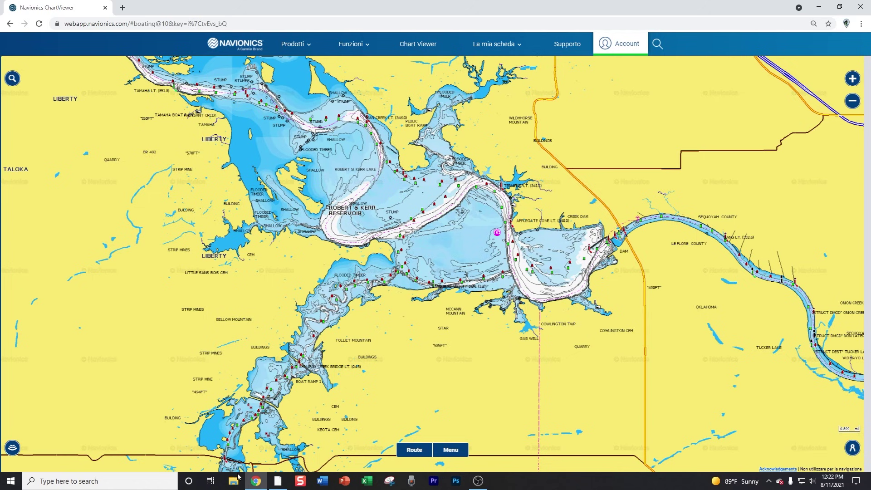
Switch to Google Earth Pro and inspect the northern creek arm around its Water Willow and Pads placemarks.
left_click(278, 481)
left_click_drag(425, 318, 453, 291)
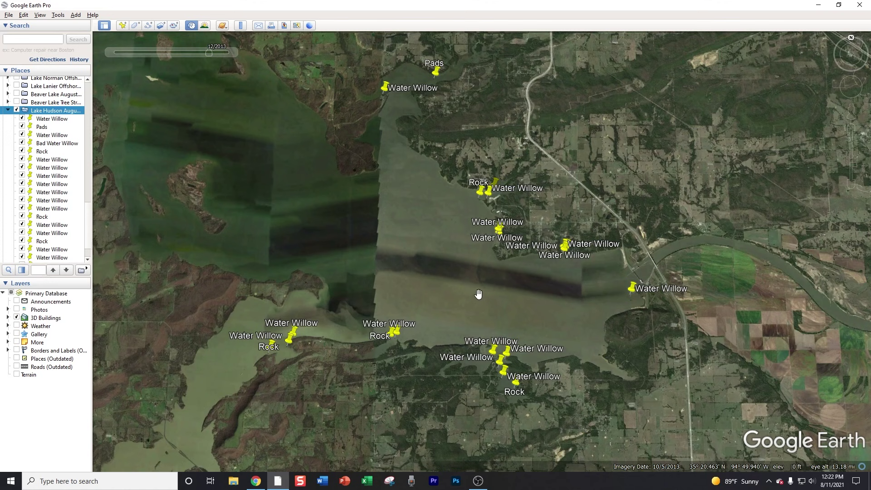
scroll(428, 208, "up", 5)
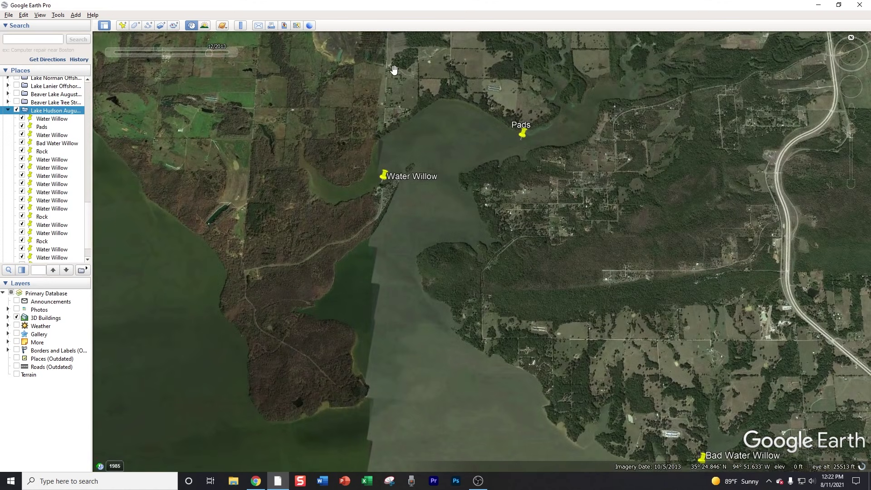
scroll(506, 191, "down", 2)
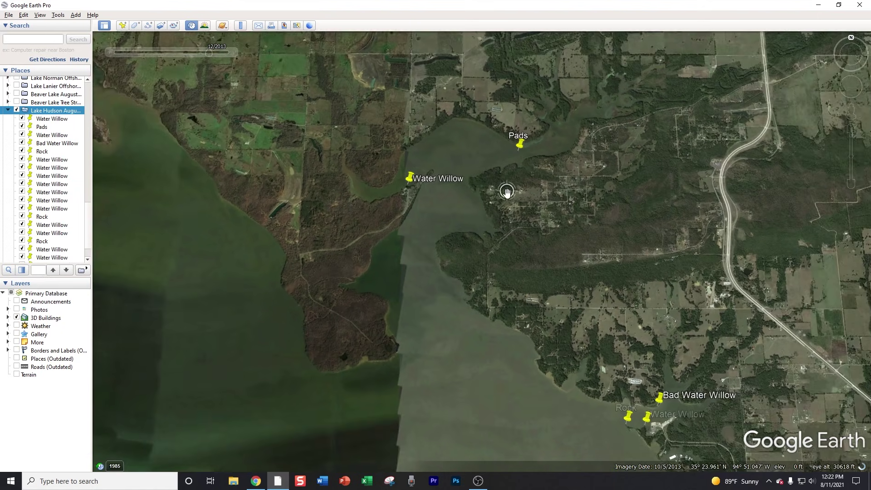
Follow the placemarks down the eastern shore and inspect the Water Willow and Rock cluster in the southern creek.
left_click_drag(515, 249, 483, 159)
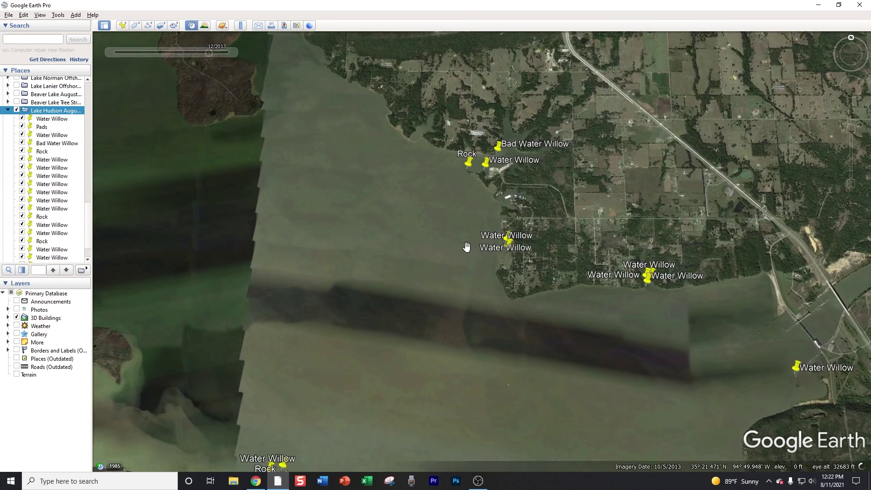
left_click_drag(513, 301, 398, 108)
scroll(412, 247, "up", 5)
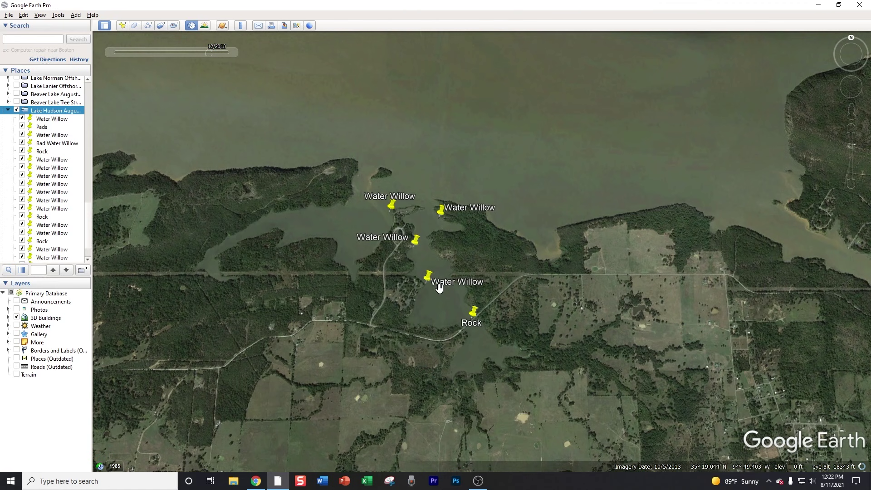
scroll(461, 270, "down", 5)
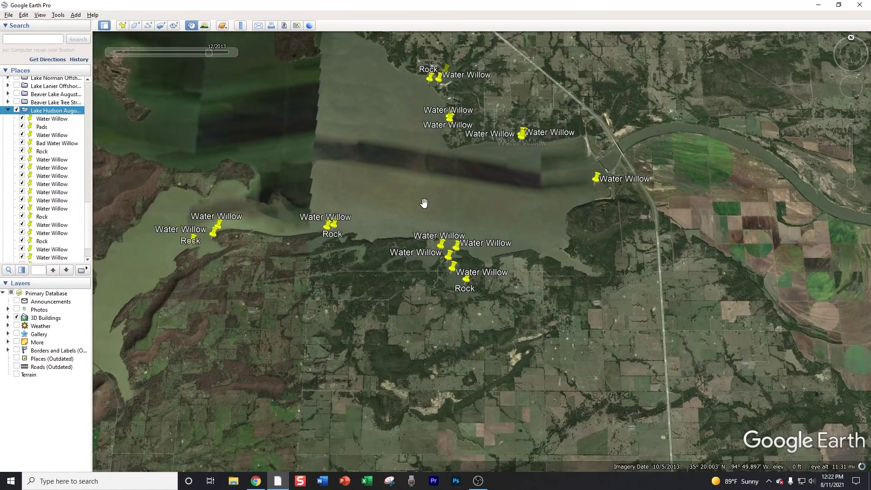
Review the spread of all cover placemarks around the lower lake, from the northern creek to the southern shore and dam.
left_click_drag(422, 201, 457, 249)
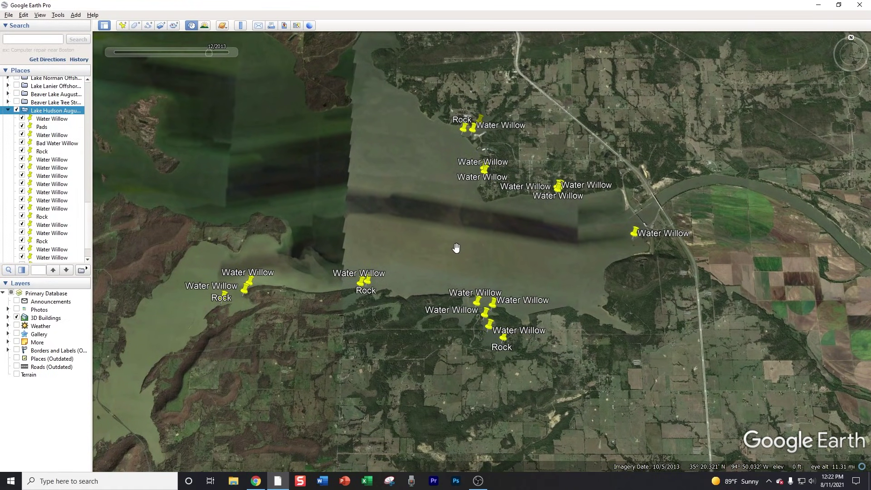
scroll(459, 240, "down", 2)
left_click_drag(459, 239, 473, 295)
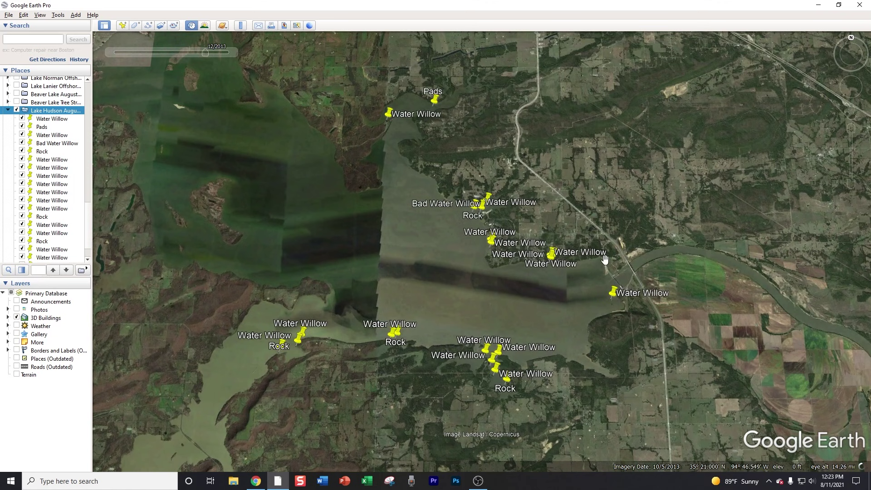
left_click_drag(570, 307, 543, 230)
scroll(543, 229, "up", 2)
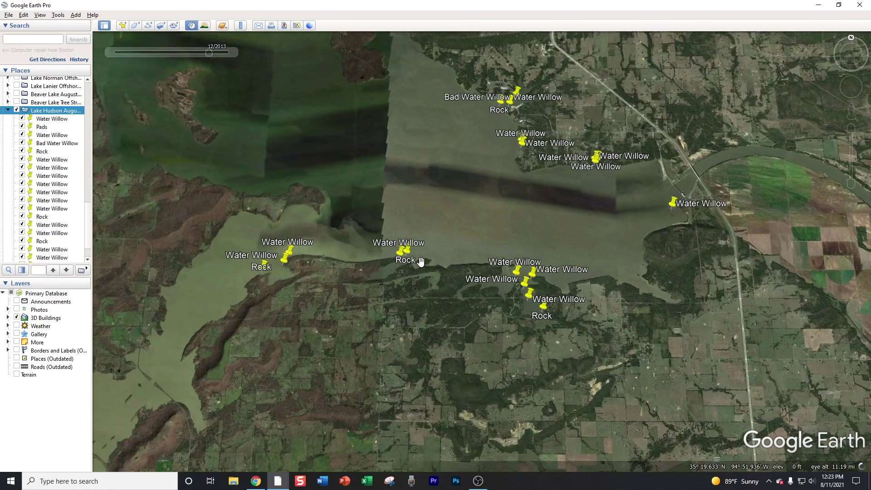
scroll(441, 255, "down", 2)
left_click_drag(441, 255, 471, 276)
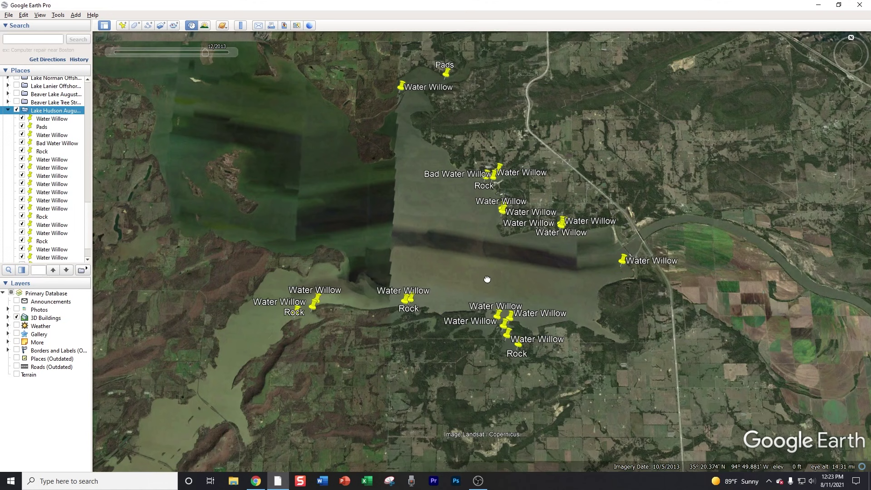
left_click_drag(487, 271, 525, 335)
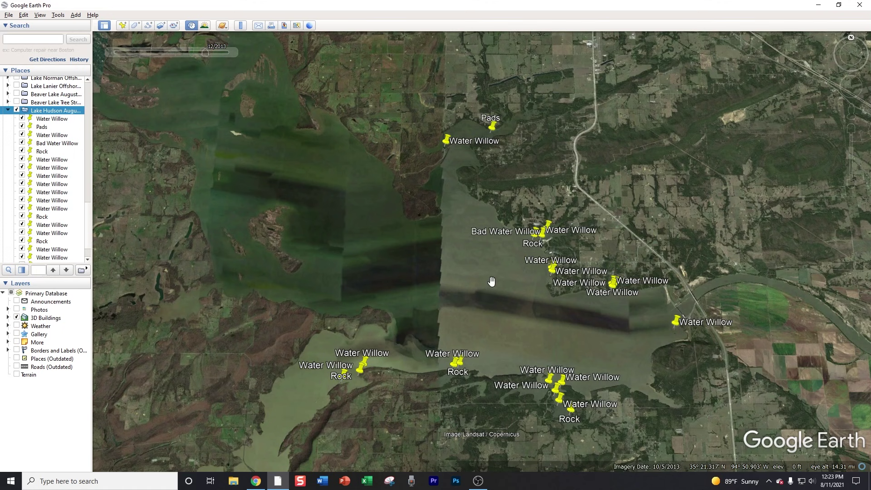
Inspect the creek mouth at the barge terminal on the eastern shore with its Rock, Water Willow and Bad Water Willow placemarks.
scroll(513, 319, "up", 5)
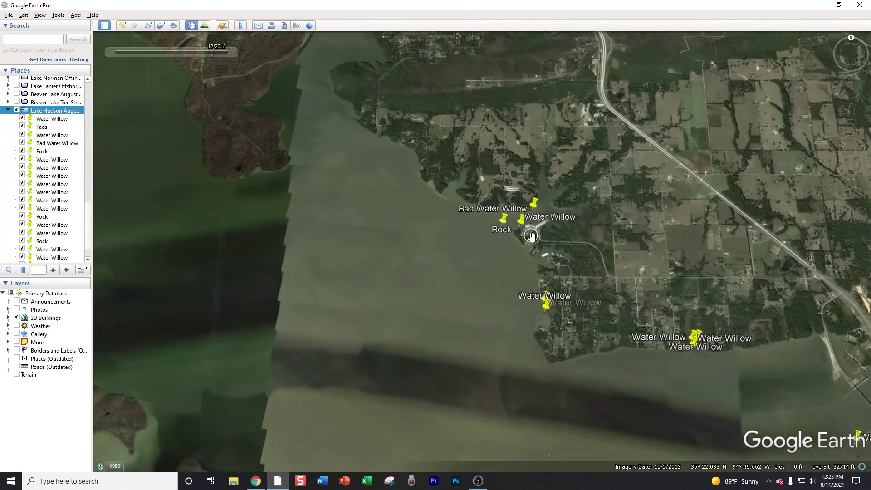
scroll(533, 223, "up", 5)
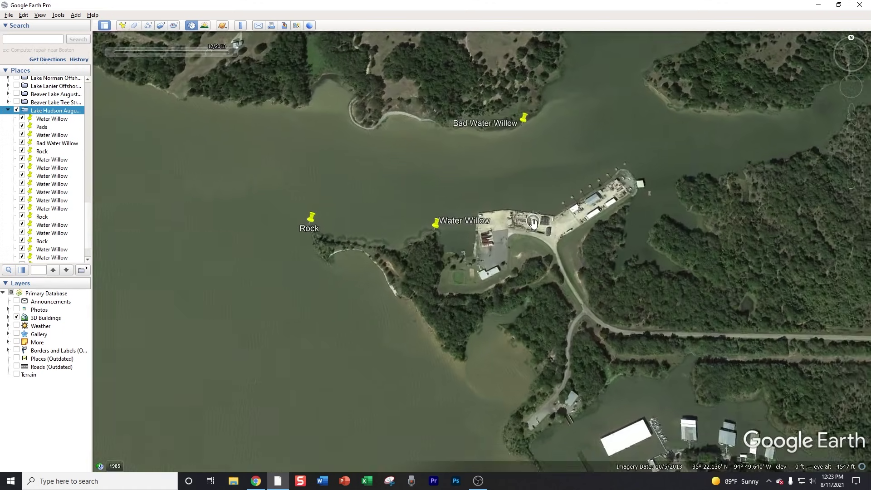
key("Up")
key("Left")
key("Up")
key("Left")
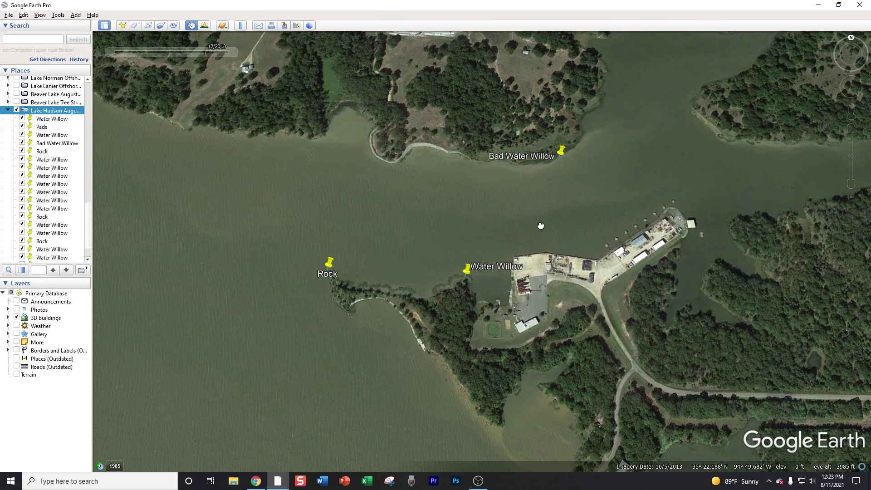
scroll(586, 266, "up", 2)
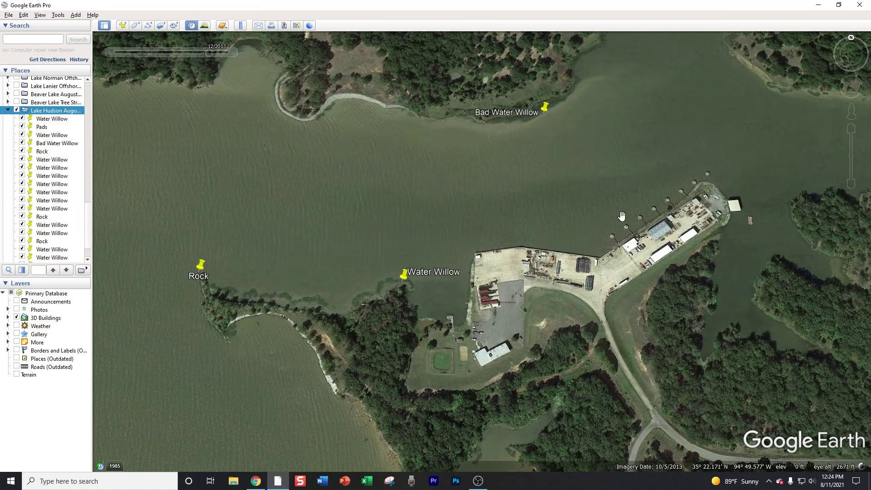
left_click_drag(543, 248, 603, 248)
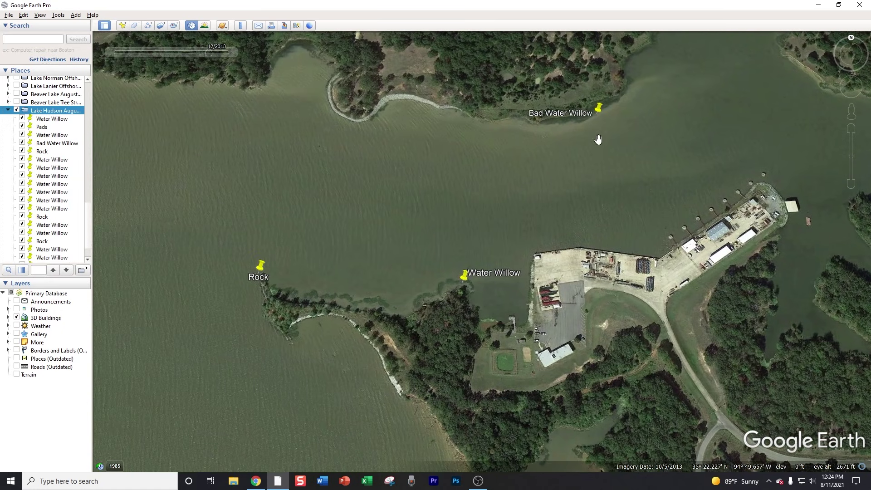
Examine the vegetation patches at the Water Willow placemark beside the terminal up close in the satellite imagery.
scroll(465, 317, "up", 3)
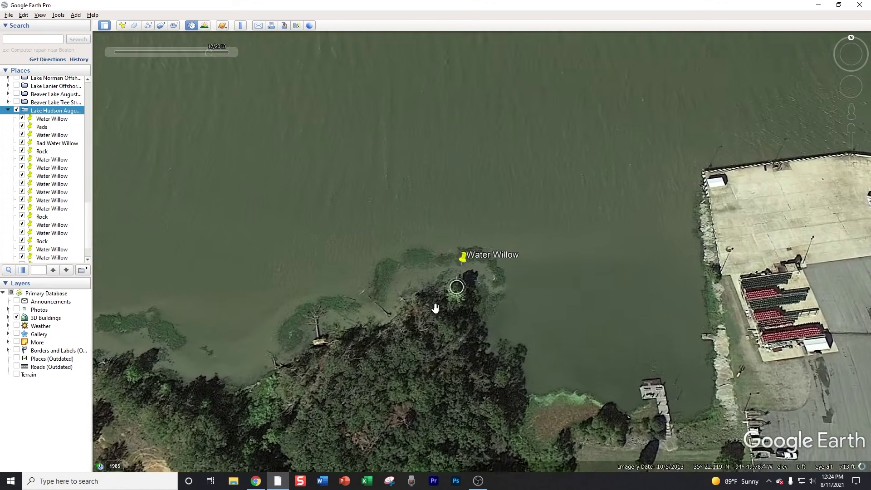
scroll(350, 300, "up", 1)
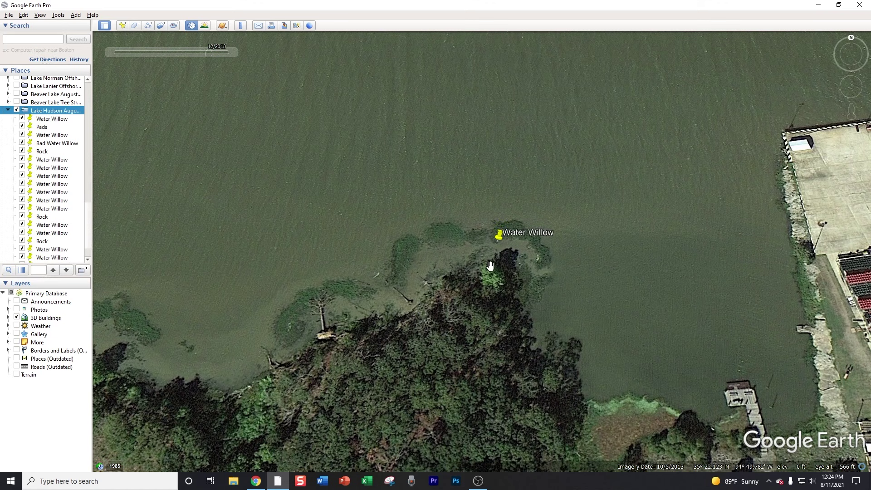
scroll(490, 265, "down", 4)
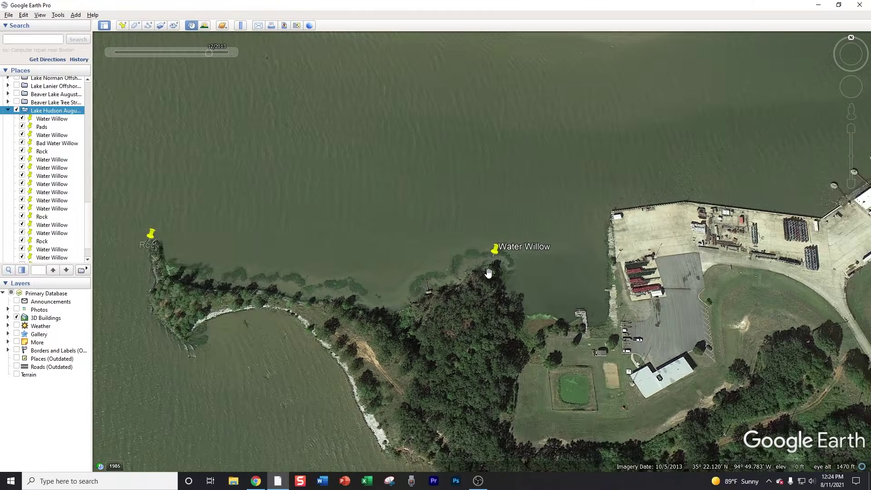
Examine the bank at the Bad Water Willow placemark and compare it with the Rock and Water Willow point across the creek.
scroll(489, 273, "down", 2)
left_click_drag(487, 273, 326, 377)
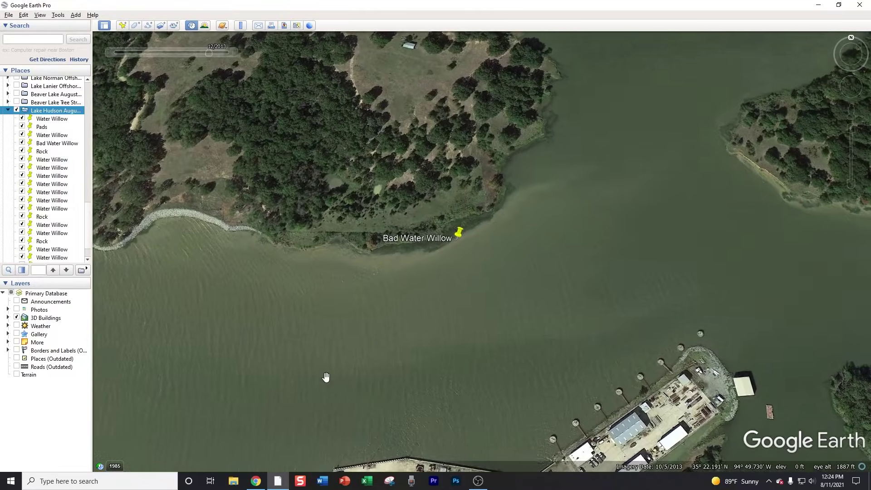
scroll(425, 268, "up", 3)
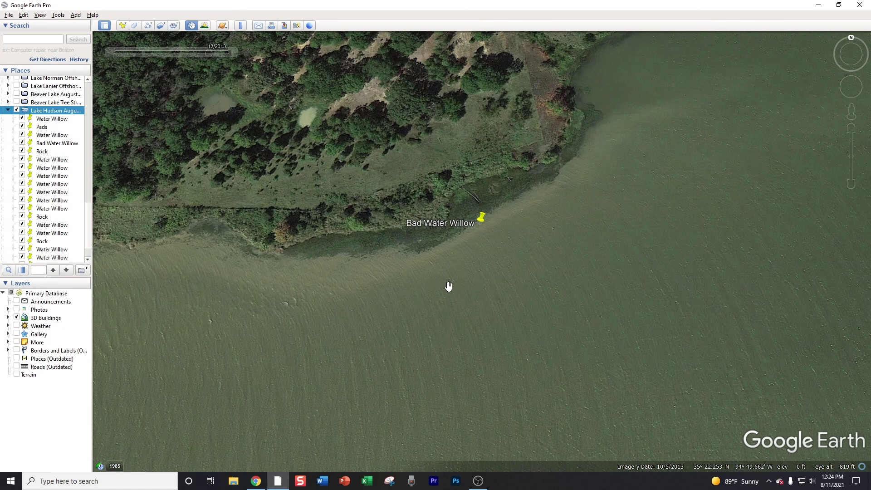
scroll(448, 286, "down", 5)
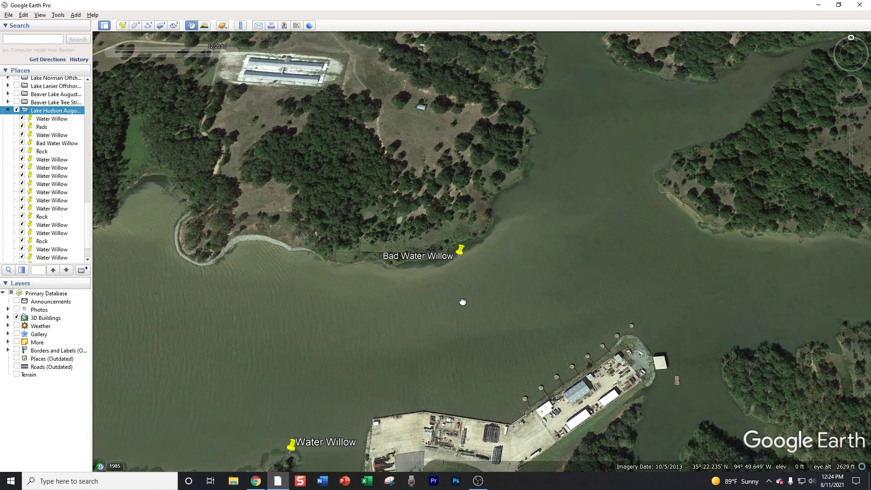
left_click_drag(462, 300, 512, 195)
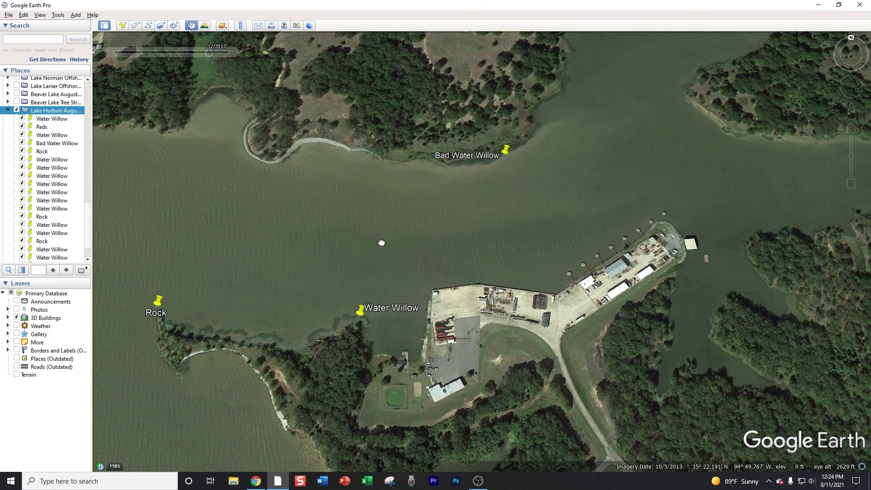
left_click_drag(381, 241, 401, 241)
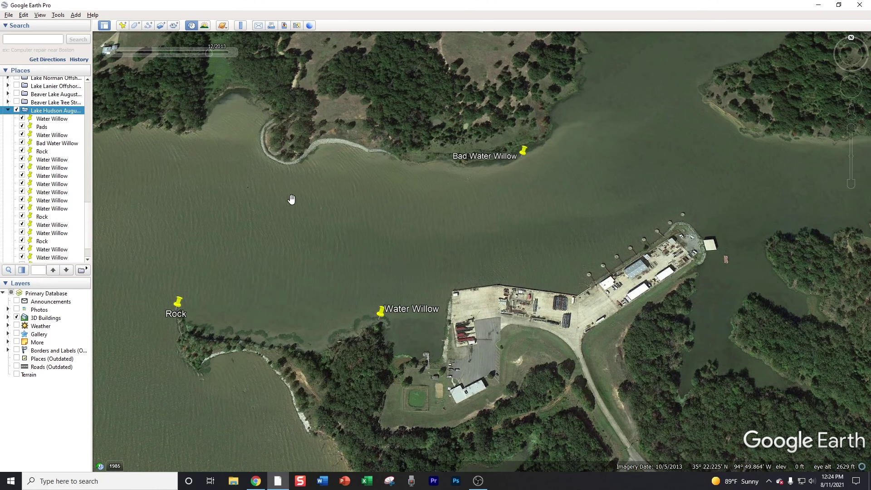
Review the Water Willow point beside the barge terminal and switch the historical imagery of the creek mouth to March 2012.
mouse_move(204, 59)
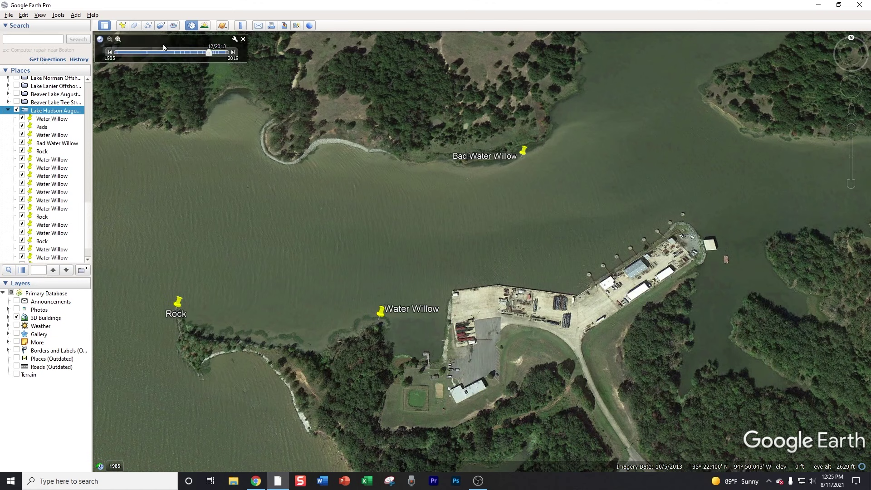
mouse_move(165, 51)
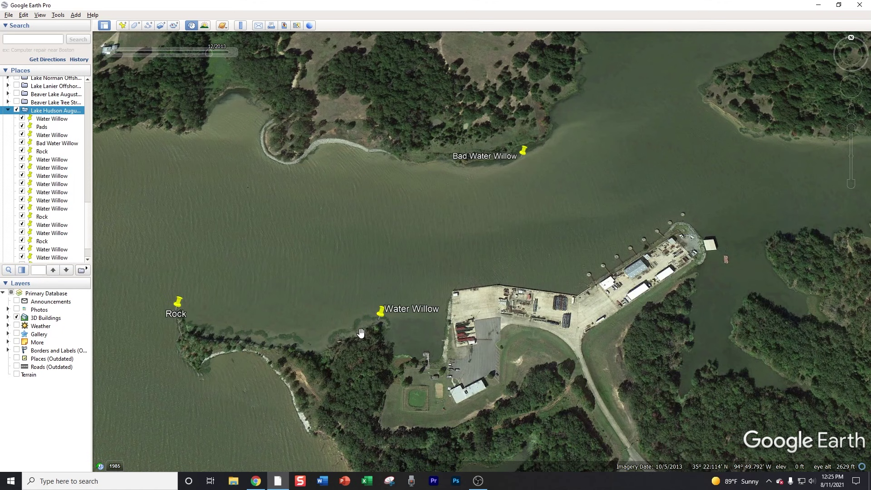
scroll(361, 331, "up", 3)
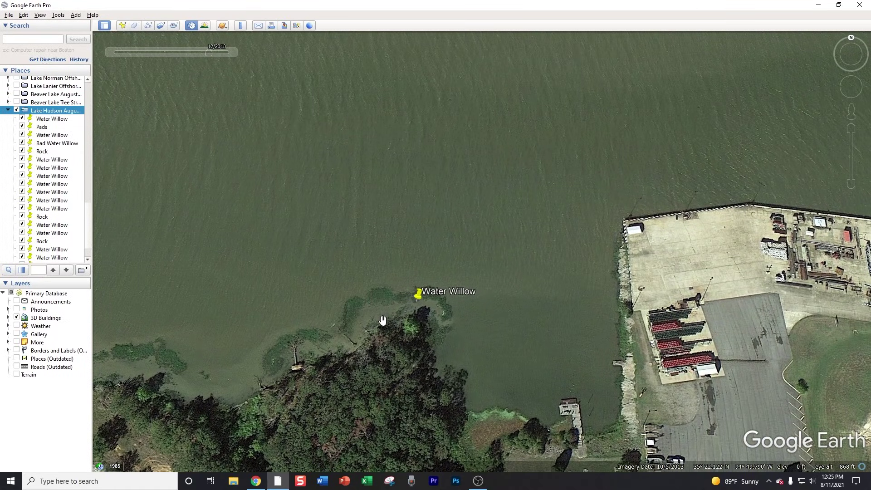
scroll(382, 320, "down", 3)
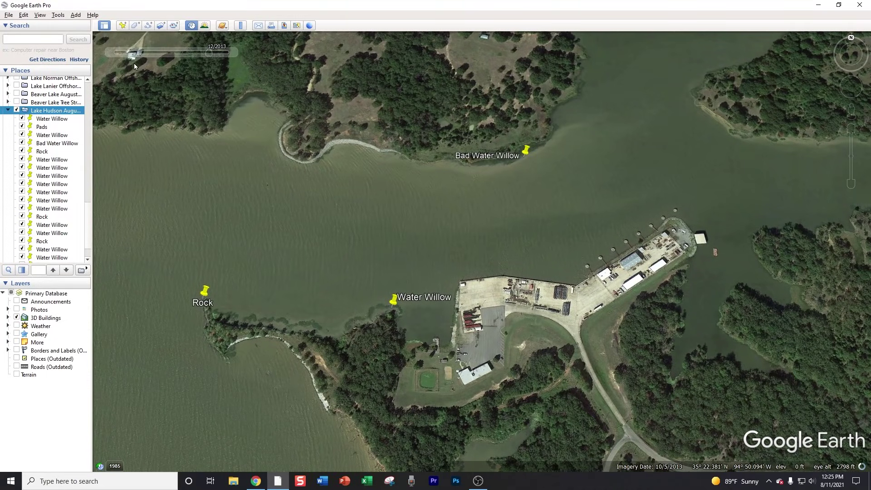
mouse_move(109, 53)
left_click(109, 52)
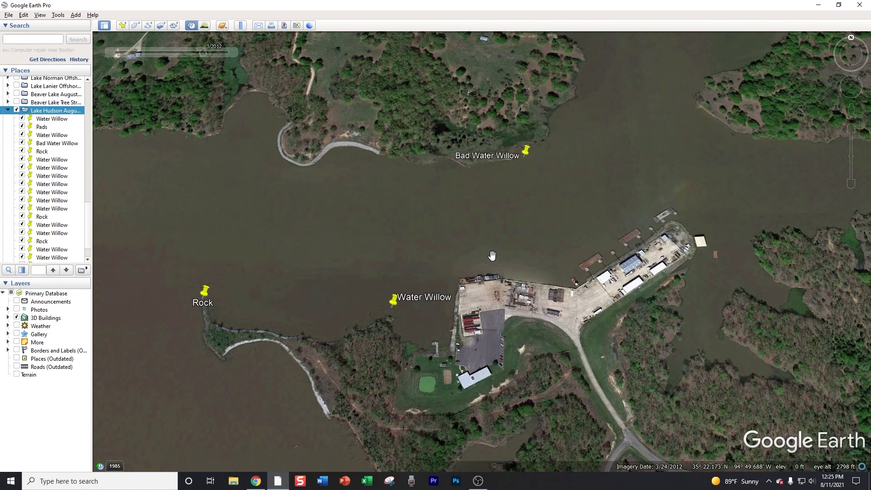
Compare the bank at the Bad Water Willow placemark up close in the March 2012 and October 2013 imagery.
scroll(397, 313, "up", 3)
scroll(519, 107, "up", 3)
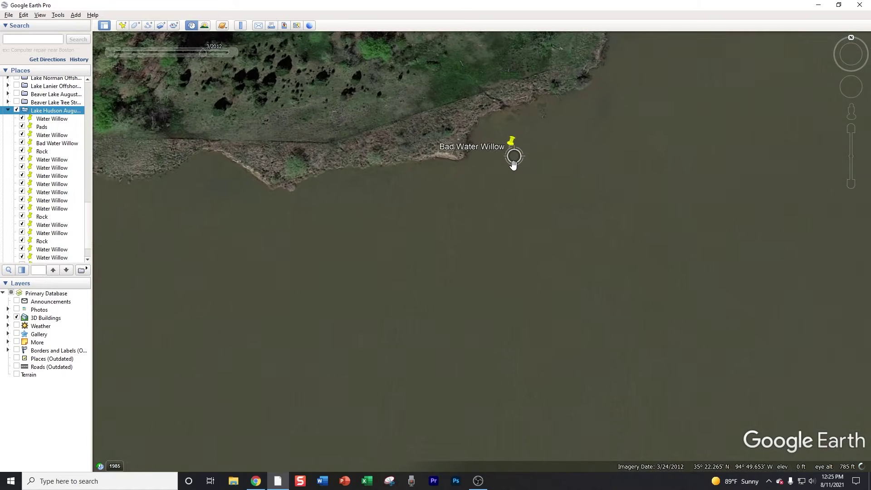
scroll(499, 180, "up", 2)
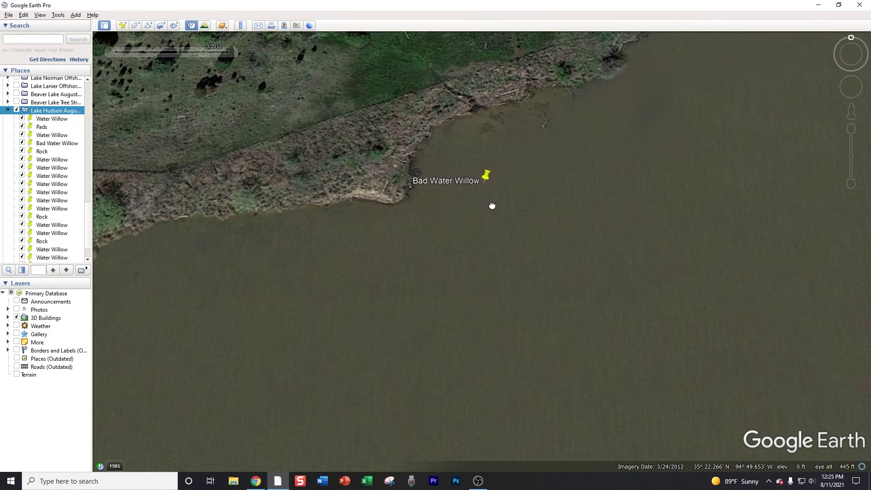
left_click(233, 53)
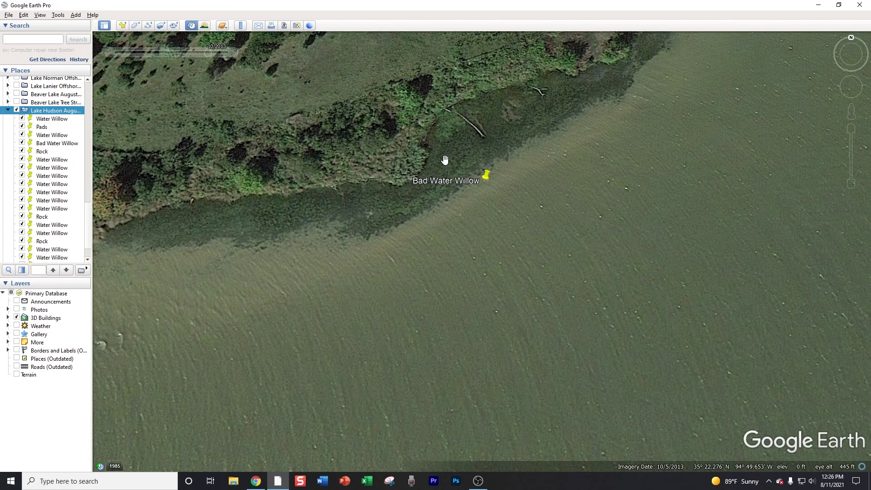
left_click(111, 53)
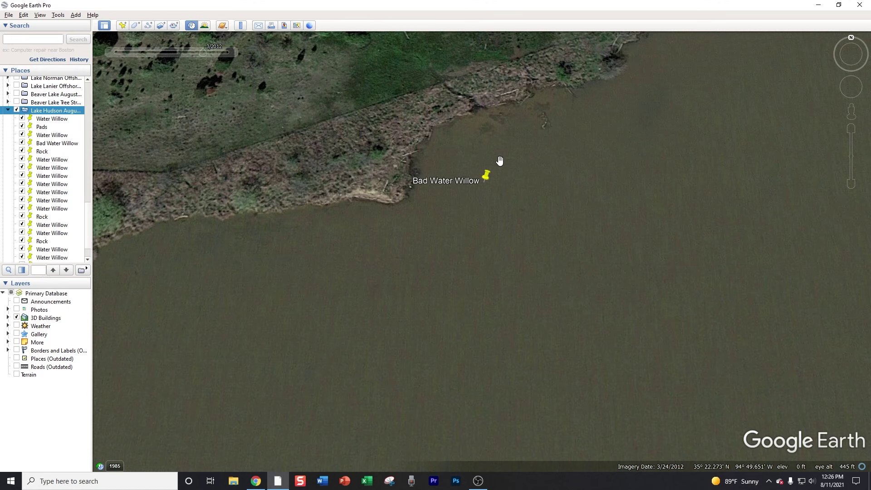
Compare the vegetation around the Water Willow point beside the terminal in the March 2012 and October 2013 imagery.
left_click_drag(500, 160, 500, 146)
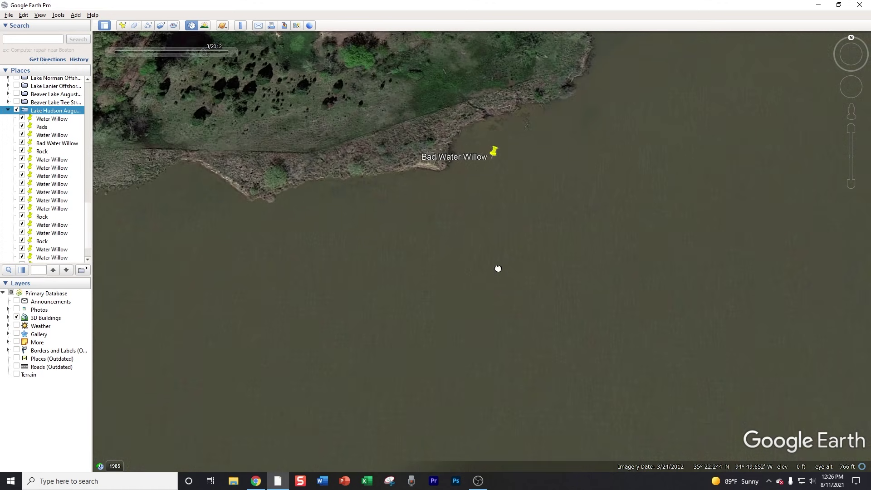
scroll(520, 101, "down", 3)
left_click_drag(512, 183, 578, 117)
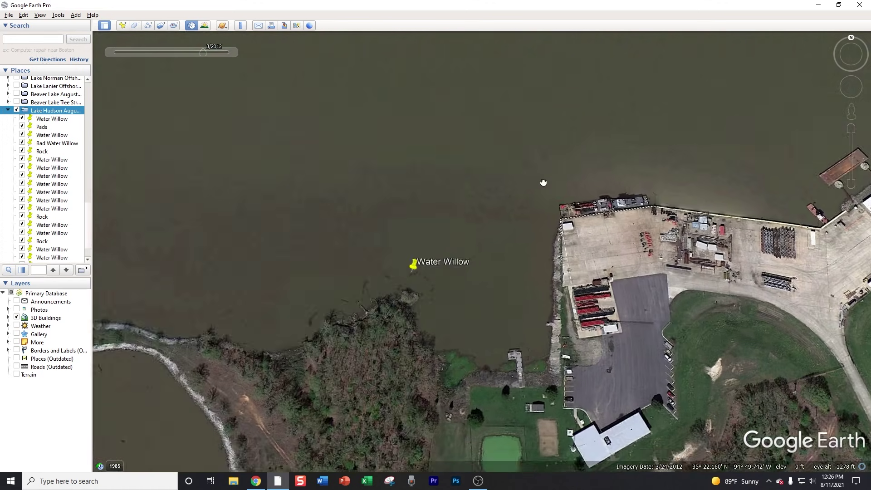
scroll(502, 268, "up", 1)
scroll(497, 282, "up", 2)
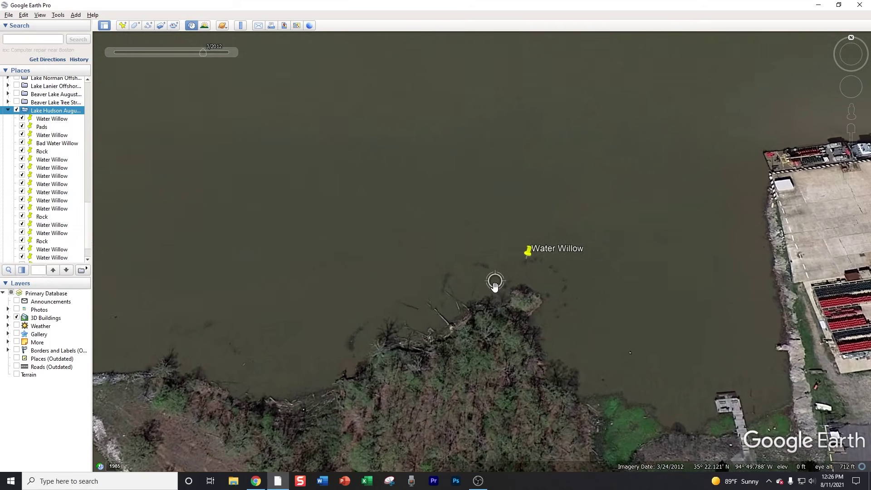
left_click_drag(507, 282, 492, 241)
scroll(492, 233, "up", 1)
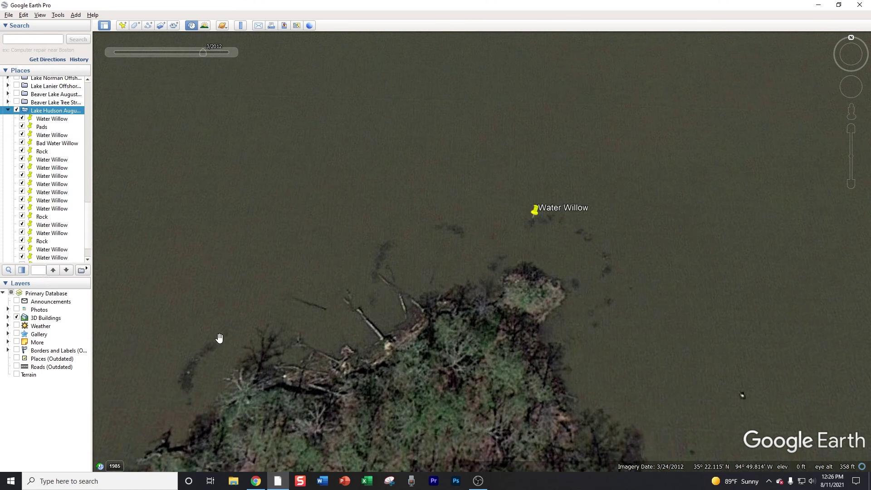
left_click(208, 53)
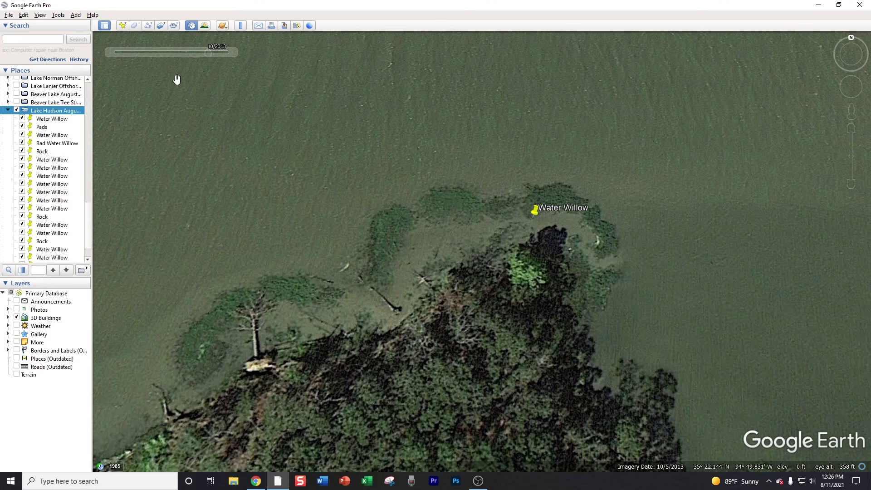
left_click(111, 53)
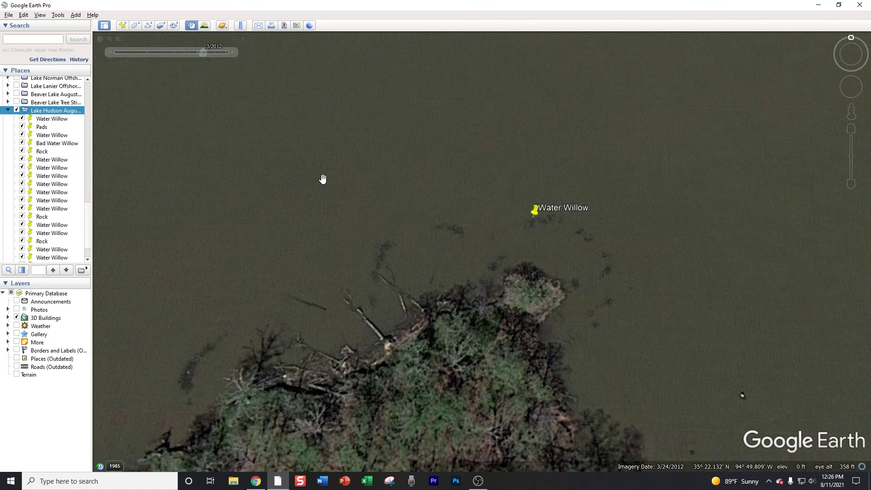
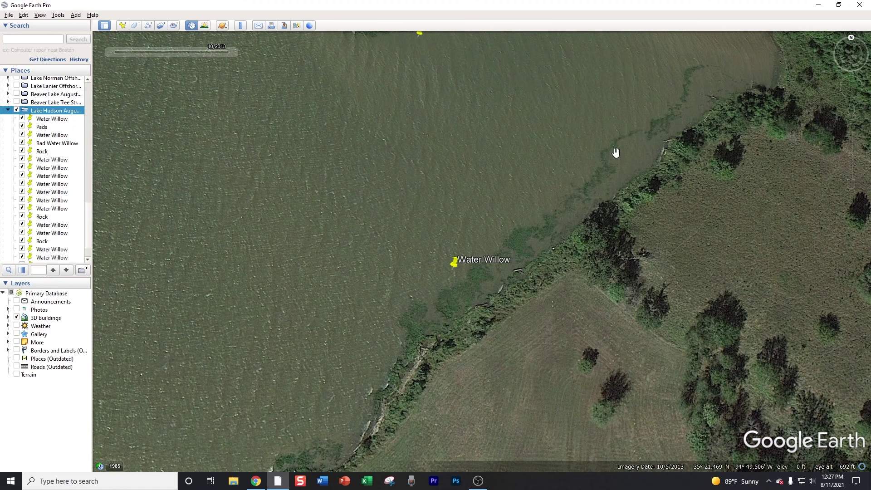
Compare the two Water Willow placemarks in the small cove south of the terminal in the March 2012 and October 2013 imagery.
left_click(110, 53)
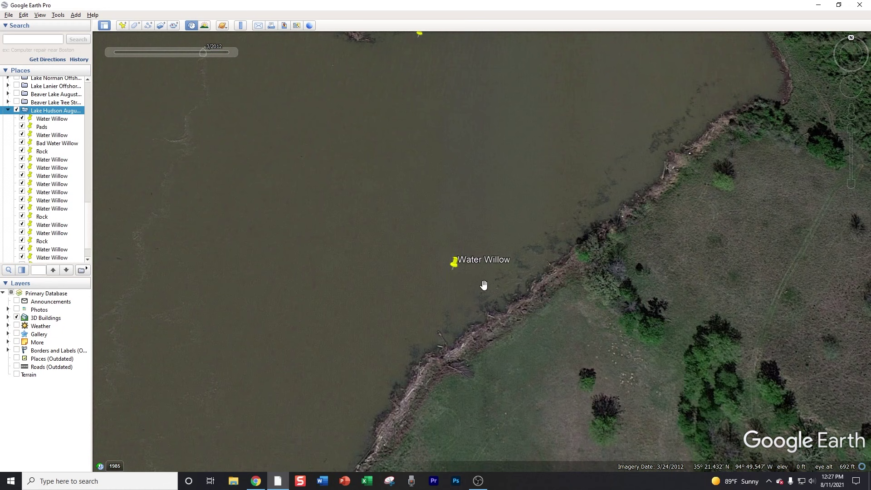
left_click_drag(510, 187, 560, 375)
scroll(467, 181, "up", 2)
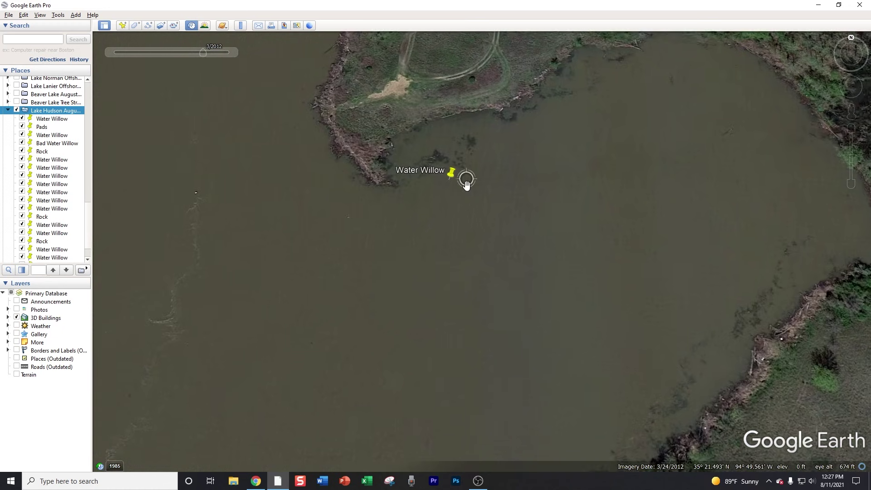
left_click(233, 52)
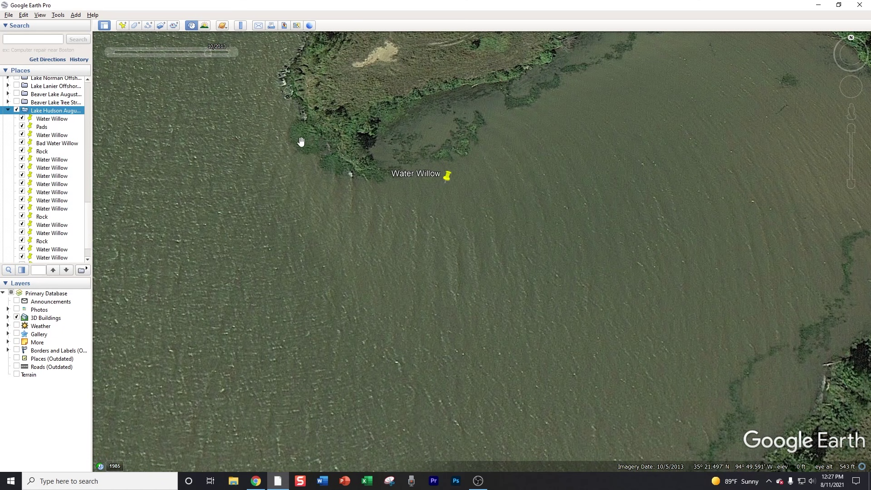
left_click(113, 53)
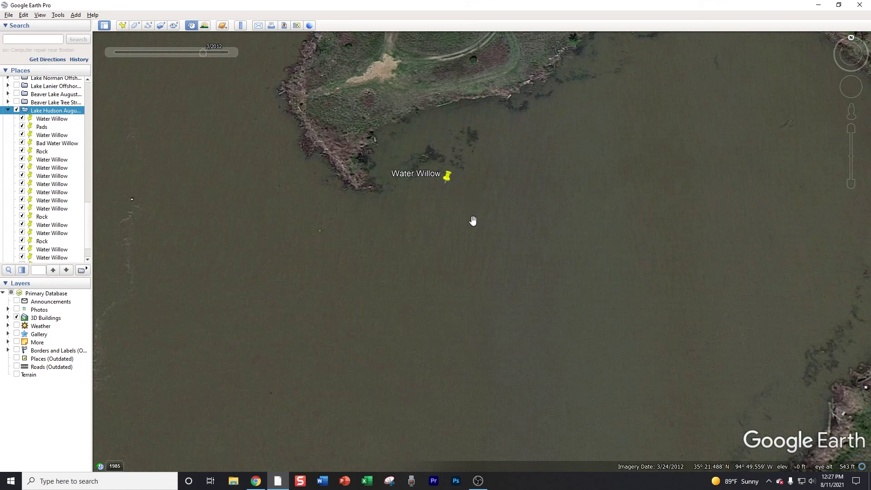
Compare the three Water Willow placemarks at the narrow creek mouth on the northern shore in the March 2012 and October 2013 imagery.
scroll(473, 221, "down", 5)
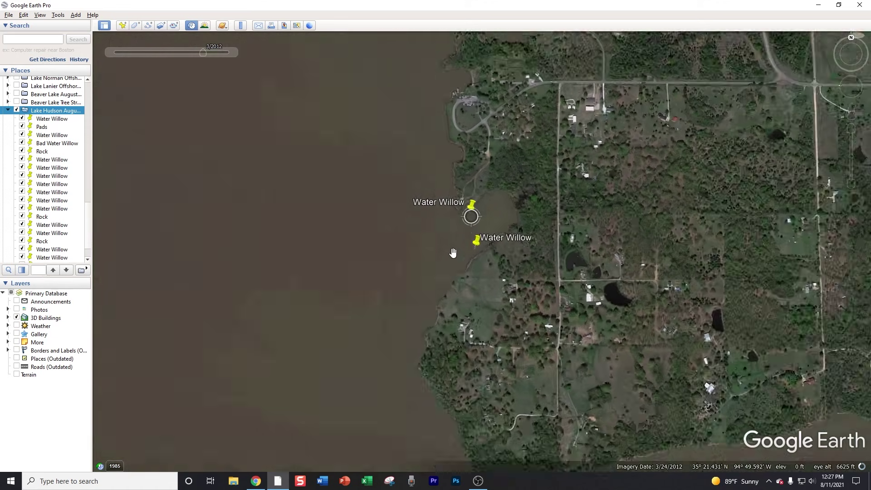
scroll(453, 253, "down", 3)
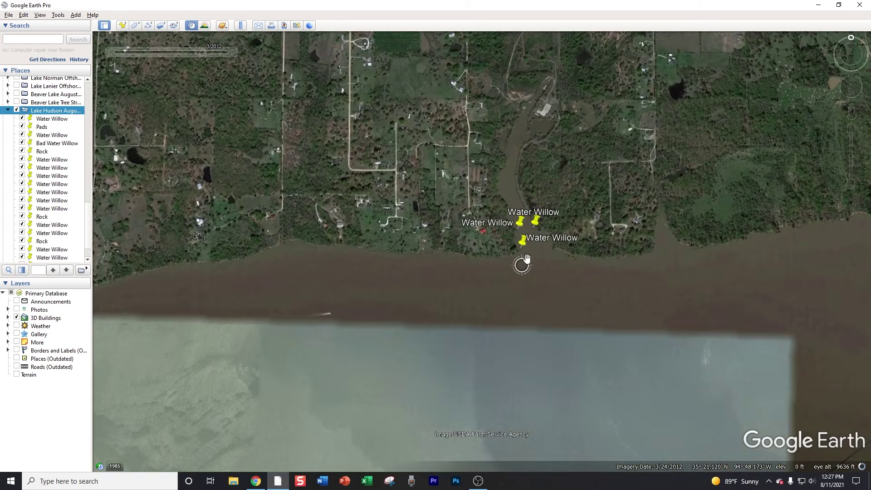
scroll(527, 260, "up", 6)
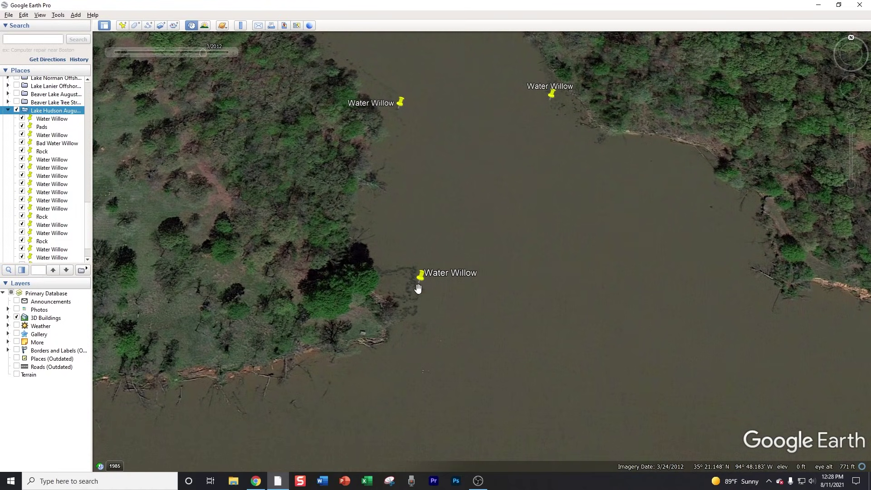
left_click_drag(431, 271, 382, 331)
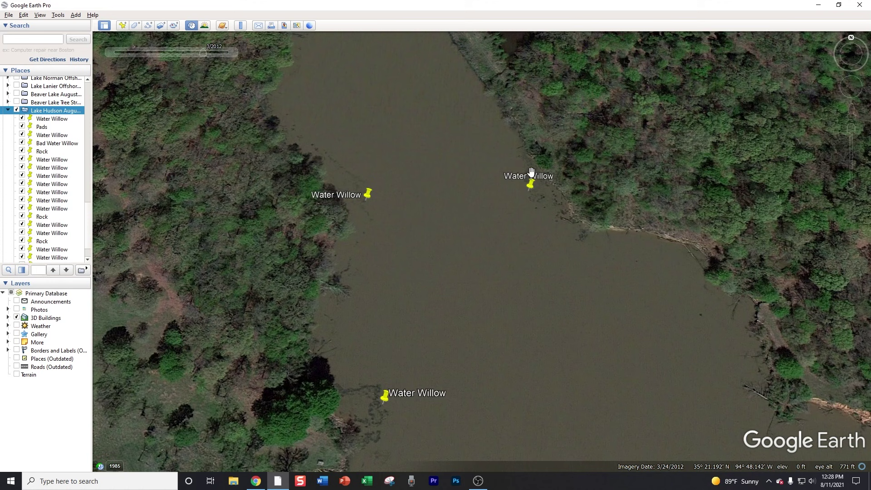
left_click(232, 52)
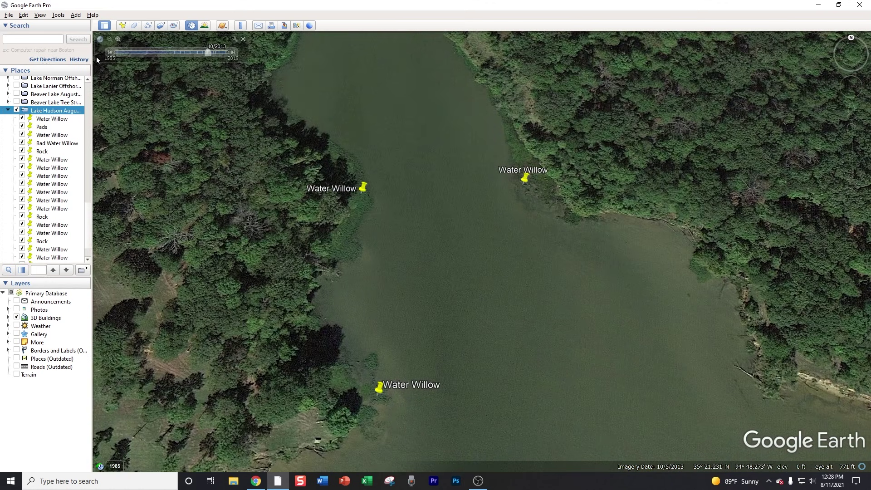
Return the imagery to March 2012 and examine the Water Willow placemark on the spit near the dam.
scroll(481, 243, "down", 5)
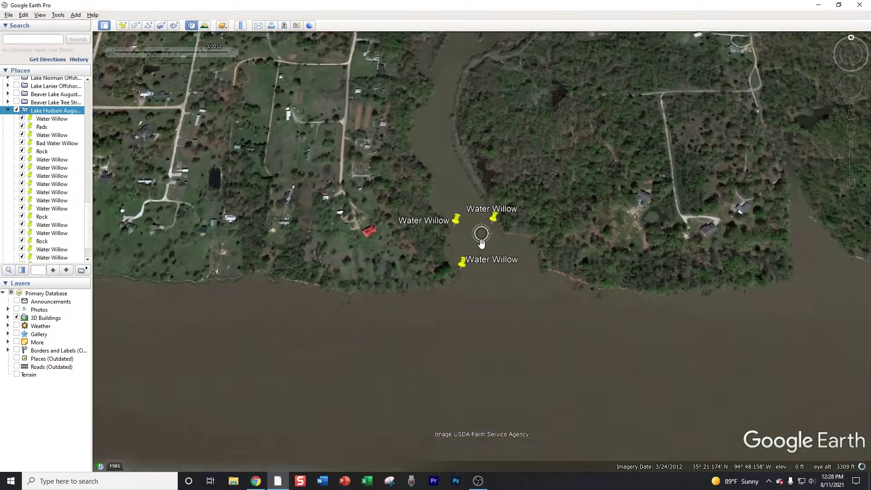
scroll(481, 243, "down", 5)
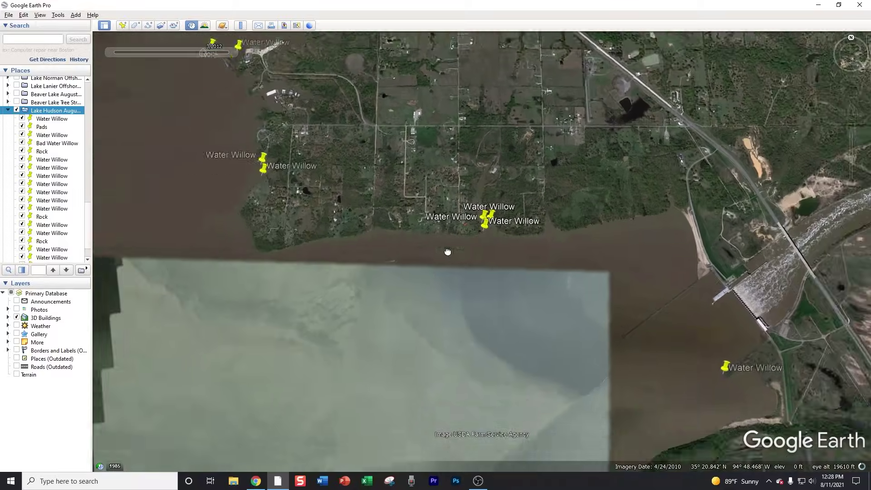
left_click_drag(447, 249, 555, 175)
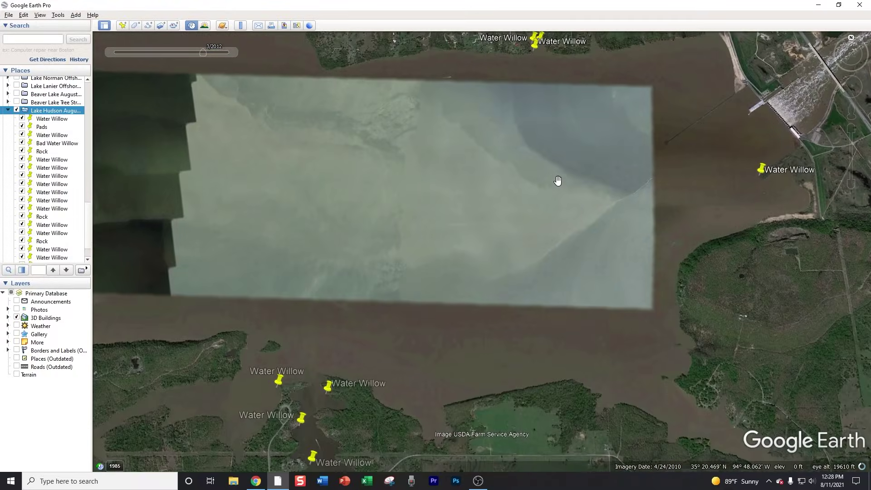
scroll(623, 206, "up", 5)
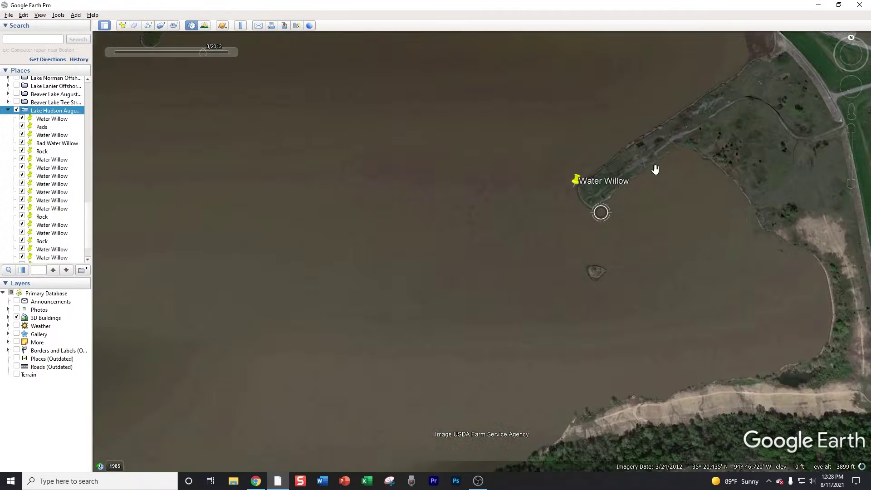
scroll(605, 203, "down", 5)
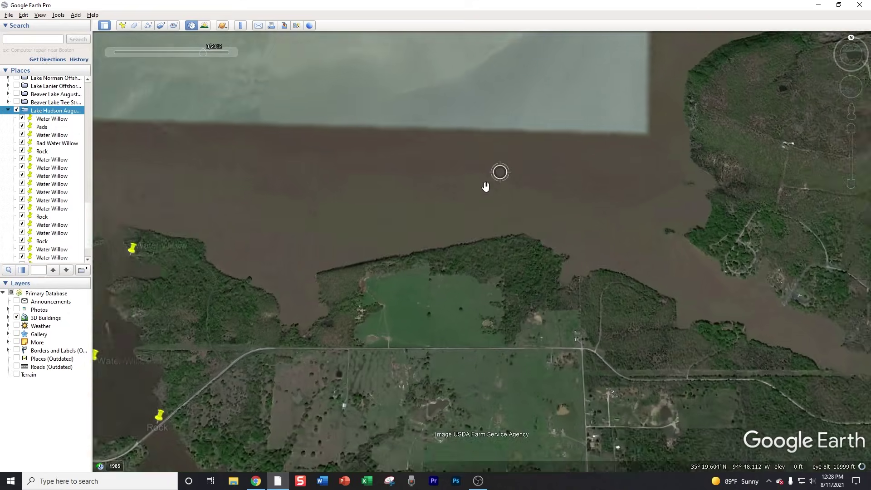
Inspect the Water Willow placemarks around the southern creek's park peninsula in the March 2012 imagery, including the one at its northwestern tip.
scroll(413, 204, "up", 2)
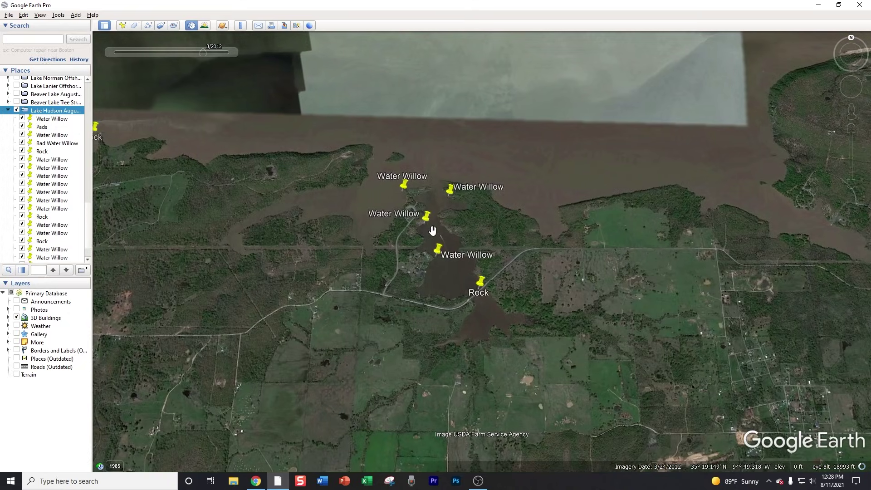
scroll(412, 204, "up", 5)
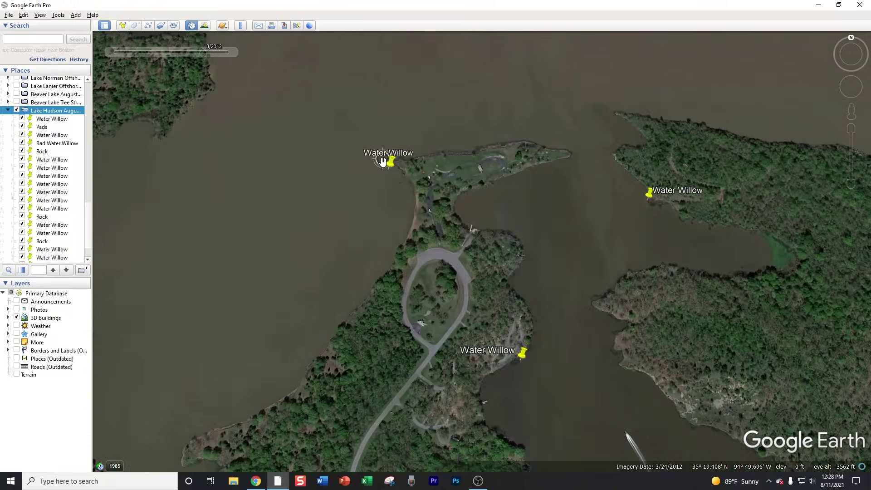
scroll(388, 164, "up", 2)
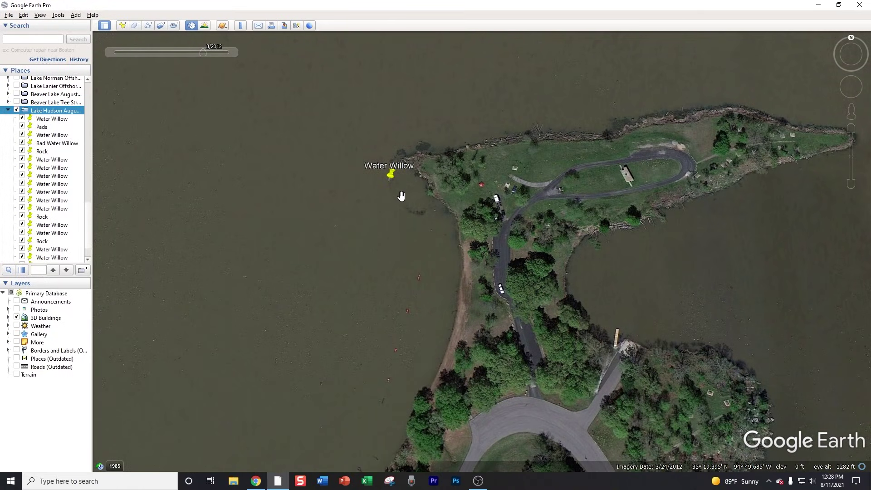
scroll(402, 196, "down", 5)
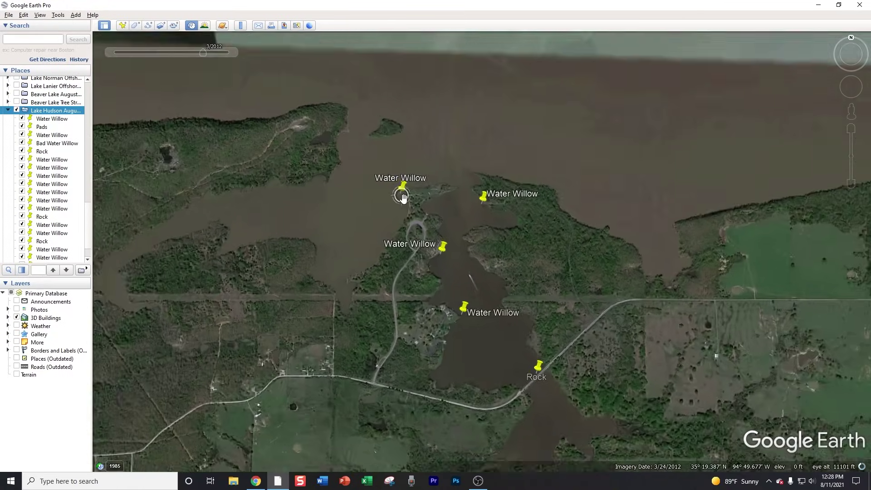
scroll(403, 196, "down", 6)
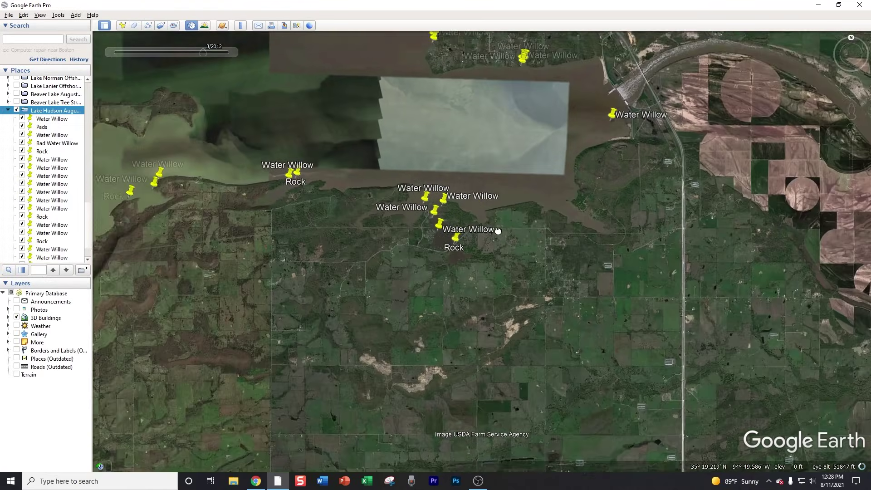
Compare the Water Willow placemark off the parking-loop point on the northern arm in the September 2010 and March 2012 imagery.
left_click_drag(498, 231, 641, 250)
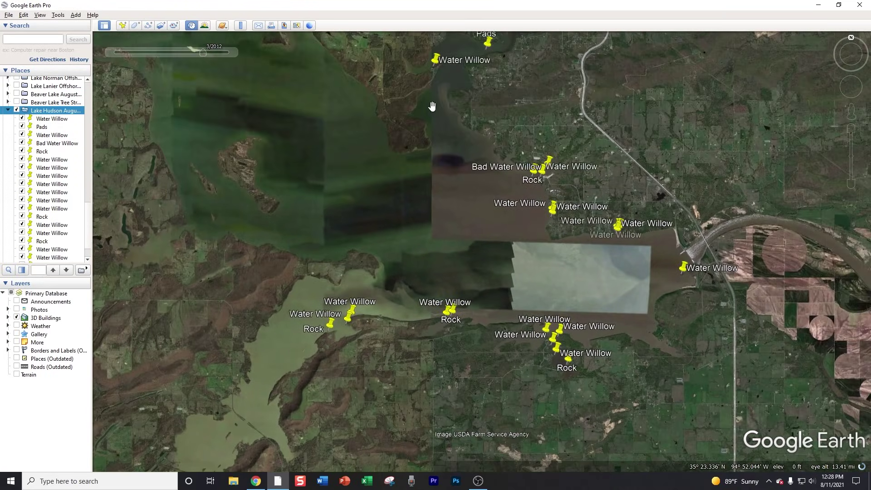
left_click_drag(432, 105, 467, 162)
scroll(467, 162, "up", 8)
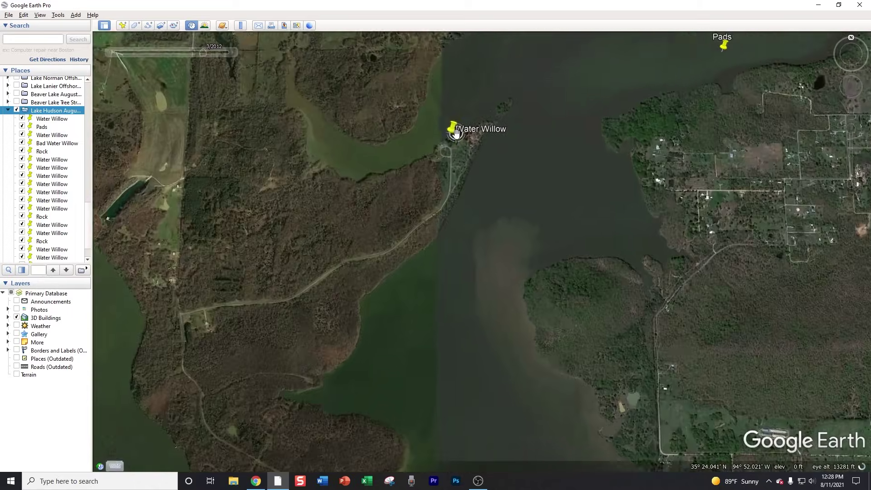
scroll(456, 132, "up", 5)
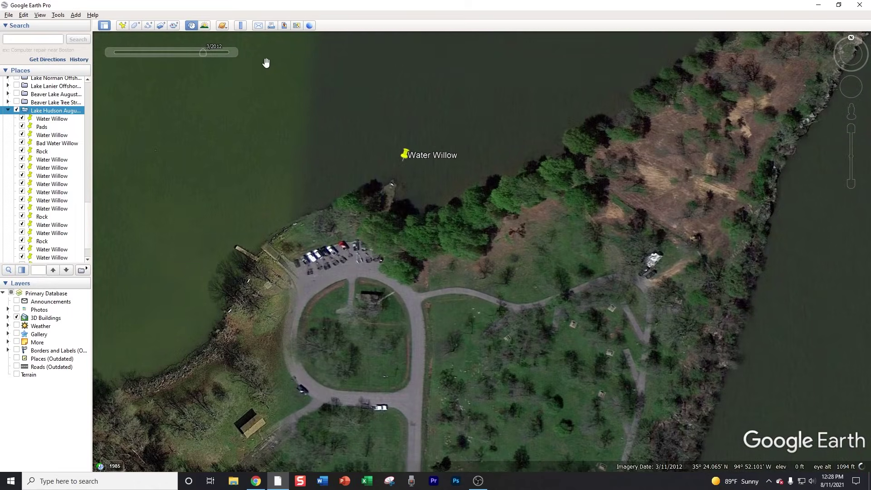
mouse_move(227, 56)
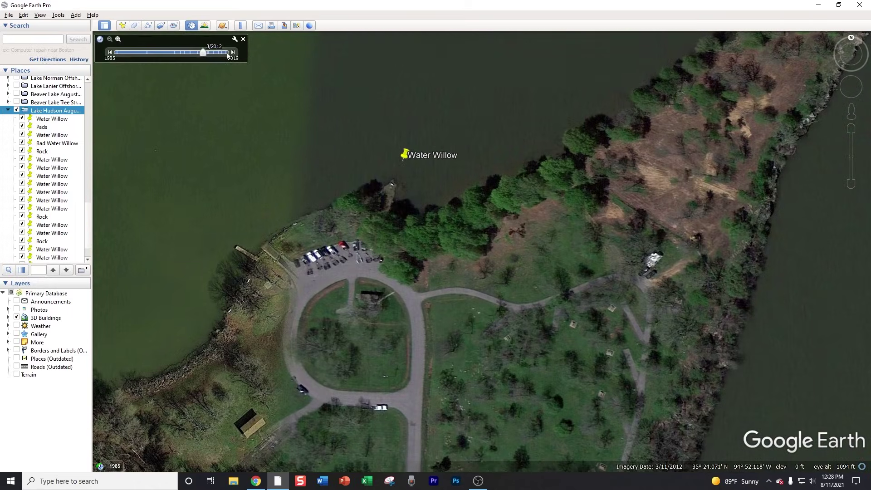
left_click(110, 52)
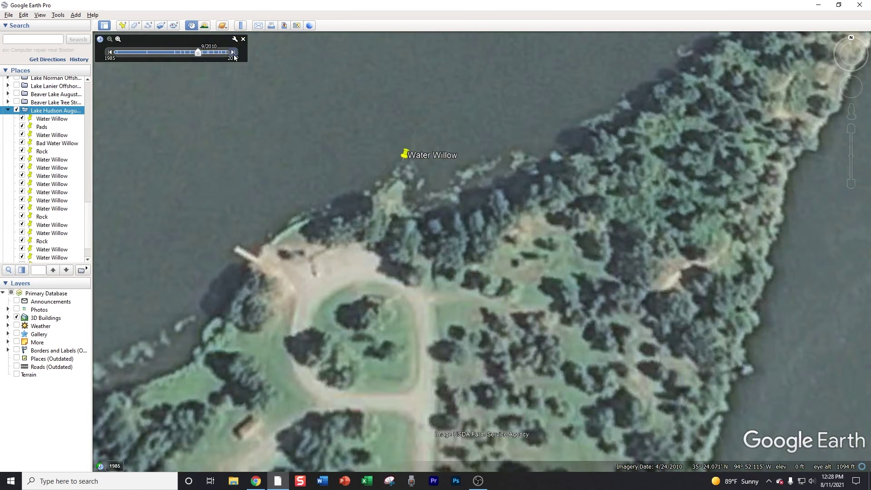
left_click(233, 52)
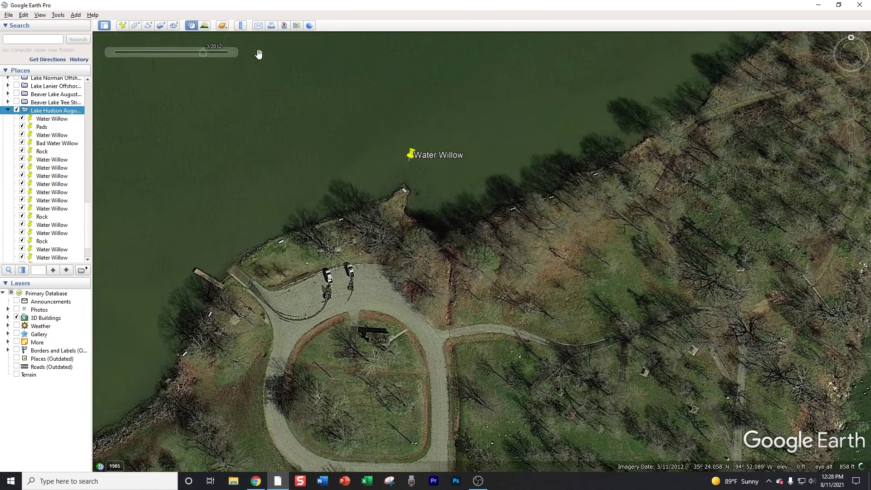
Examine the northern arm's Water Willow placemark in the October 2013 and March 2014 imagery, including its position relative to the Pads placemark.
left_click(233, 53)
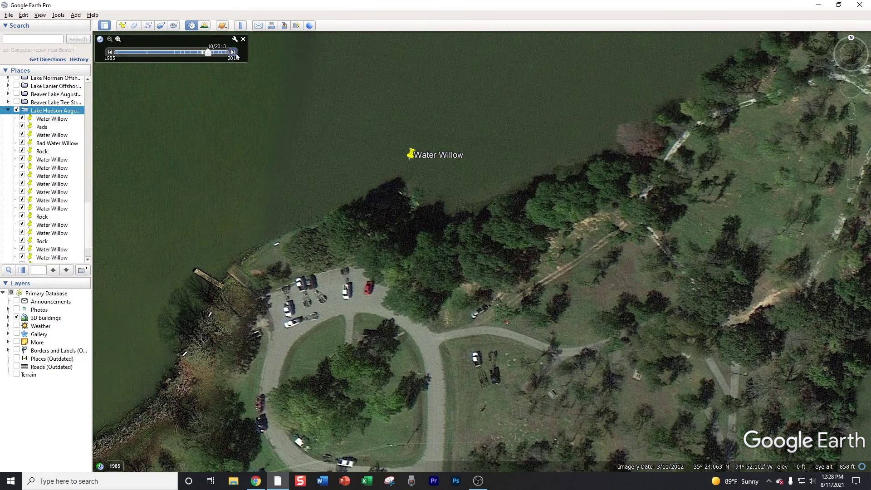
scroll(425, 188, "up", 2)
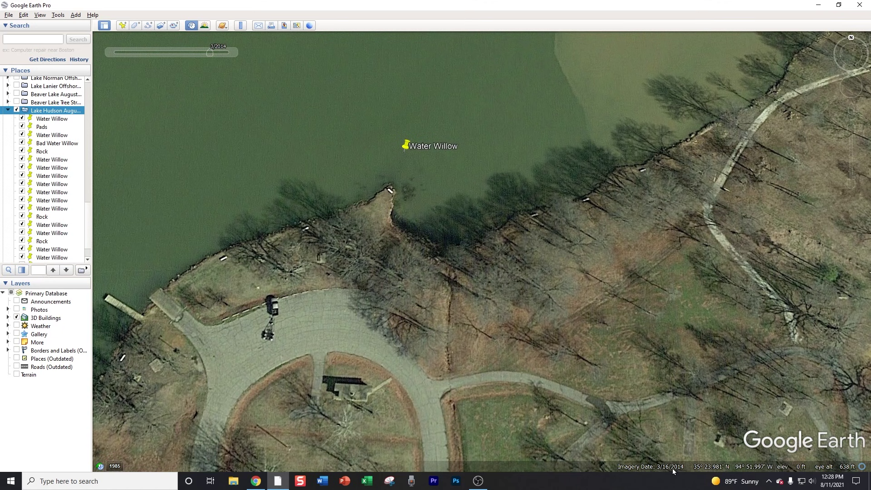
scroll(431, 174, "down", 2)
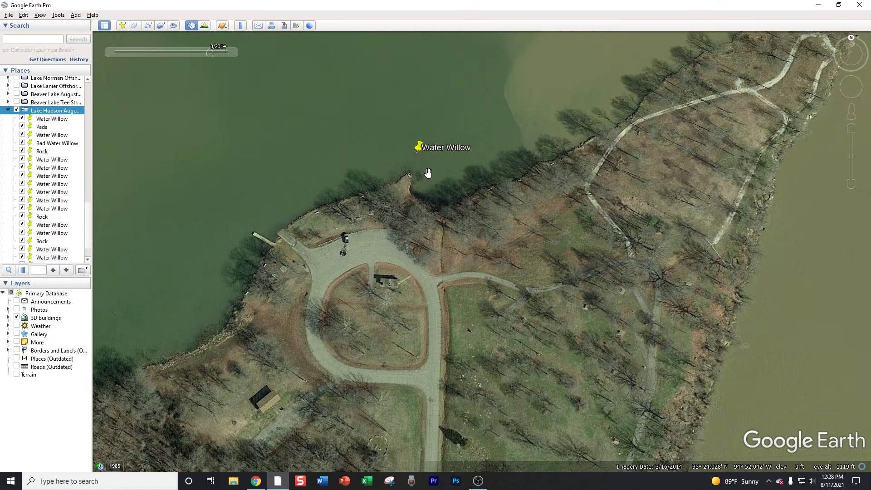
scroll(434, 185, "down", 4)
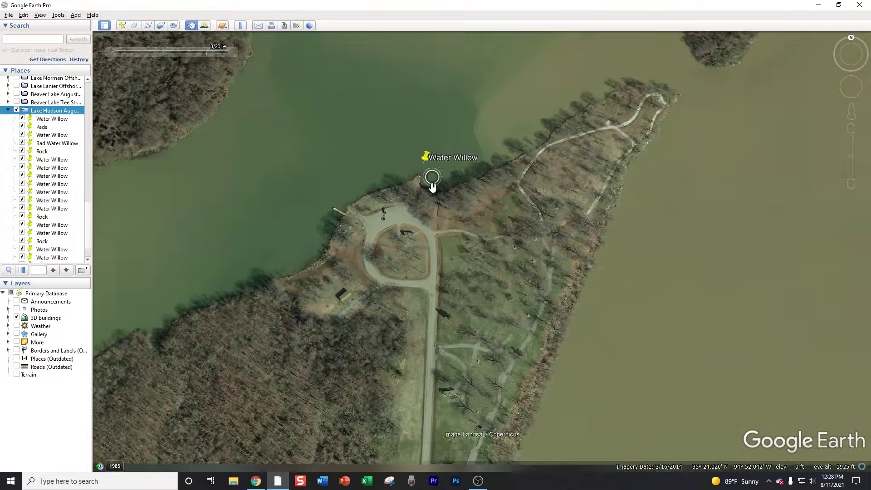
scroll(430, 181, "down", 3)
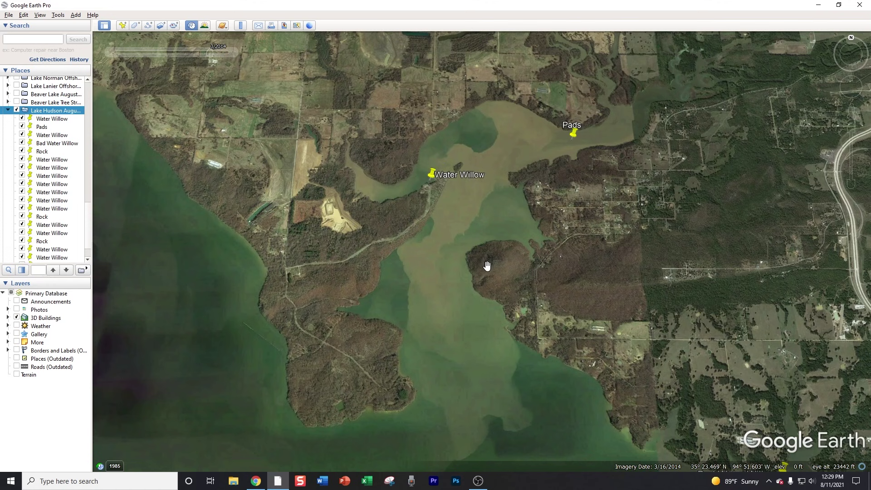
Advance the imagery to June 2019 over the lower reservoir and view the placemarks in the southern creek.
scroll(487, 266, "down", 3)
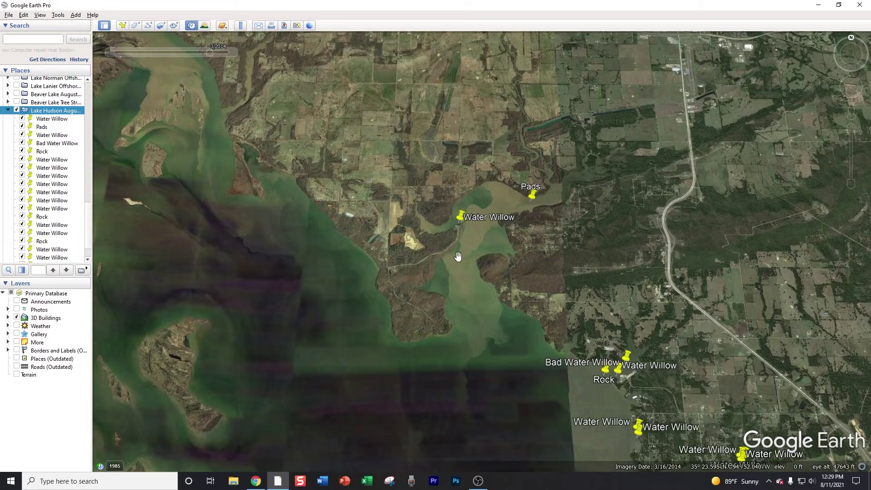
left_click_drag(458, 256, 431, 181)
mouse_move(236, 55)
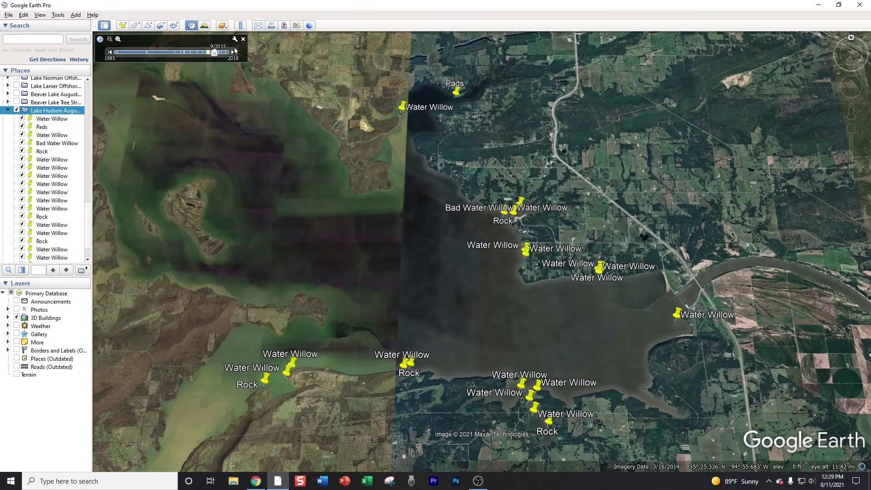
left_click(234, 52)
left_click(234, 52)
left_click(233, 52)
left_click(233, 52)
scroll(511, 317, "up", 4)
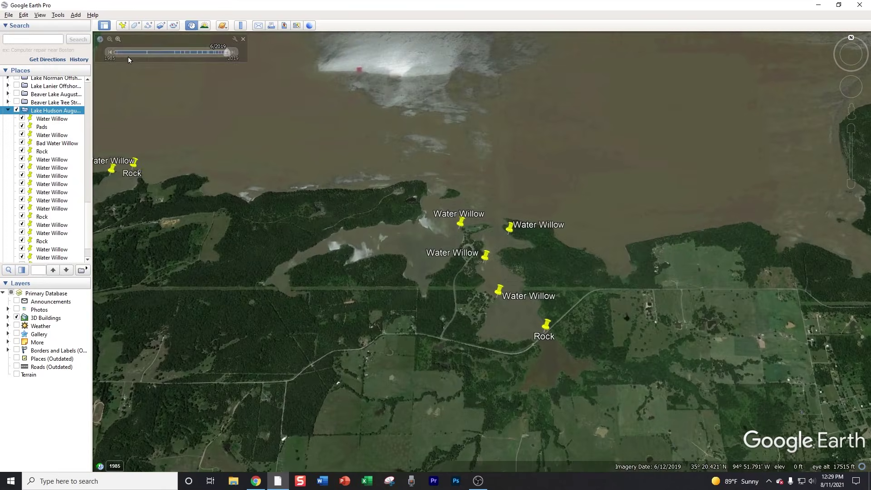
Step the imagery back through January 2018 and February 2017 to March 2016 and survey the northern shore's placemarks.
left_click(111, 52)
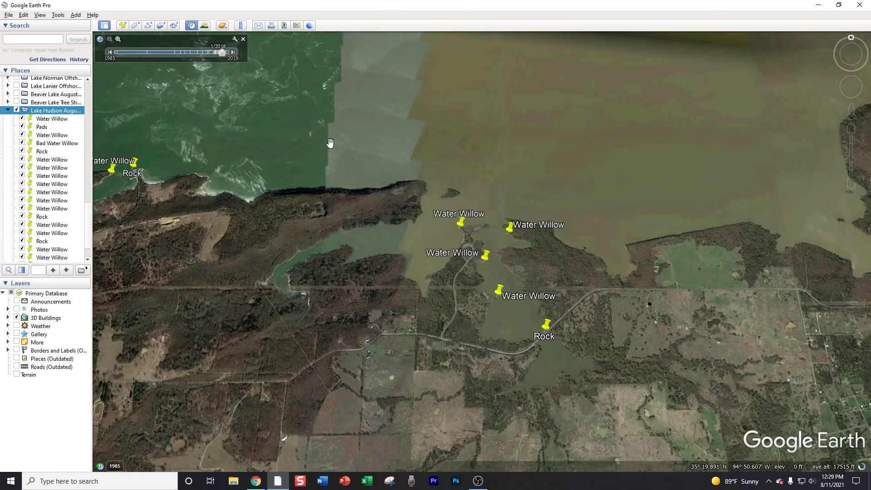
left_click_drag(331, 141, 403, 264)
mouse_move(112, 55)
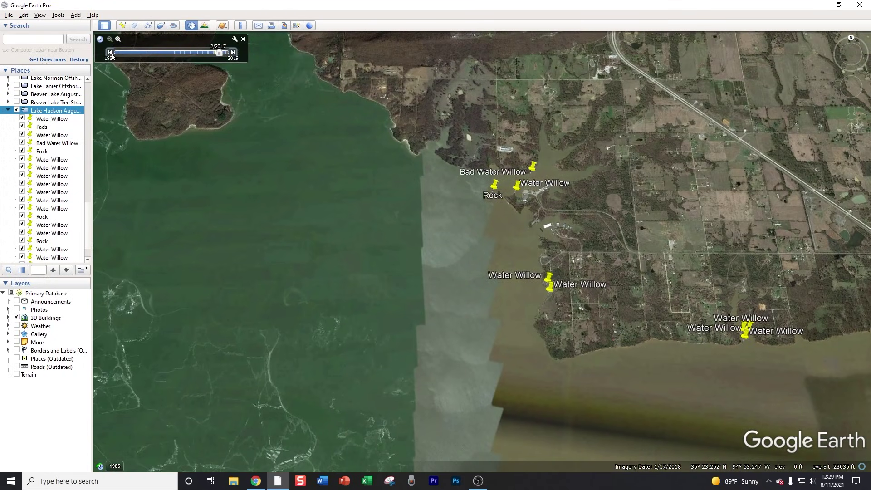
left_click(110, 52)
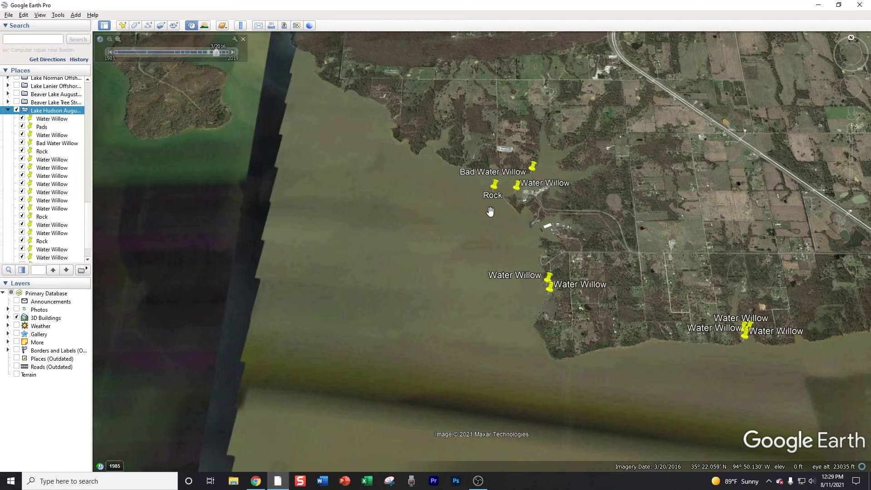
scroll(492, 204, "down", 3)
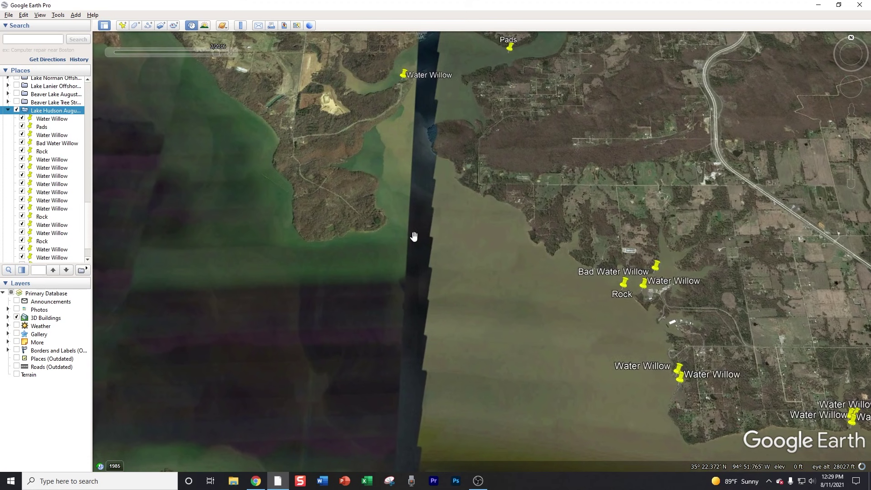
Inspect the Rock placemark at the tip of the jetty near the terminal in the March 2016 imagery.
scroll(408, 257, "up", 2)
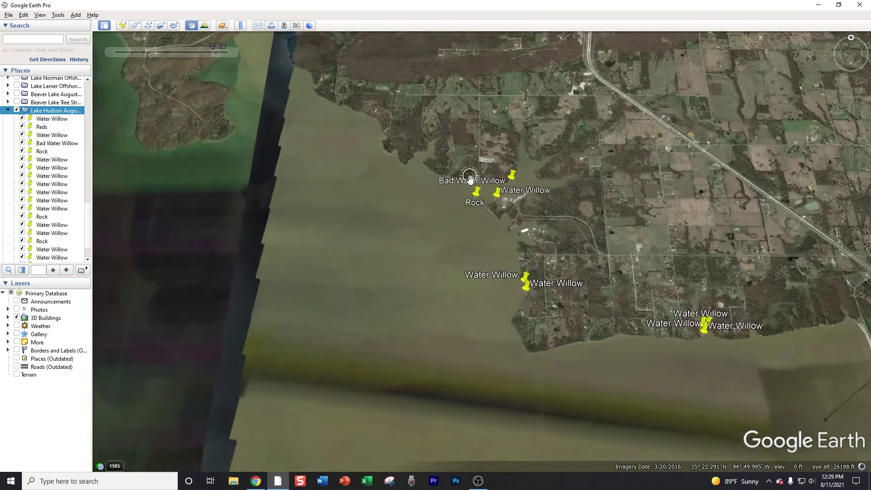
scroll(470, 178, "up", 3)
scroll(473, 183, "up", 3)
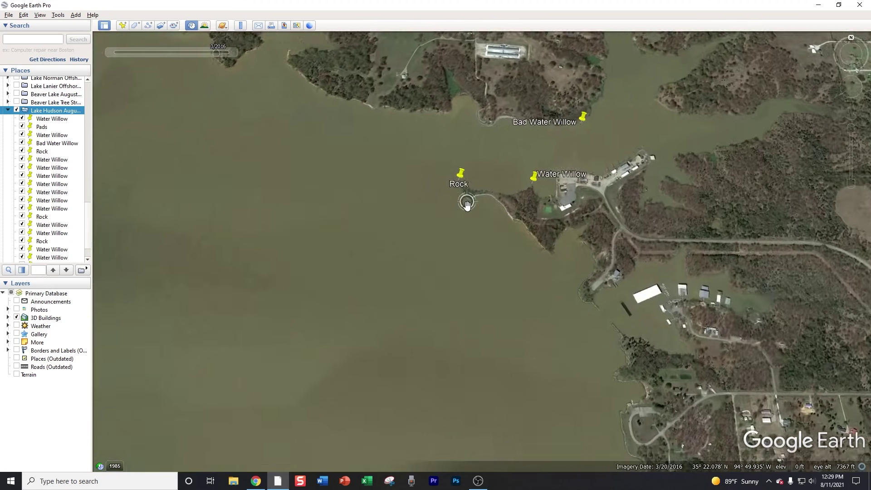
scroll(458, 190, "up", 2)
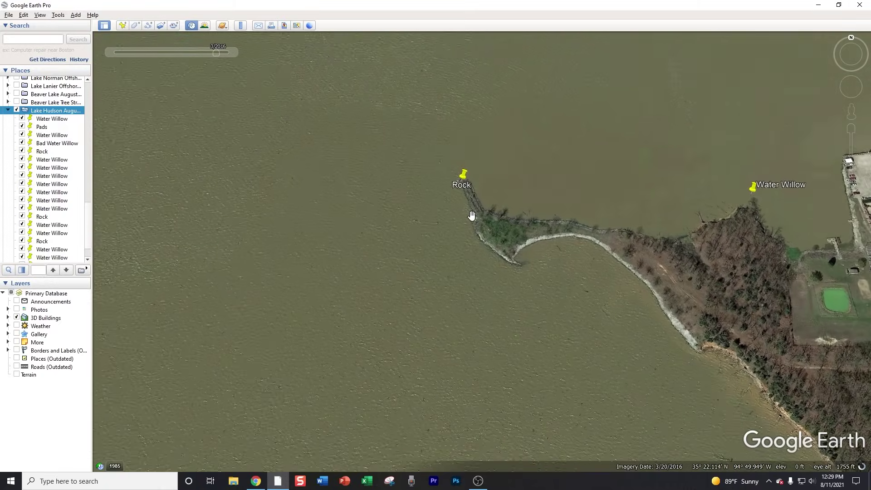
scroll(466, 199, "up", 3)
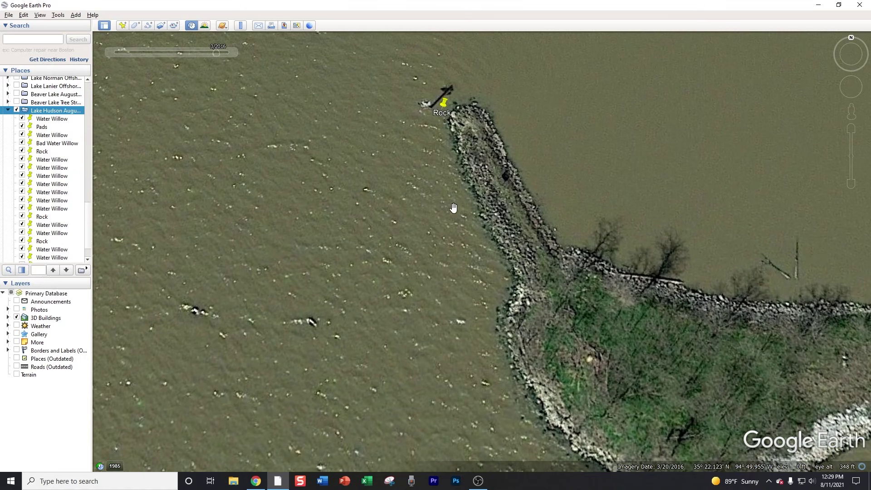
left_click_drag(453, 210, 427, 247)
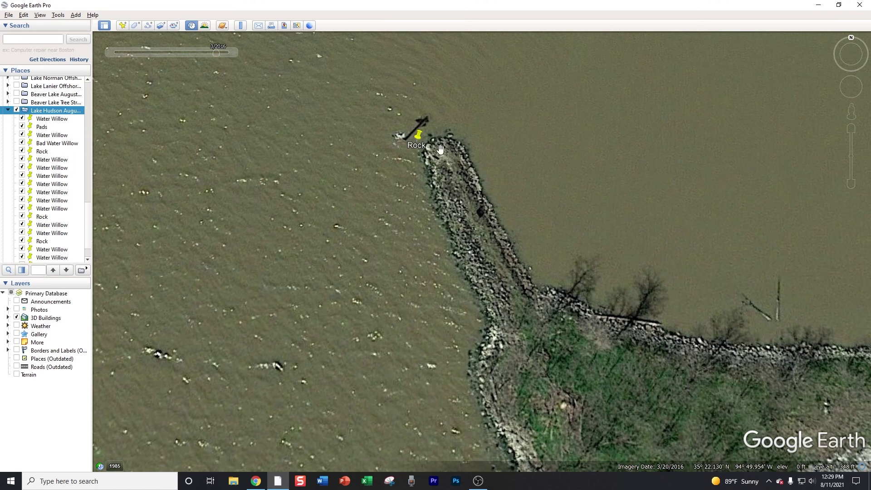
Examine the riprap bank from the jetty's Rock placemark around the hooked point and toward the neighbouring Water Willow placemark.
scroll(443, 175, "down", 5)
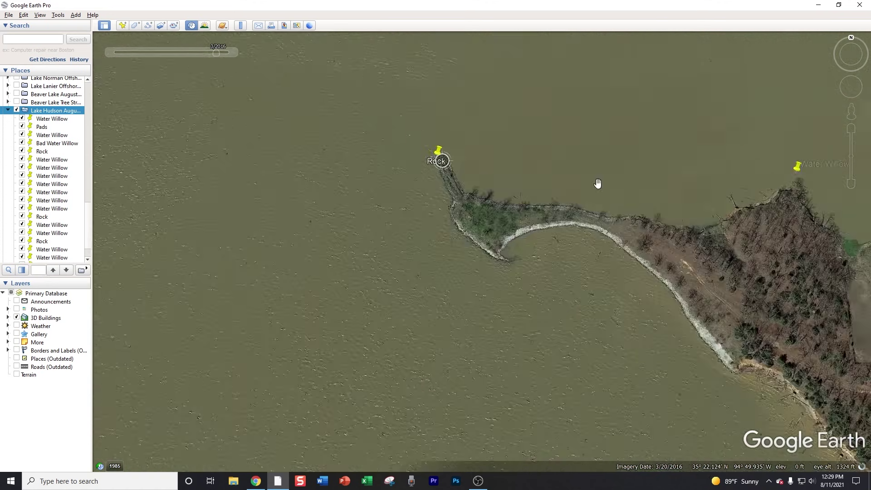
left_click_drag(702, 139, 431, 161)
left_click_drag(490, 143, 711, 131)
scroll(365, 186, "up", 3)
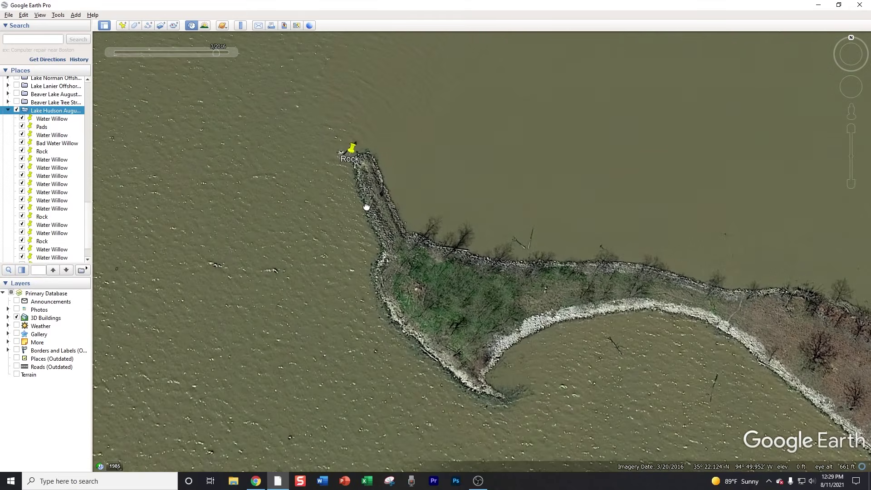
left_click_drag(429, 255, 430, 202)
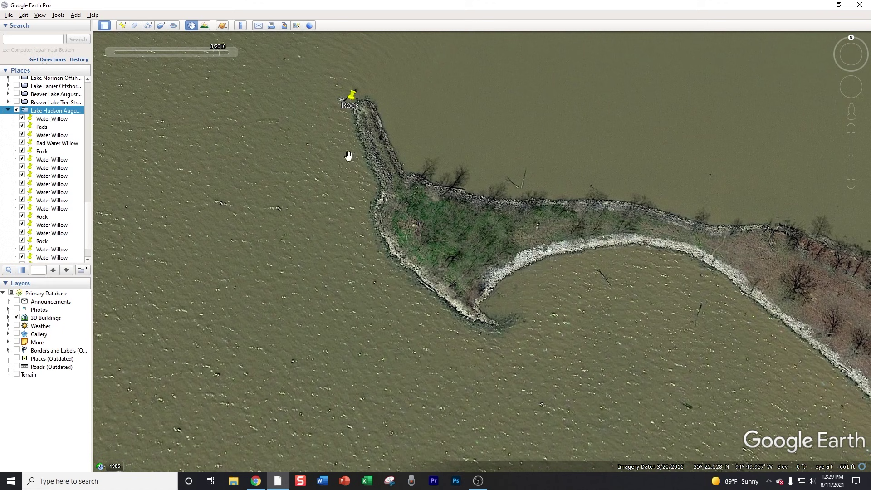
scroll(434, 257, "down", 2)
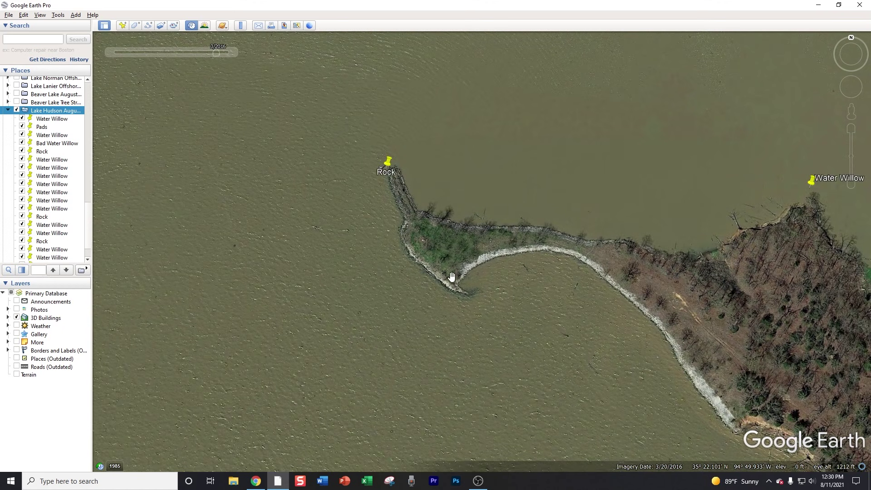
Check the depth contours around the Terminal Lt jetty in Navionics ChartViewer and return to the Rock placemark in Google Earth Pro.
left_click(256, 482)
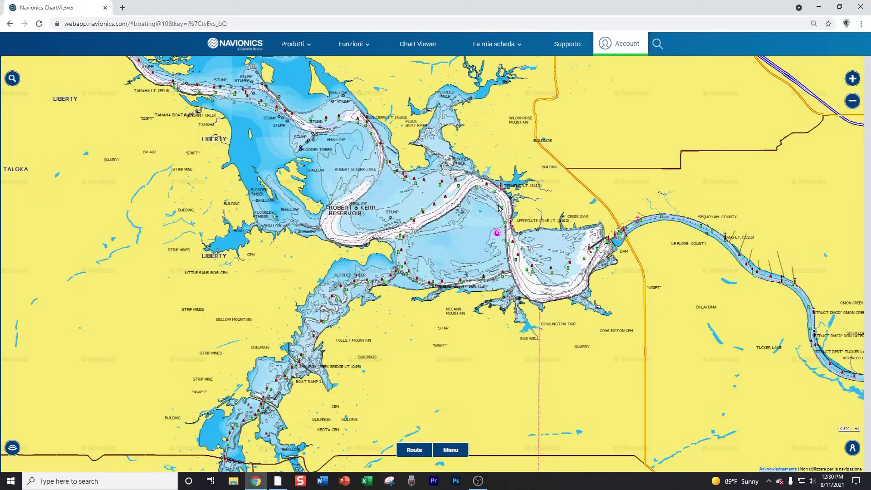
scroll(499, 208, "up", 3)
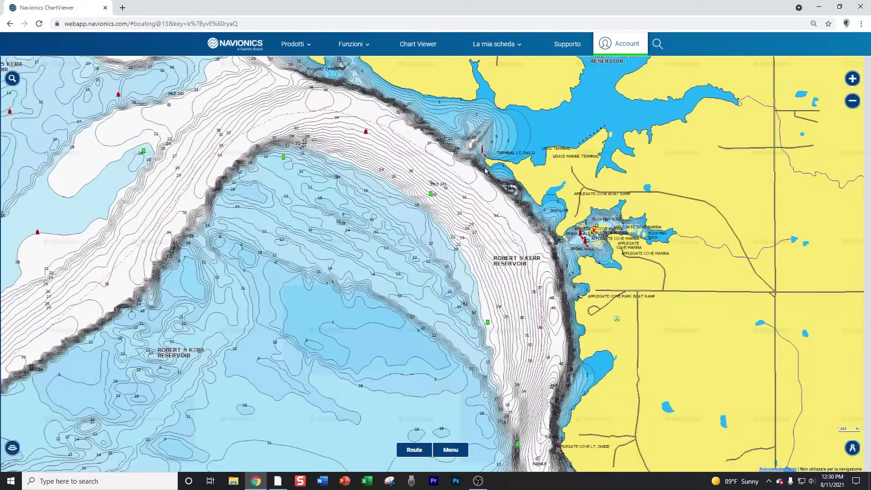
scroll(486, 195, "down", 1)
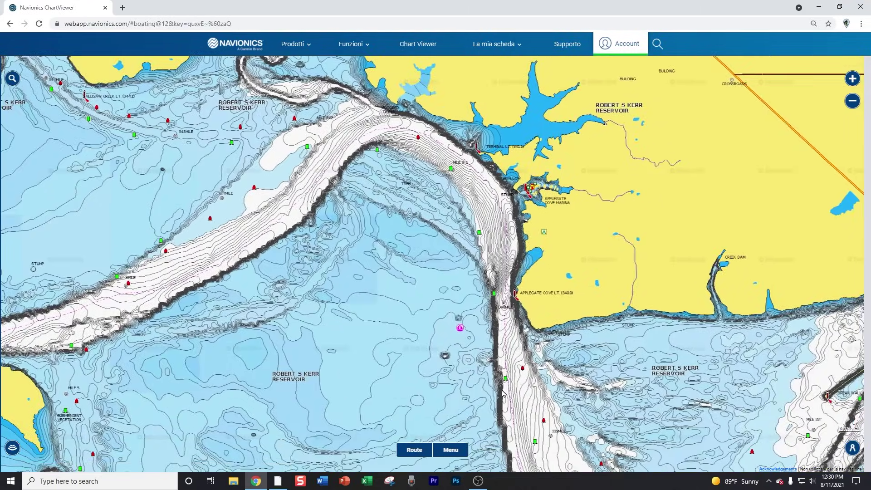
scroll(495, 336, "down", 1)
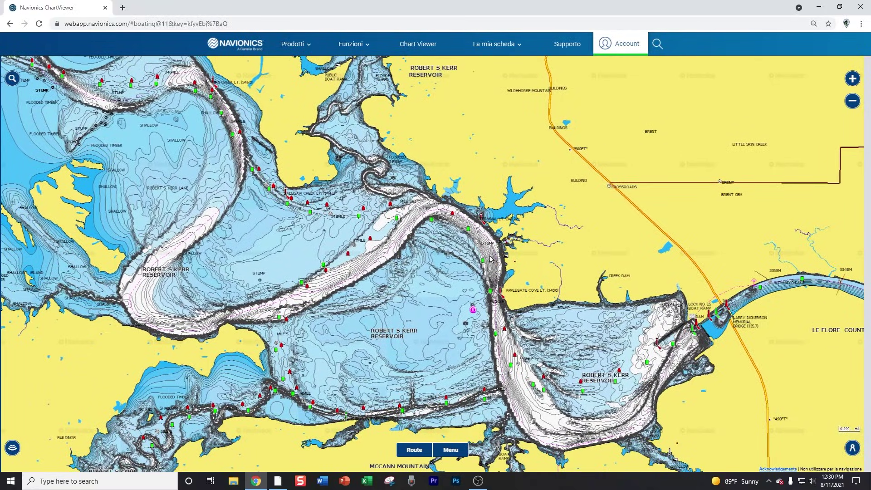
scroll(463, 225, "up", 3)
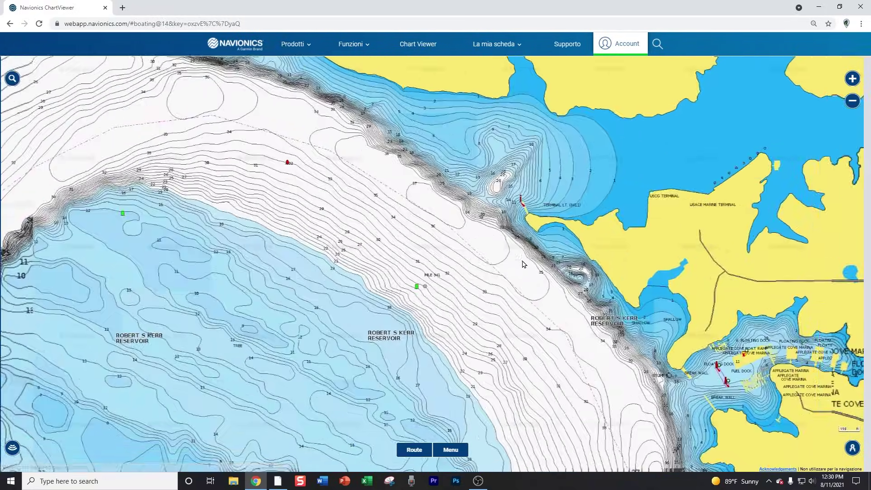
scroll(514, 226, "up", 1)
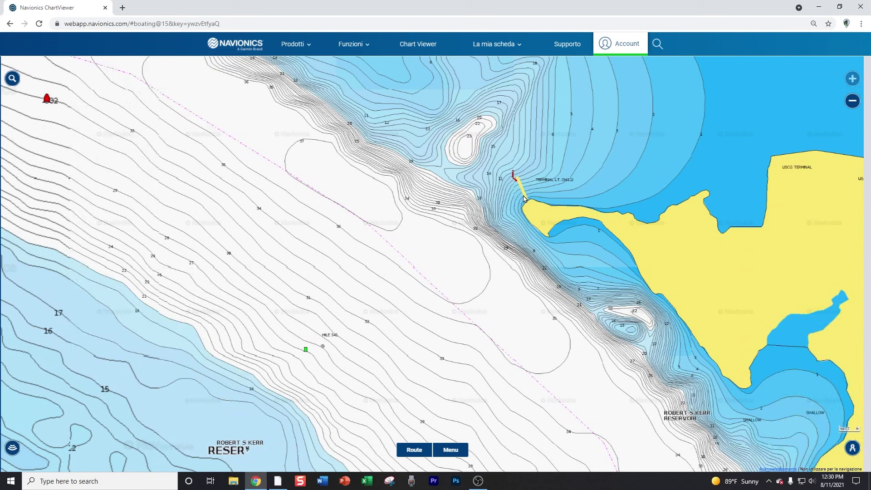
left_click_drag(525, 196, 478, 237)
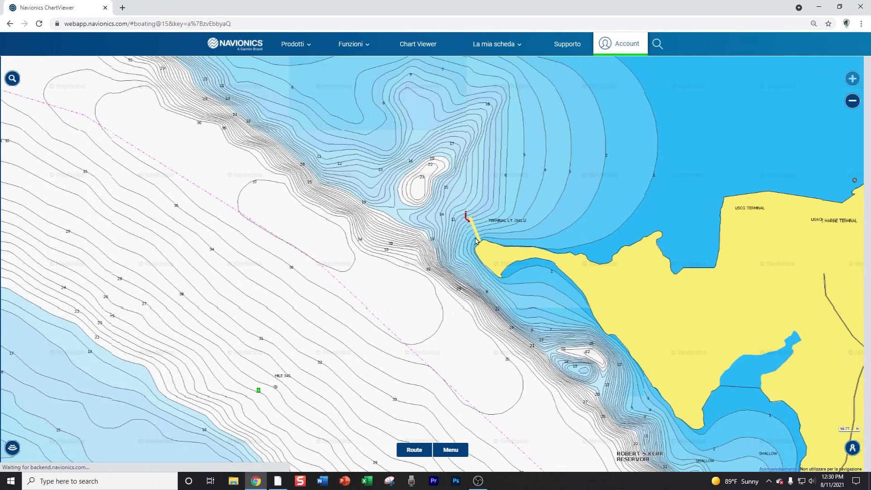
left_click(277, 482)
scroll(419, 292, "down", 3)
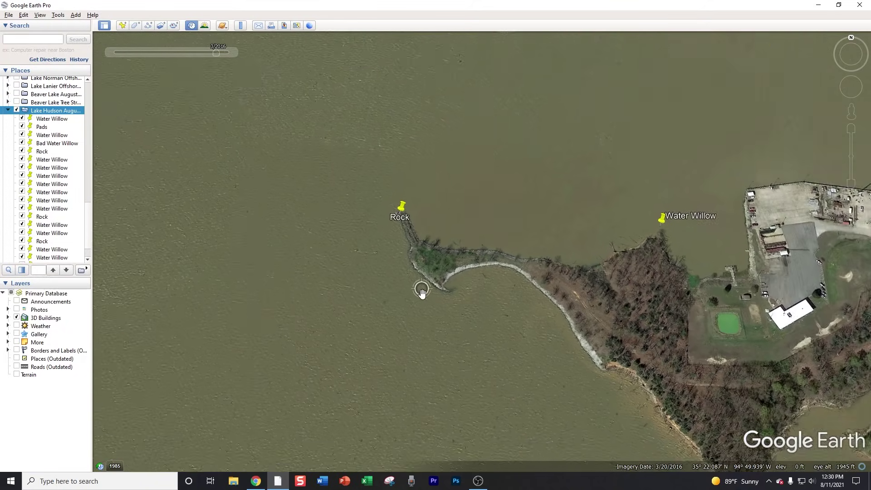
Switch to Navionics ChartViewer and examine the depth contours around the Terminal Lt jetty and the creek arm beyond the USCG terminal.
scroll(450, 234, "down", 2)
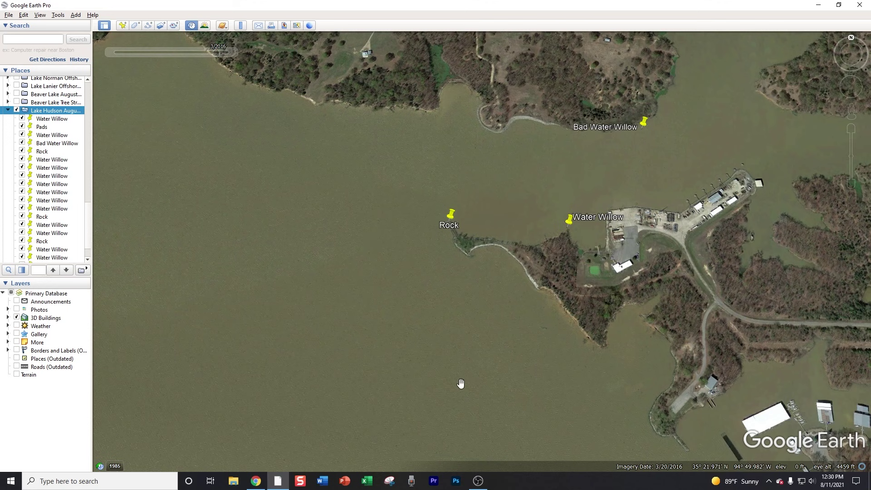
left_click(256, 482)
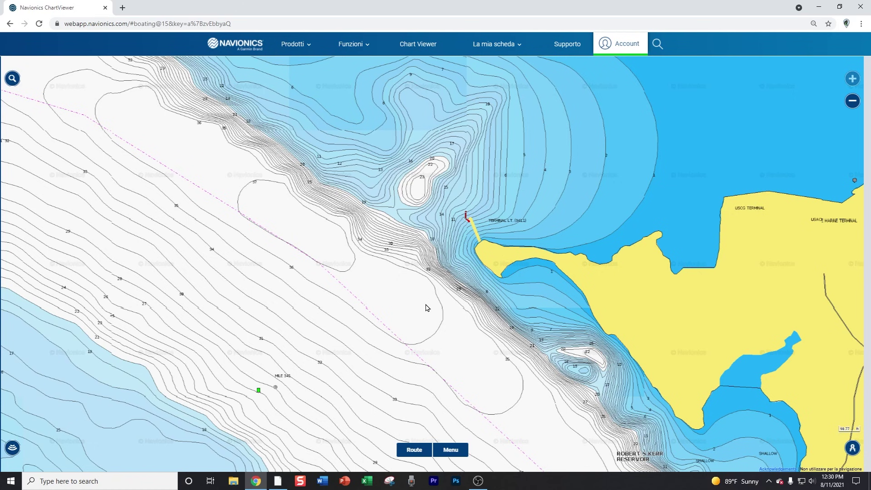
scroll(423, 304, "down", 3)
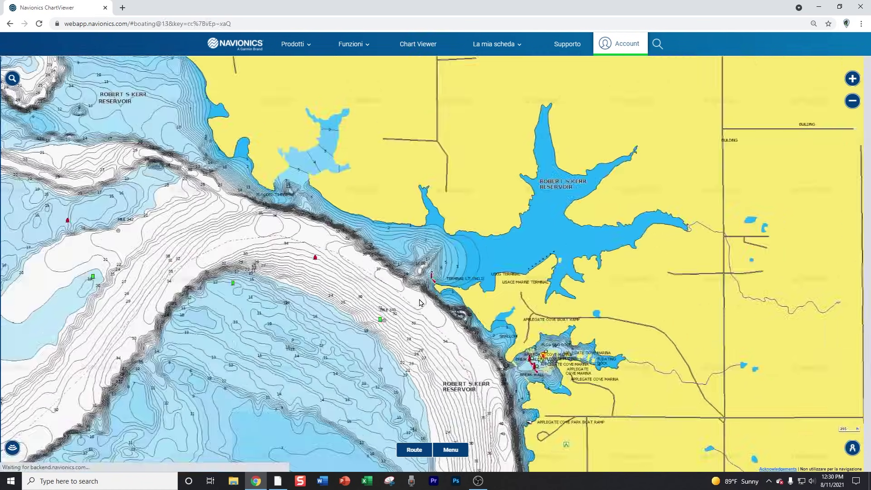
scroll(421, 303, "up", 1)
scroll(421, 303, "up", 1)
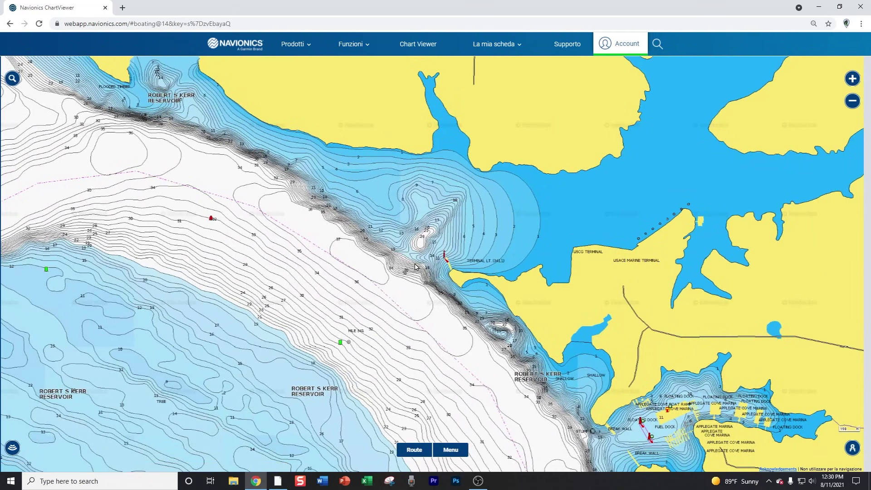
left_click_drag(666, 184, 526, 233)
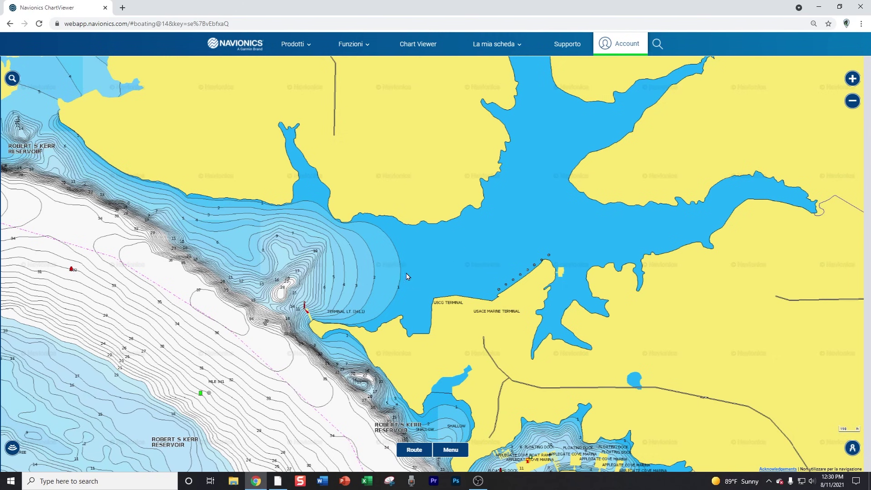
left_click_drag(407, 276, 591, 183)
left_click_drag(454, 239, 433, 248)
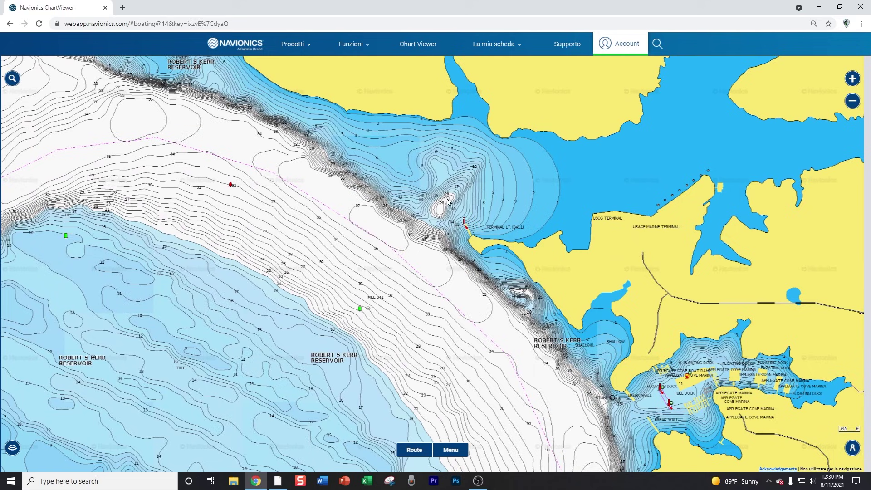
Return to Google Earth Pro and survey the southern creek's Water Willow and Rock placemarks and its neighbouring western arm in the March 2016 imagery.
scroll(432, 338, "down", 10)
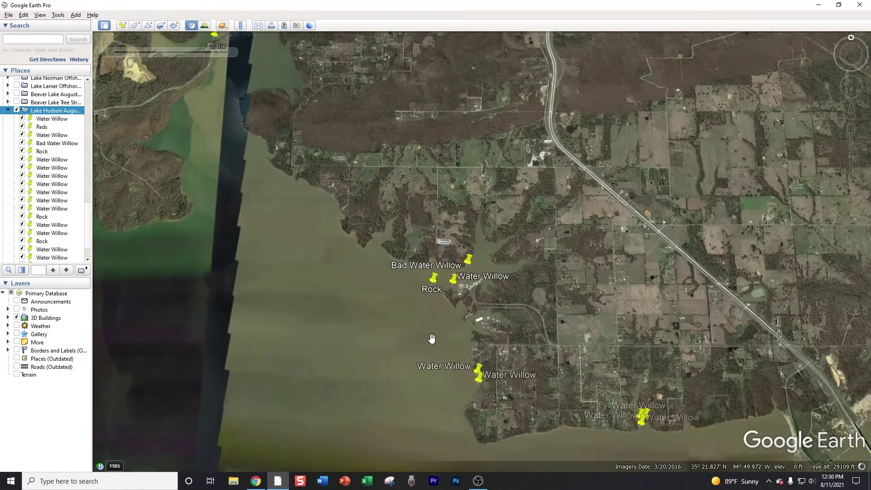
scroll(431, 339, "down", 5)
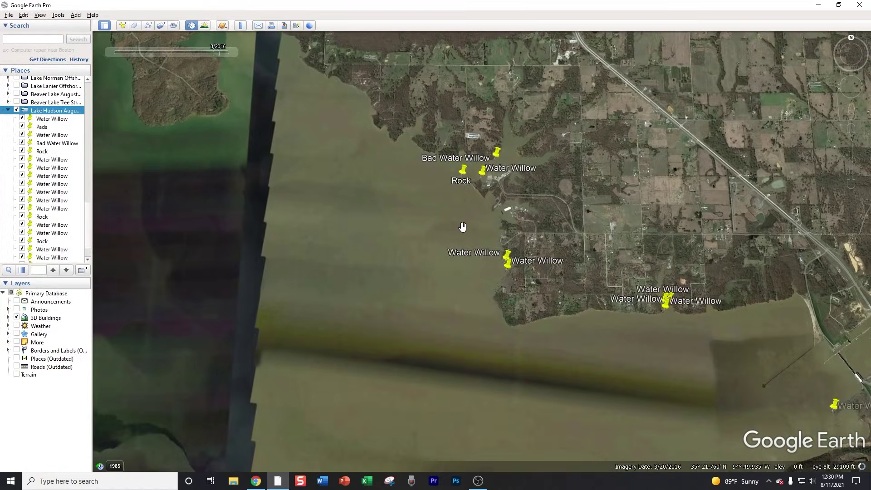
scroll(494, 237, "up", 5)
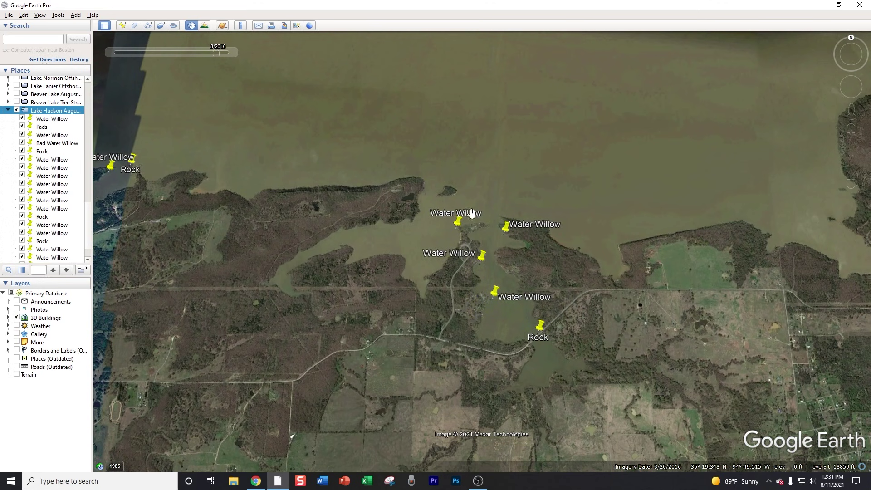
scroll(465, 192, "up", 3)
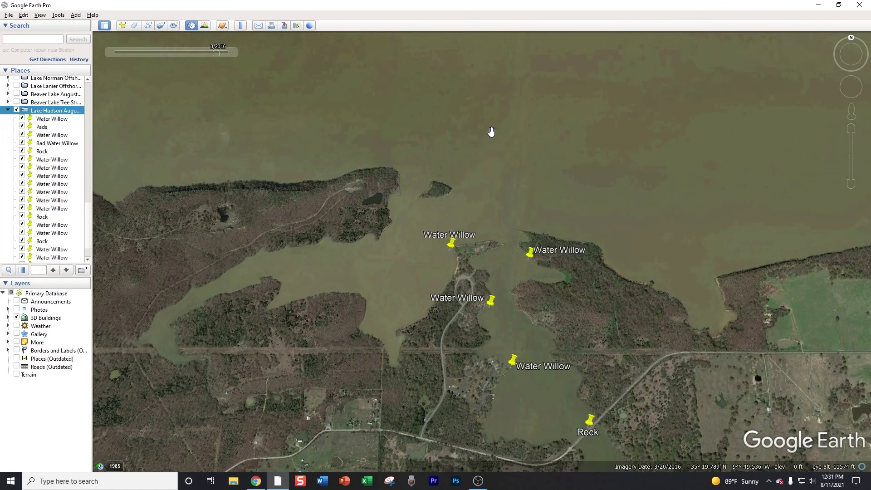
left_click_drag(509, 311, 479, 265)
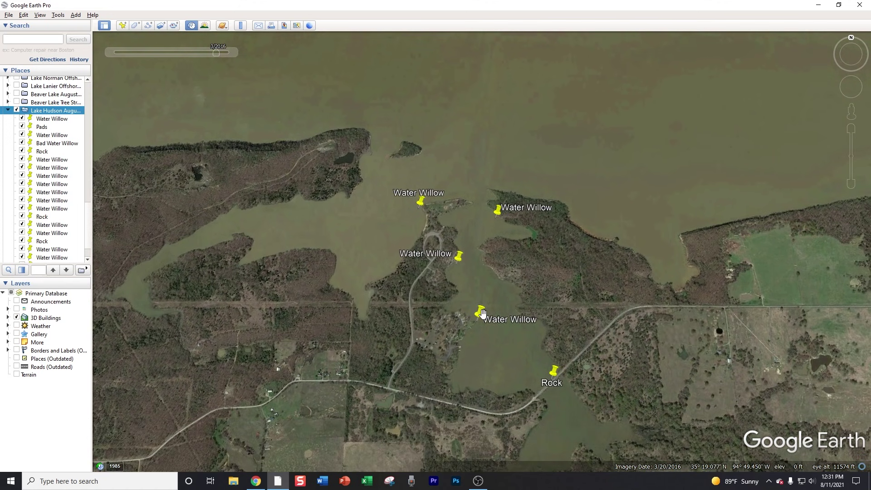
scroll(481, 312, "up", 3)
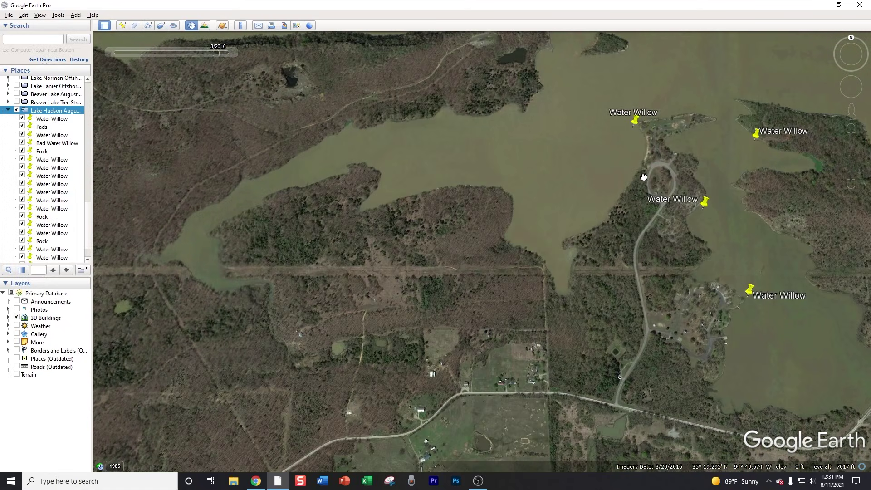
left_click_drag(394, 205, 644, 177)
scroll(508, 160, "down", 3)
left_click_drag(522, 144, 391, 200)
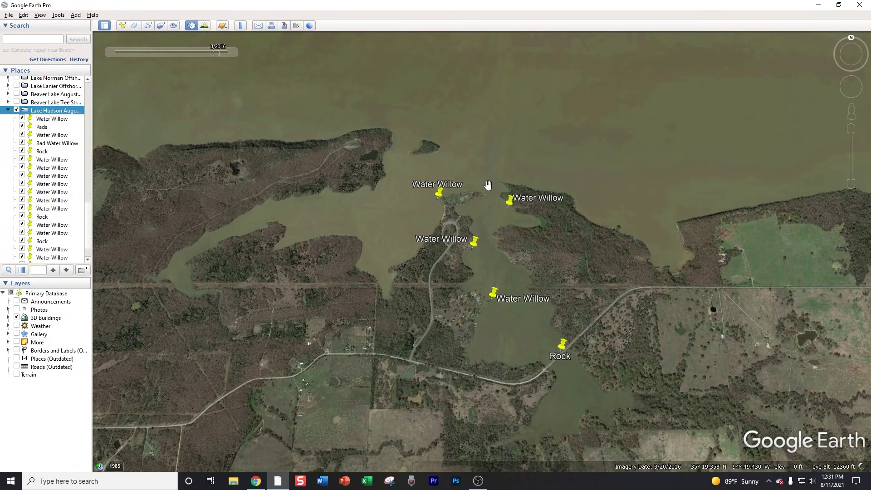
Compare the spread of placemarks on the reservoir's northern and southern shores.
scroll(485, 197, "down", 5)
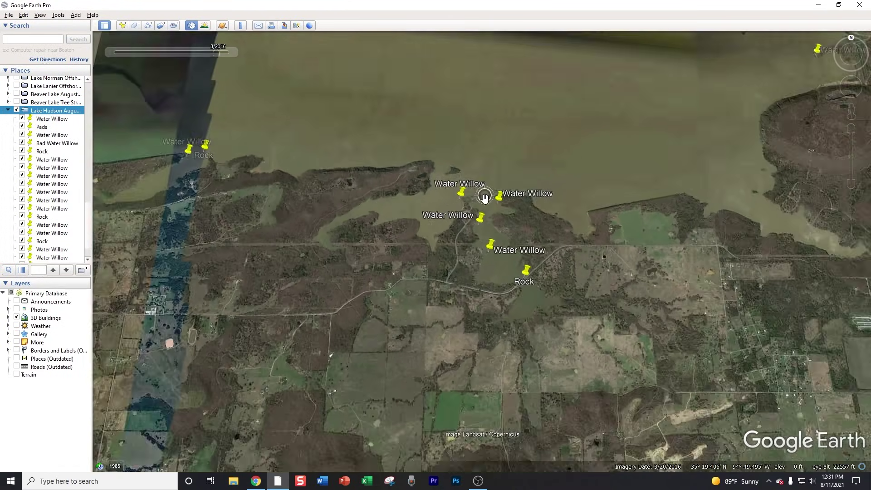
scroll(528, 297, "down", 2)
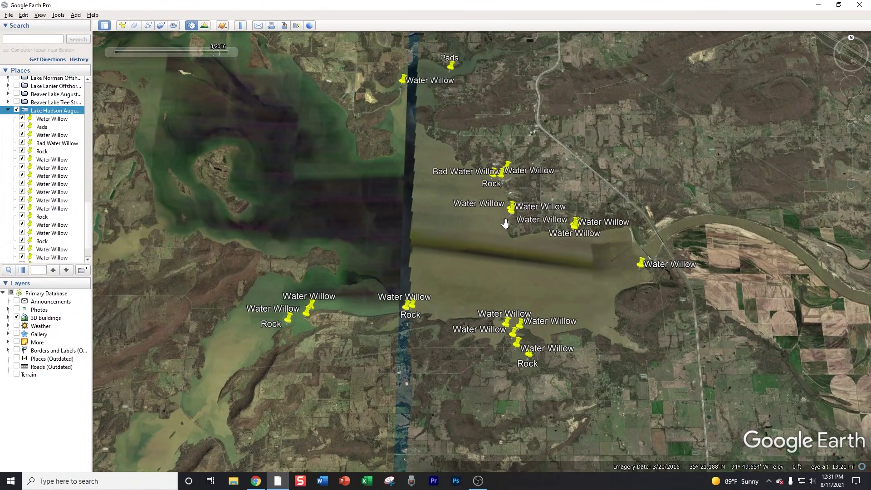
scroll(496, 180, "up", 2)
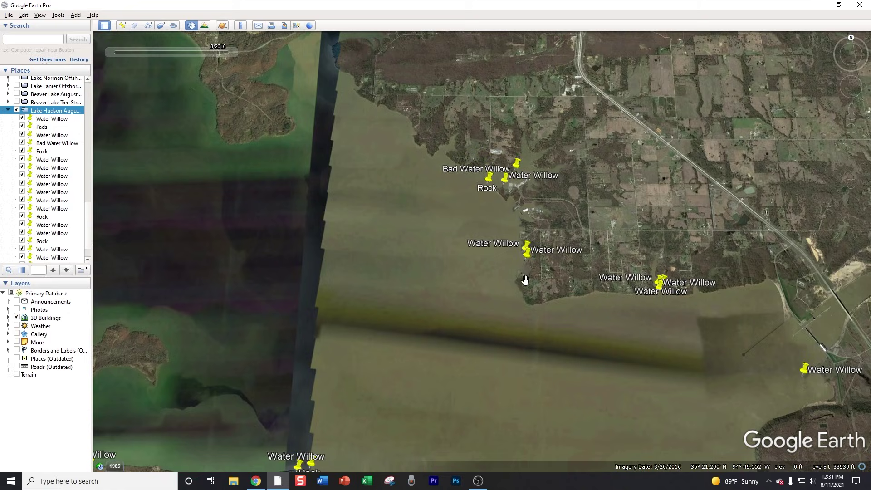
left_click_drag(514, 227, 521, 181)
scroll(369, 287, "up", 4)
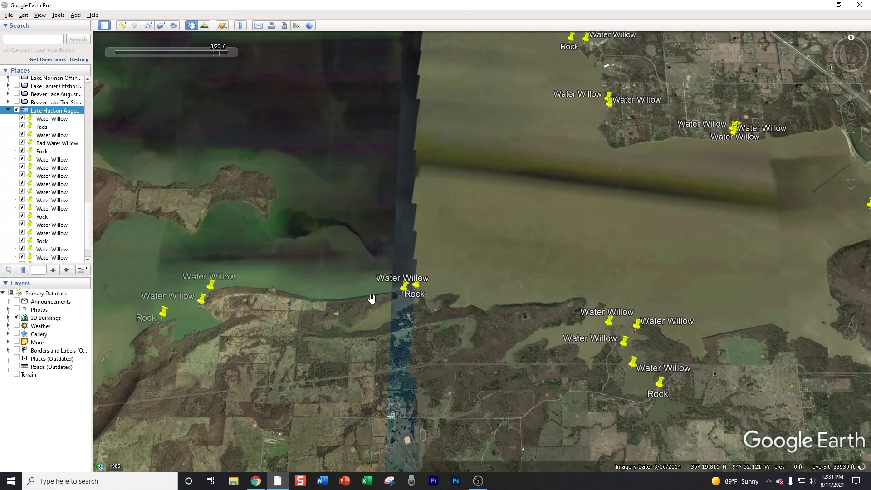
Change the imagery date to February 2017 and inspect the southern shore's Rock placemark off the L-shaped jetty.
scroll(441, 301, "up", 5)
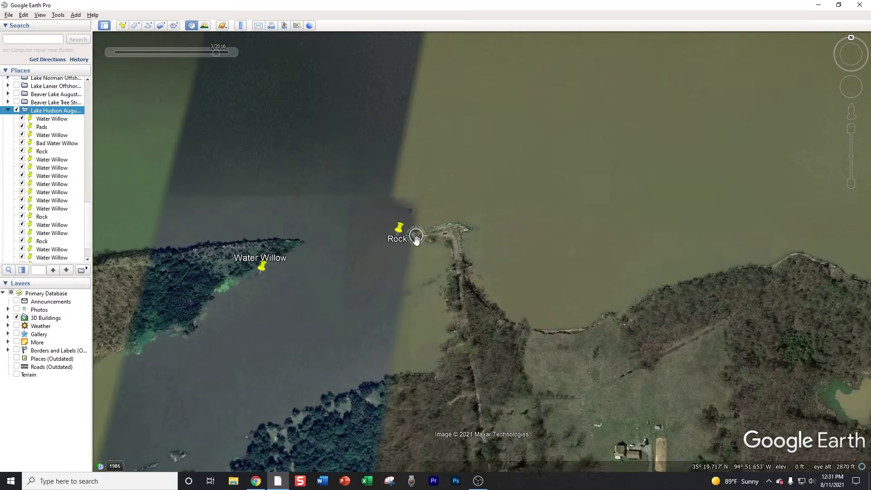
left_click(234, 53)
scroll(403, 243, "up", 3)
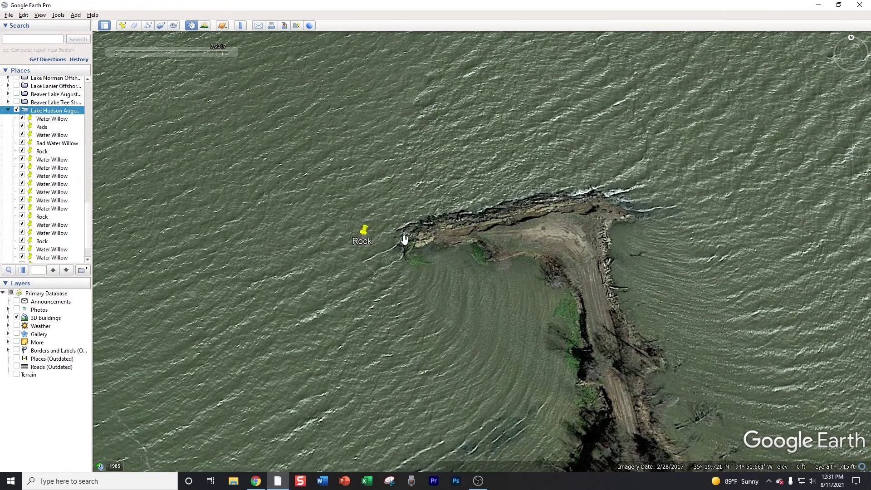
scroll(399, 245, "down", 2)
scroll(399, 247, "down", 2)
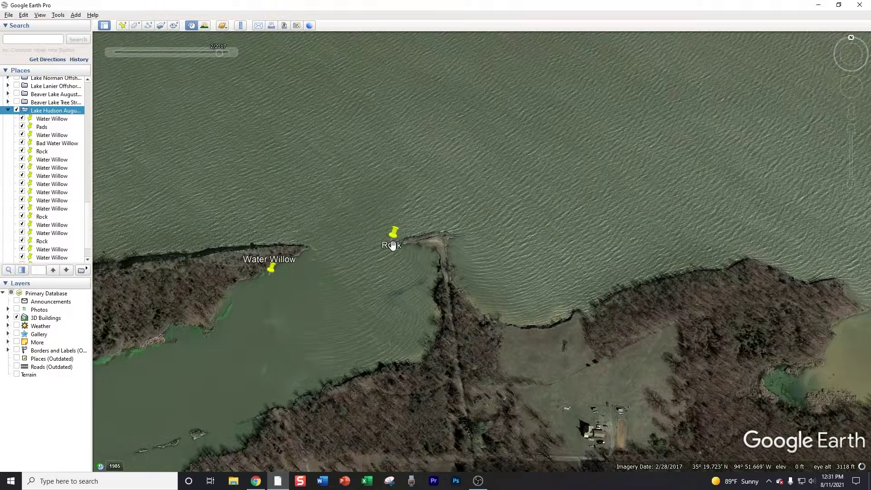
Switch to Navionics ChartViewer and examine the depth contours around the jetty on the southern shore north of McCann Mountain.
left_click(256, 482)
scroll(309, 299, "up", 4)
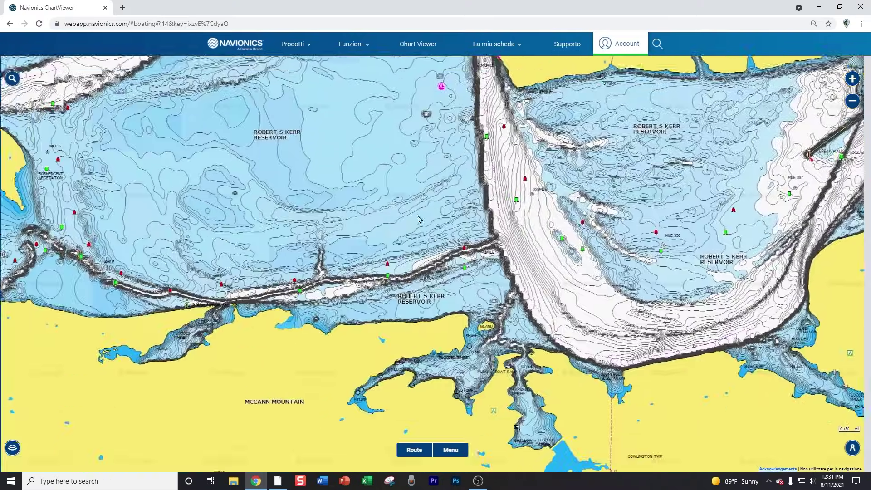
left_click_drag(419, 220, 345, 78)
scroll(344, 211, "up", 4)
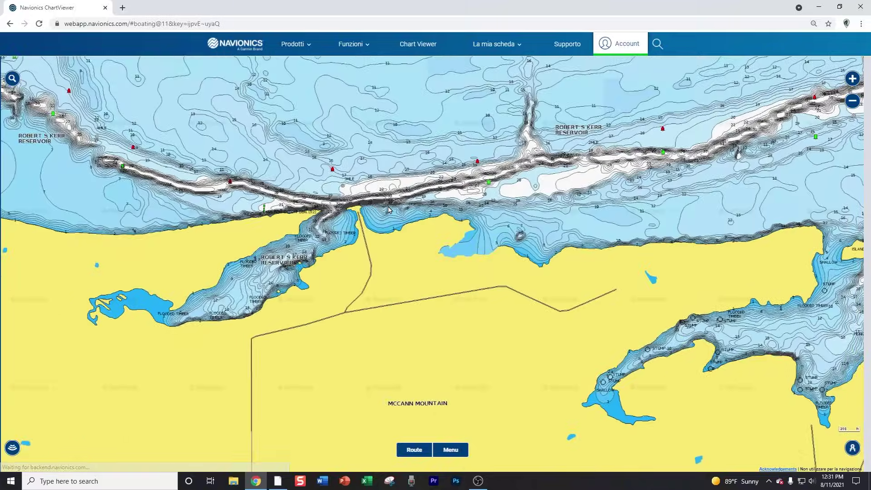
scroll(344, 211, "up", 1)
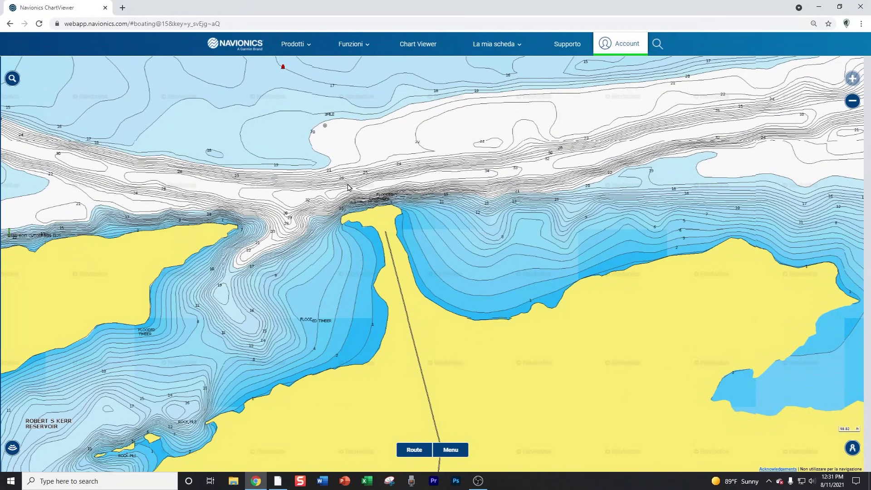
left_click_drag(343, 223, 465, 207)
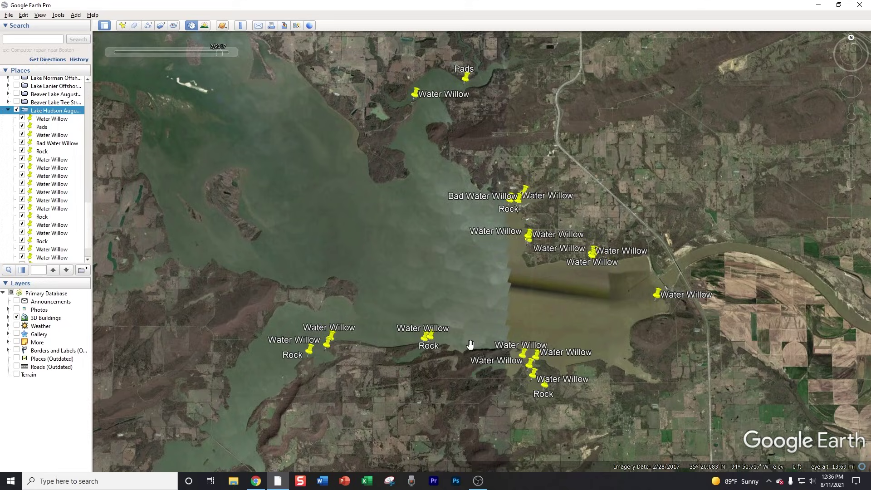
Return to Google Earth Pro and review the southern creek's placemarks and their position within the whole reservoir.
scroll(469, 334, "up", 4)
scroll(546, 313, "up", 4)
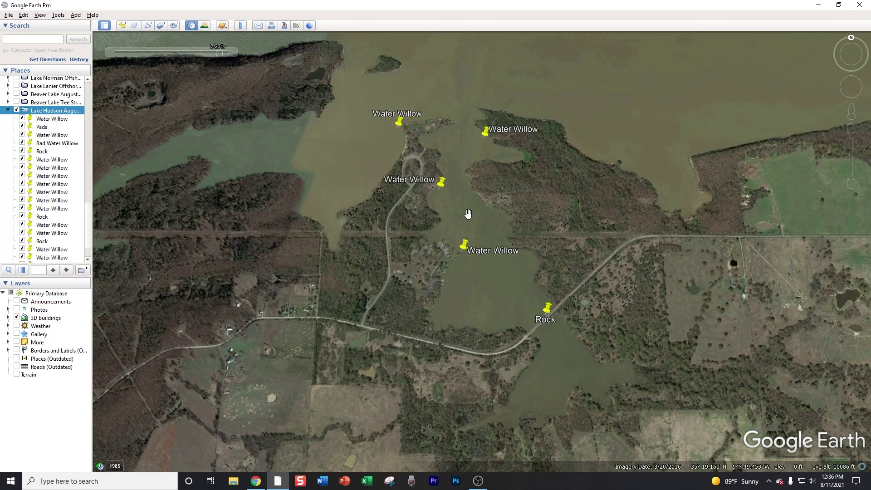
scroll(472, 220, "down", 5)
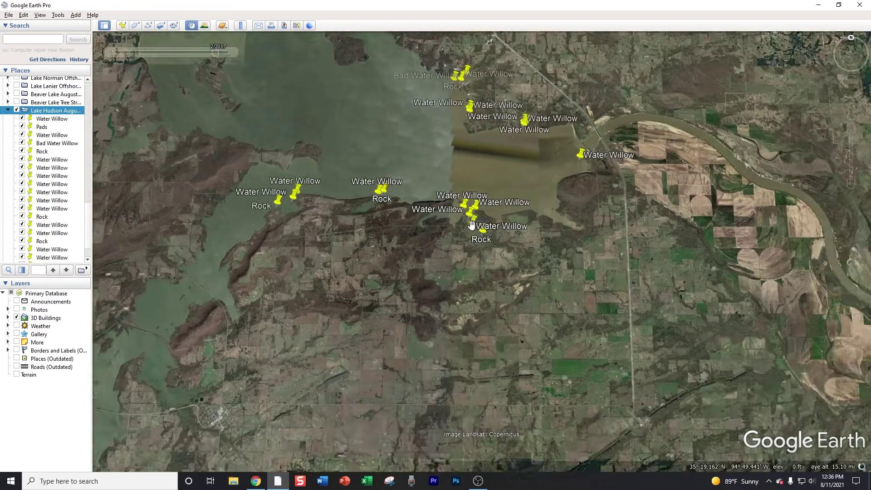
left_click_drag(471, 223, 489, 288)
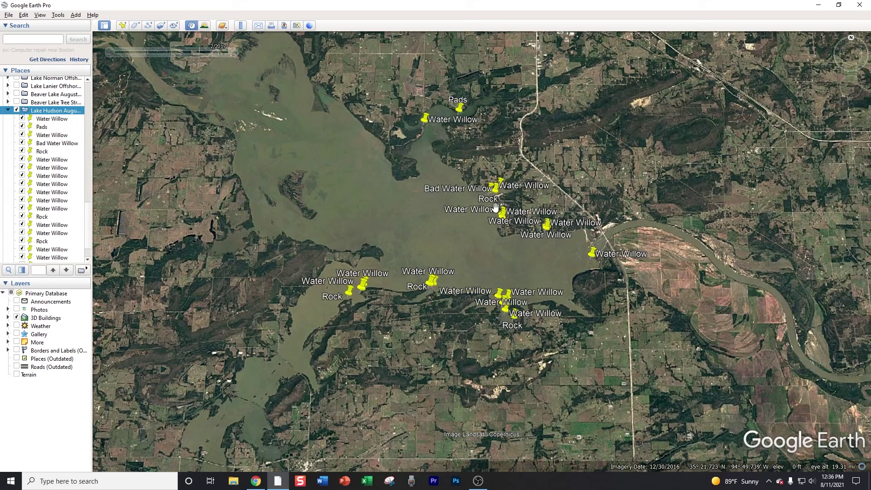
Revisit the northern shore's Rock placemark near the terminal and its neighbouring water willow spots.
scroll(497, 198, "up", 3)
scroll(477, 203, "up", 2)
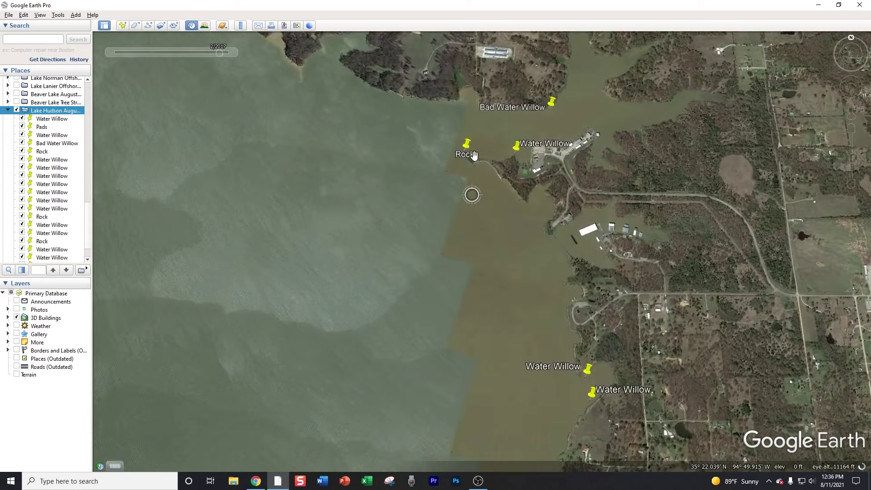
scroll(464, 153, "up", 1)
scroll(463, 286, "down", 2)
left_click_drag(463, 286, 515, 221)
Inspect the riprap along the road causeway at the southern creek's Rock placemark.
scroll(516, 222, "up", 1)
scroll(537, 255, "up", 5)
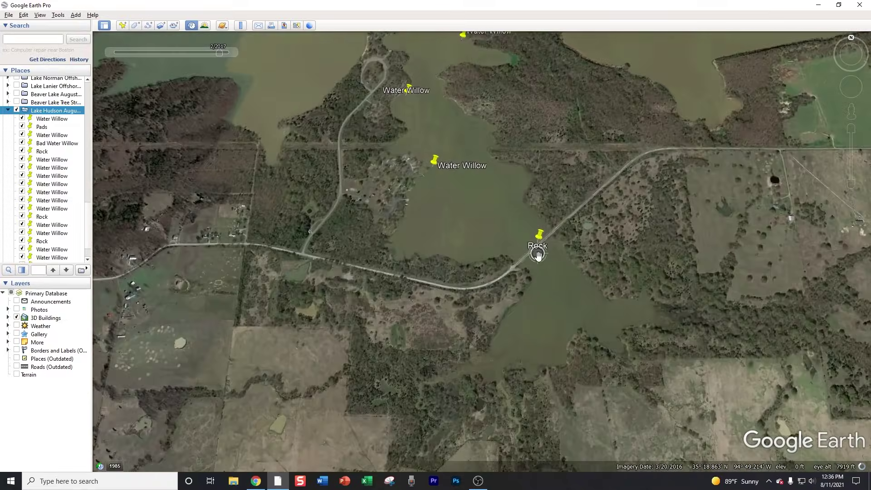
scroll(537, 255, "up", 2)
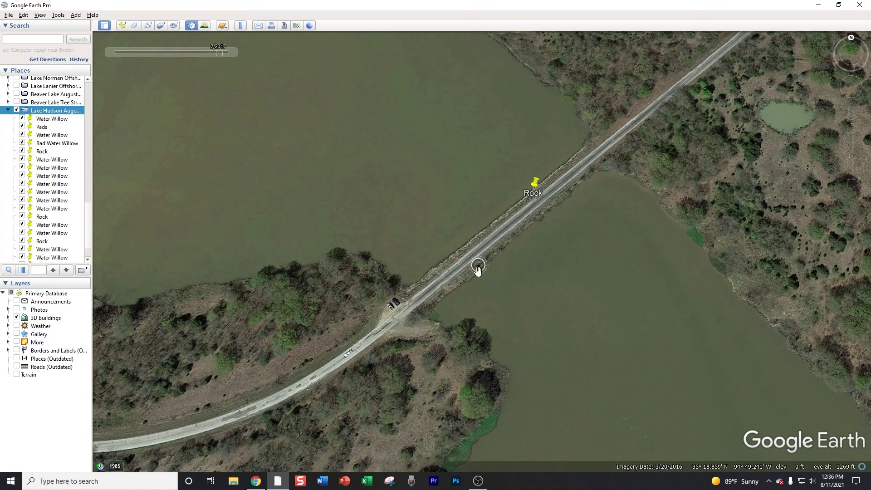
scroll(479, 271, "up", 3)
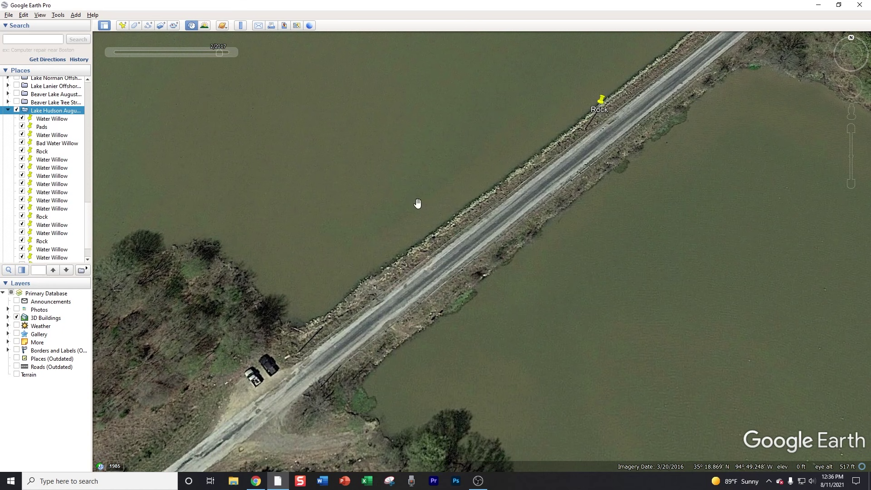
scroll(475, 263, "down", 2)
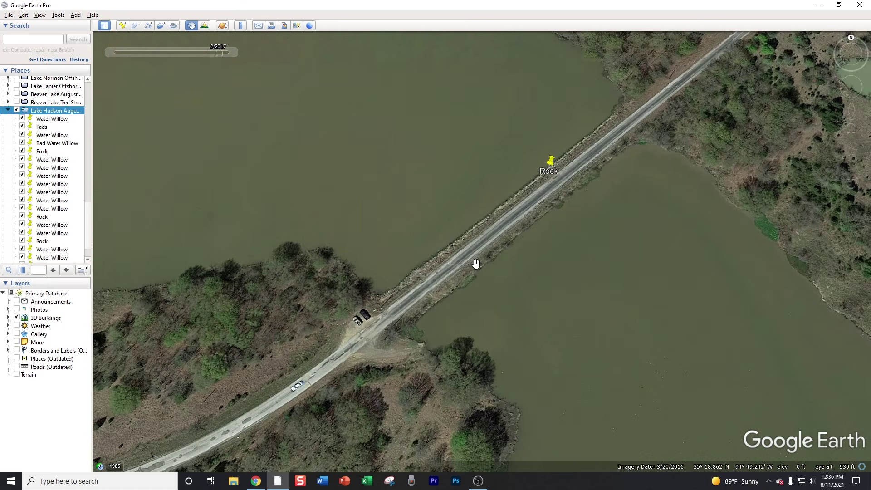
scroll(476, 262, "down", 2)
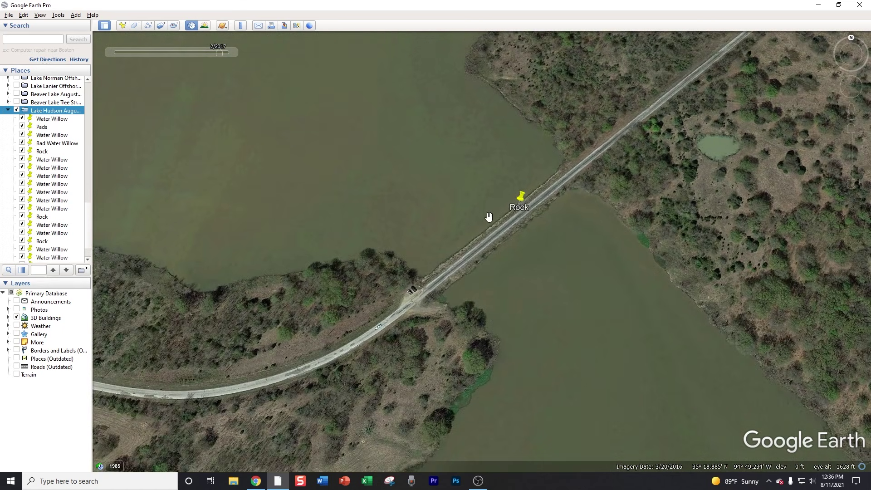
Locate the westernmost Rock placemark off the wooded point across from the Water Willow placemark in the February 2017 imagery.
scroll(488, 218, "down", 3)
scroll(484, 218, "down", 2)
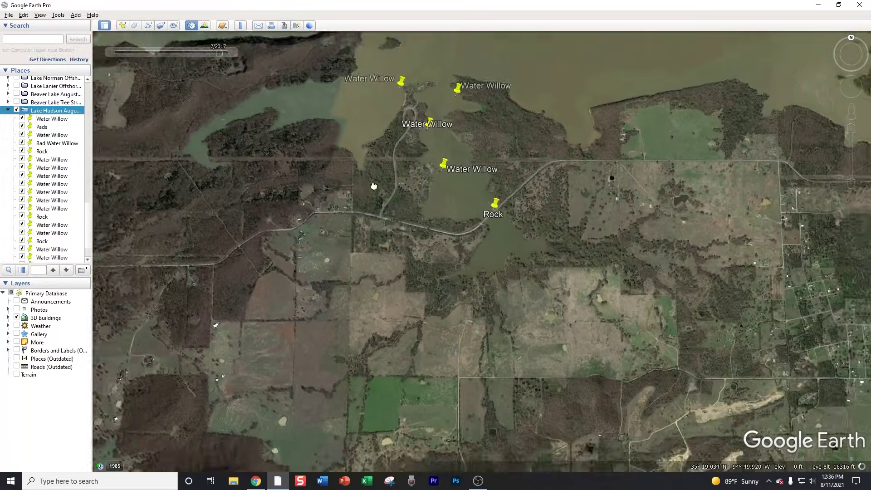
left_click_drag(333, 204, 699, 224)
scroll(290, 203, "up", 4)
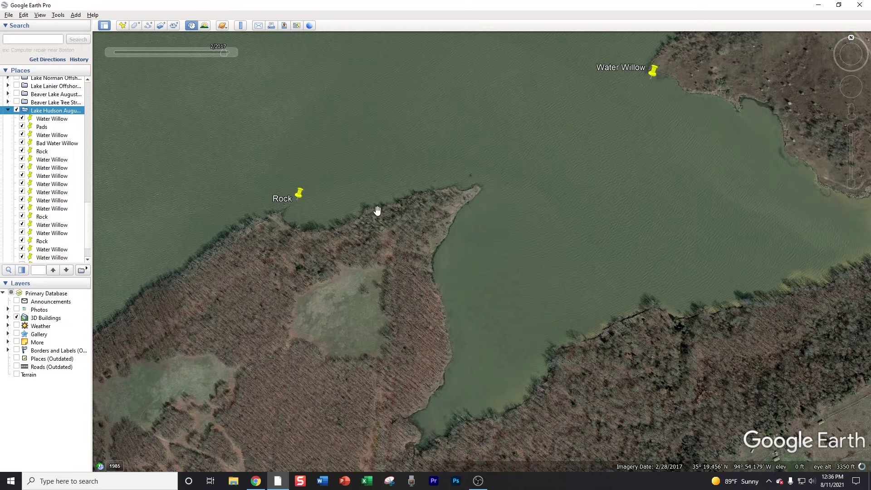
Survey the northern and southern shore placemarks together across the whole reservoir.
scroll(377, 209, "down", 2)
scroll(376, 210, "down", 5)
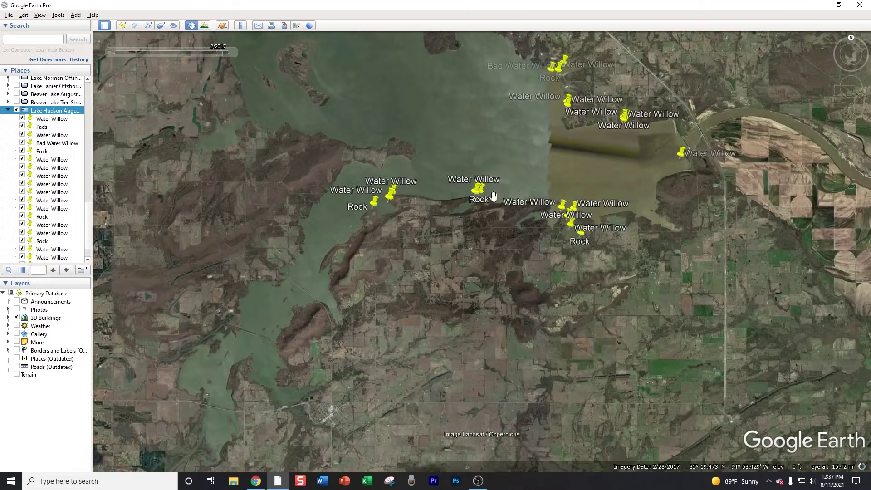
left_click_drag(494, 196, 430, 273)
left_click_drag(460, 226, 457, 241)
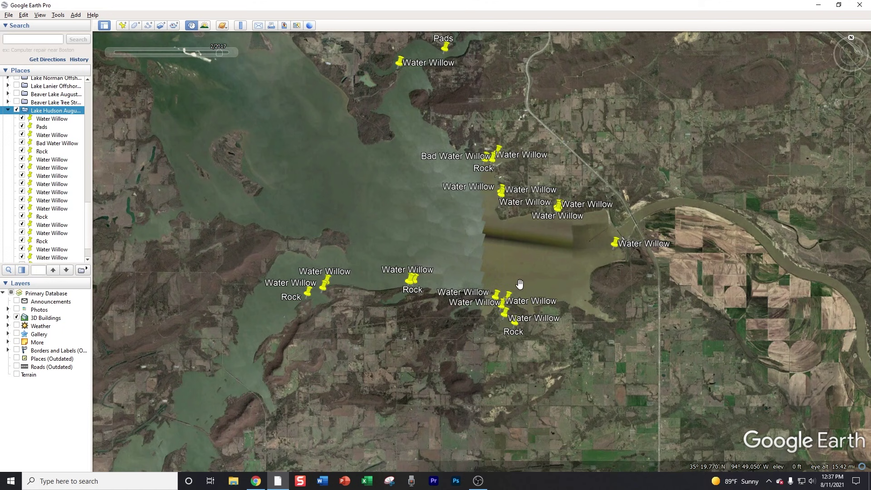
left_click_drag(510, 269, 526, 293)
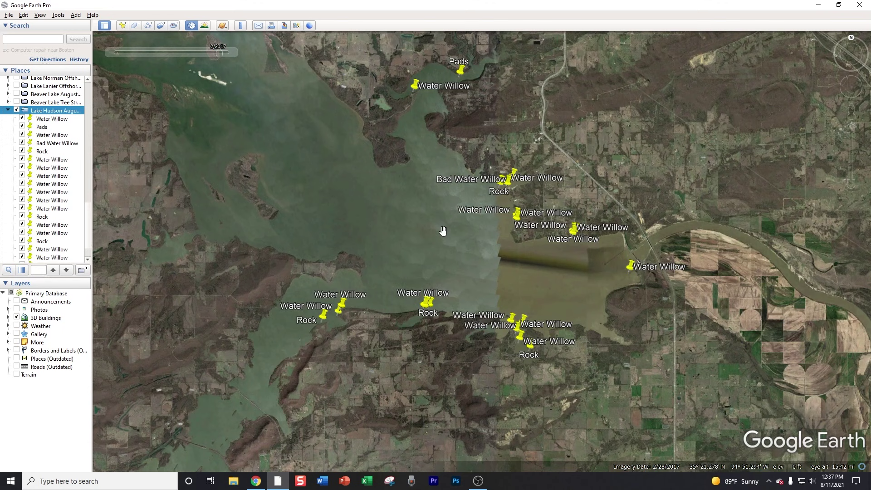
left_click_drag(475, 248, 488, 268)
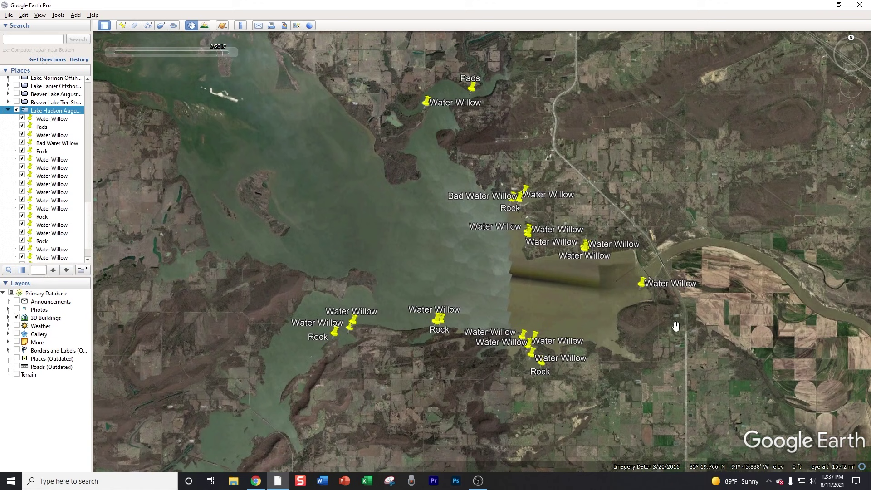
Inspect the paired Water Willow placemarks in the small cove south of the terminal, then return to the reservoir overview.
scroll(530, 265, "up", 5)
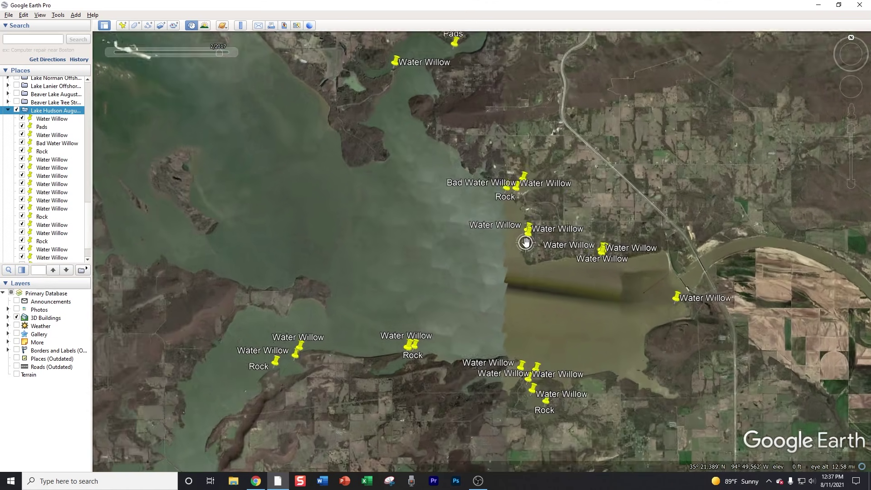
scroll(521, 228, "up", 5)
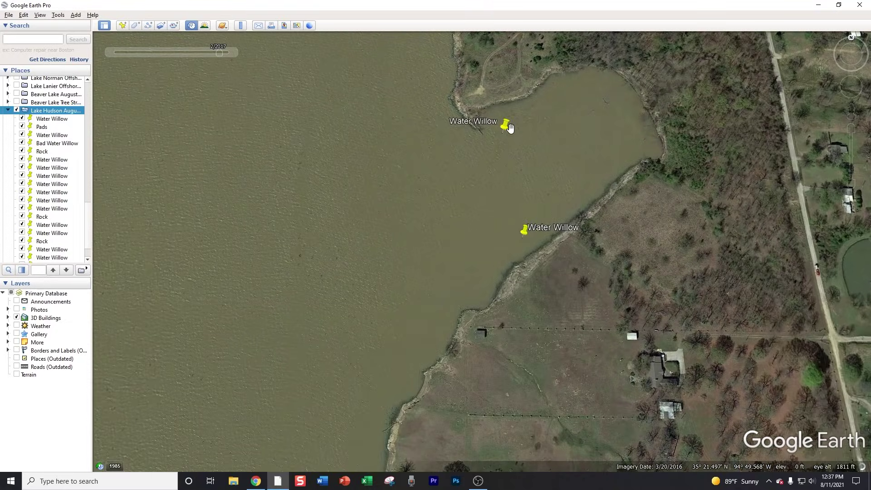
scroll(518, 263, "down", 5)
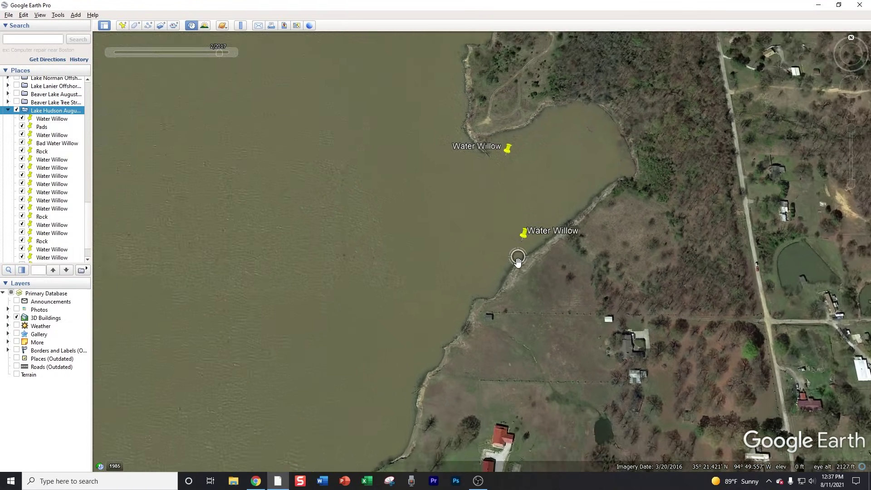
scroll(517, 262, "down", 5)
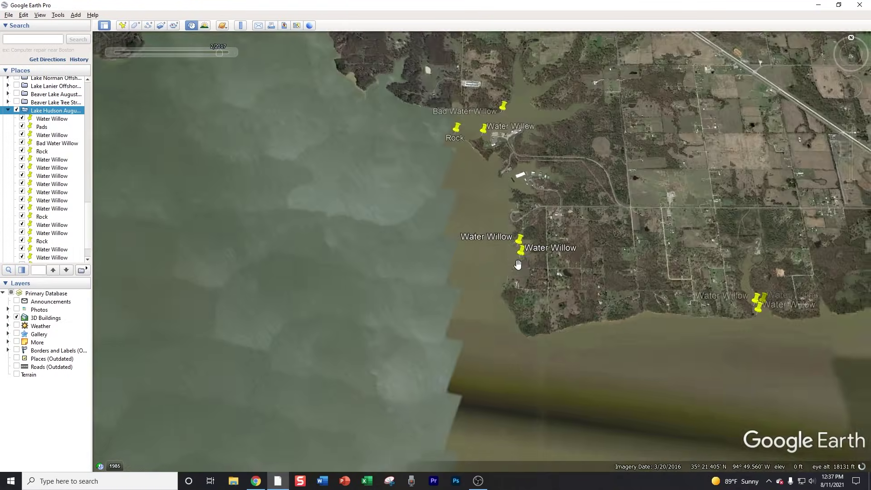
scroll(518, 263, "down", 3)
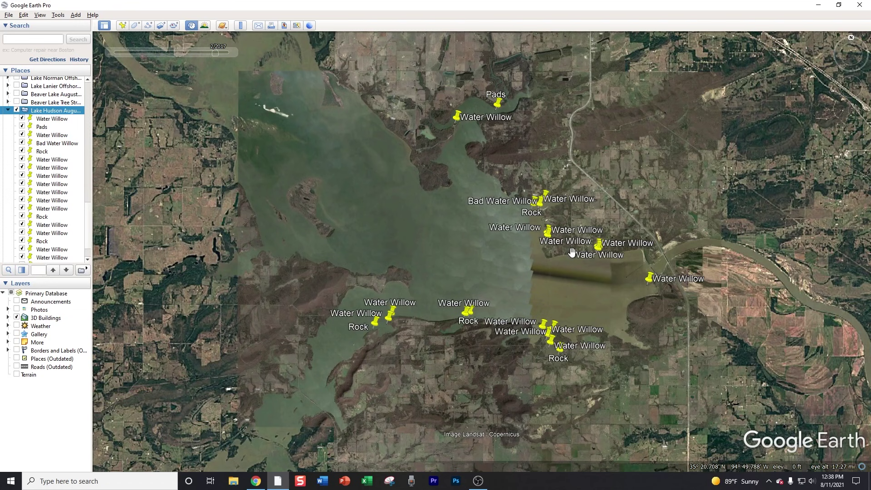
Compare September 2015 and March 2016 imagery at the Water Willow placemark off the southern creek's campground point.
scroll(555, 337, "up", 3)
scroll(555, 338, "up", 5)
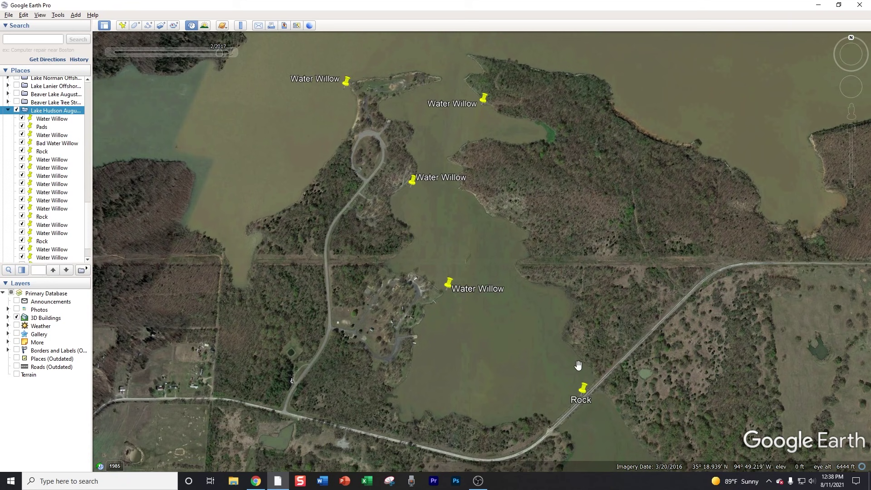
scroll(443, 305, "up", 3)
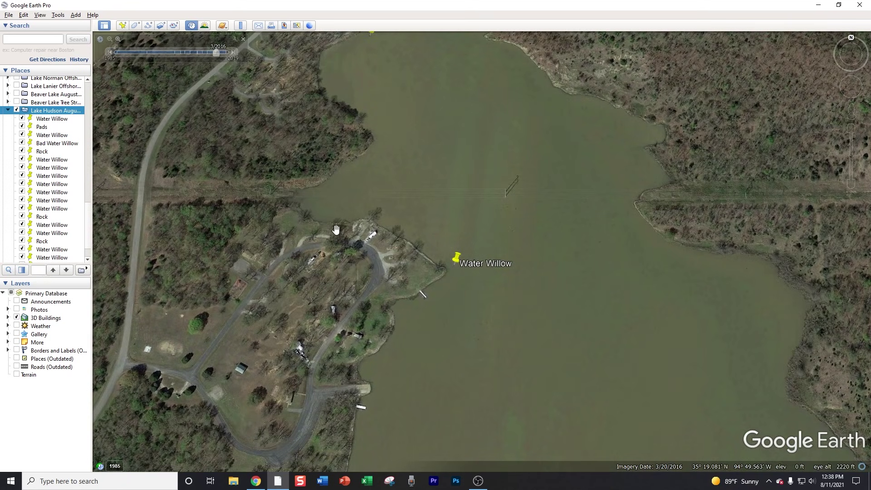
mouse_move(118, 56)
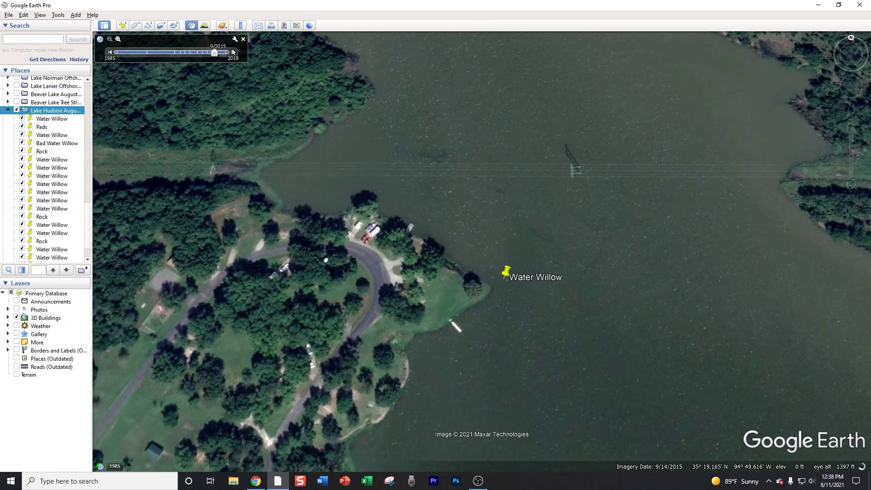
left_click(232, 51)
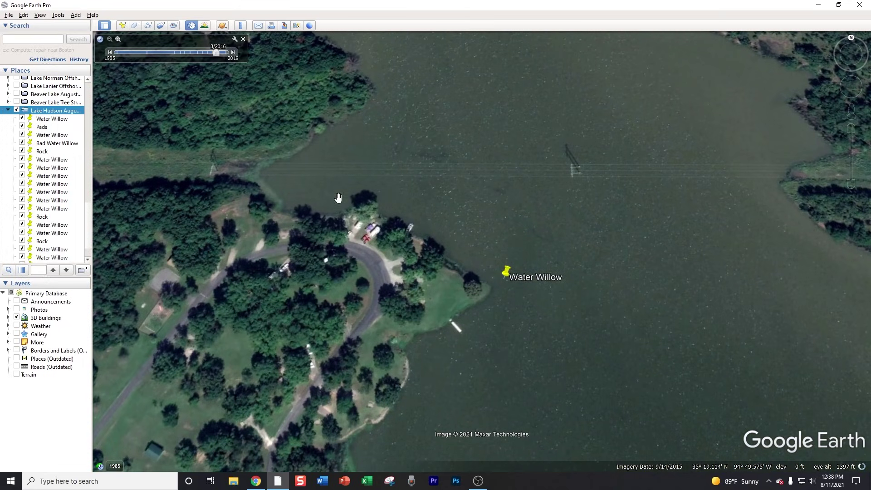
Examine the rocky bank and dock along the campground shoreline south of the Water Willow placemark in the March 2016 imagery.
left_click_drag(466, 320, 482, 221)
scroll(482, 222, "up", 4)
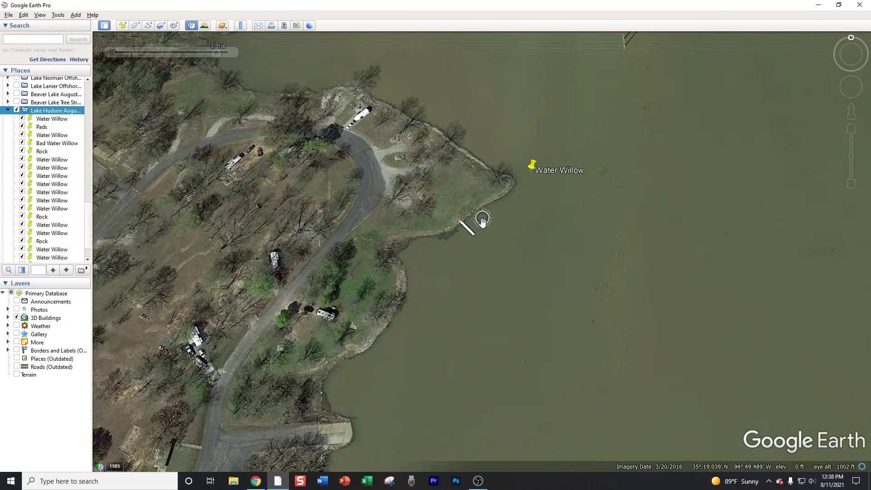
scroll(430, 276, "up", 3)
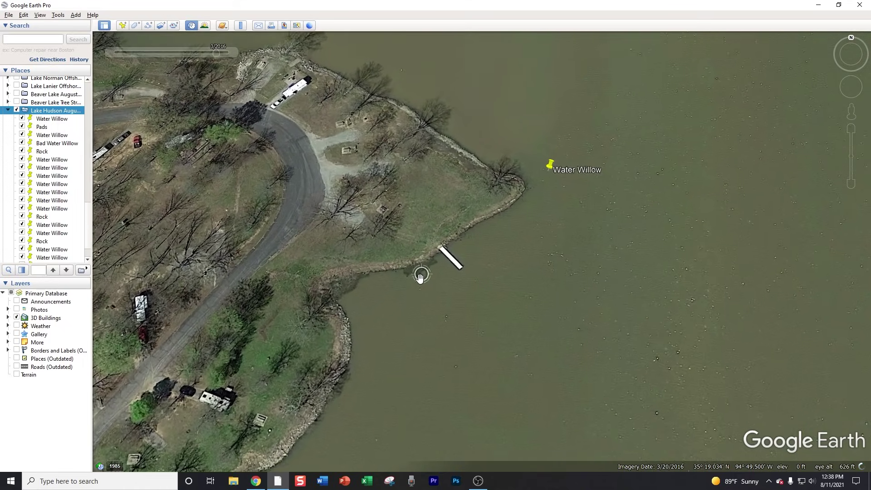
left_click_drag(552, 204, 579, 141)
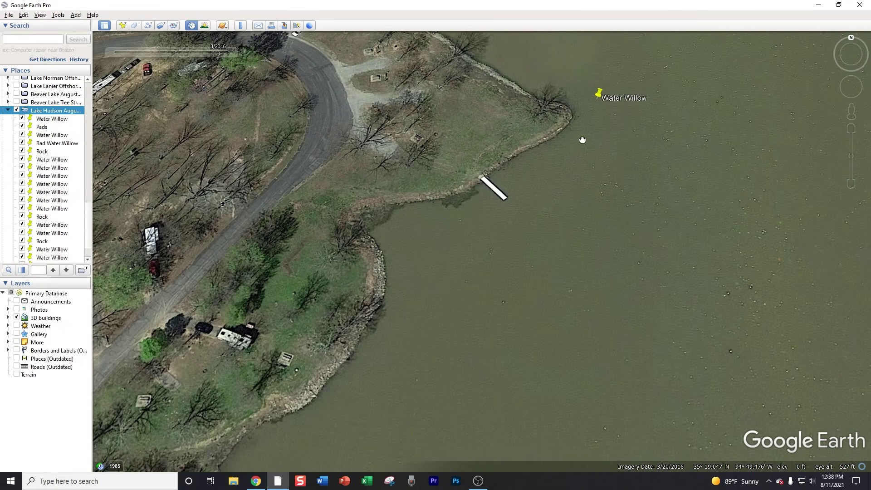
left_click_drag(453, 239, 455, 200)
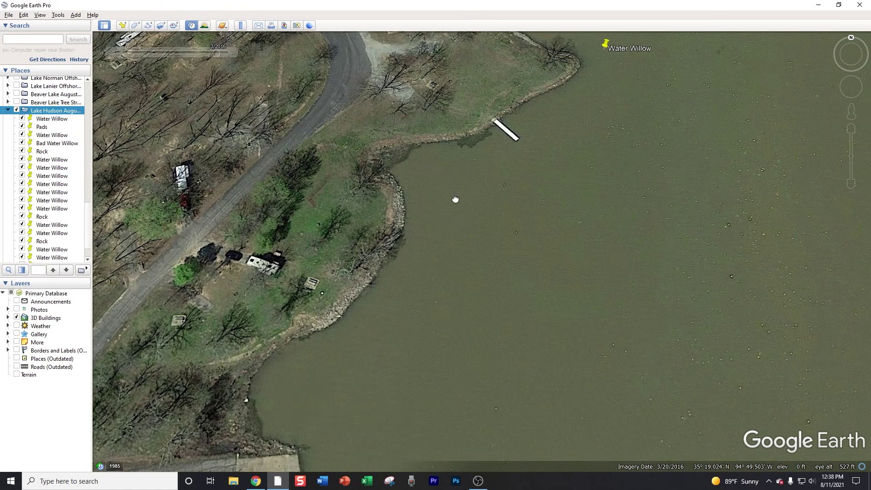
scroll(398, 253, "up", 1)
left_click_drag(548, 127, 555, 147)
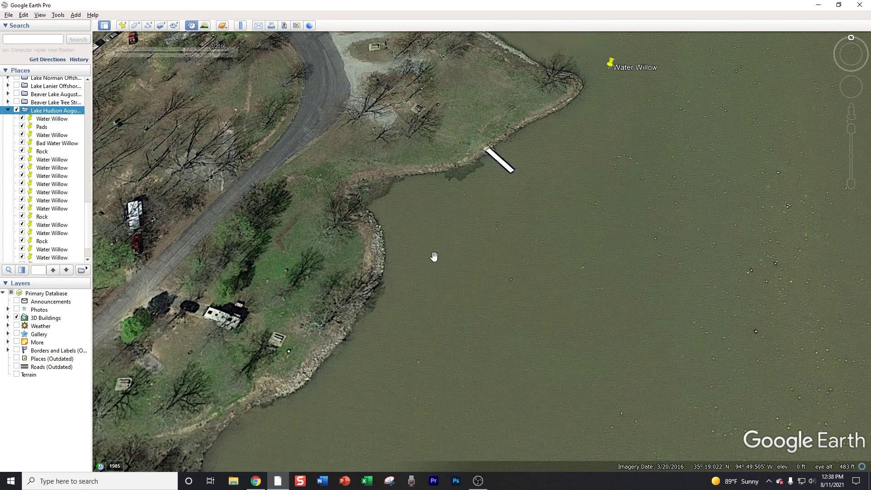
Return from the southern creek to the reservoir overview and review its placemarks up to the northern Pads spot.
scroll(428, 264, "down", 5)
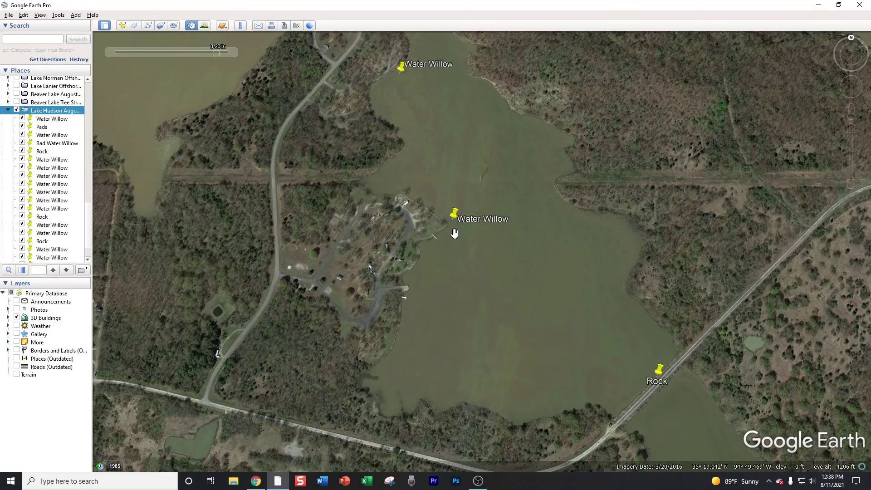
scroll(455, 234, "down", 3)
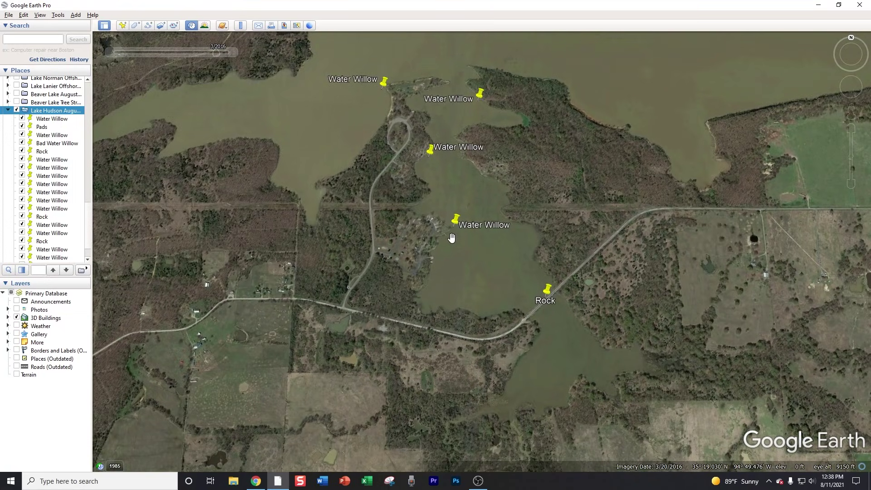
scroll(452, 238, "down", 5)
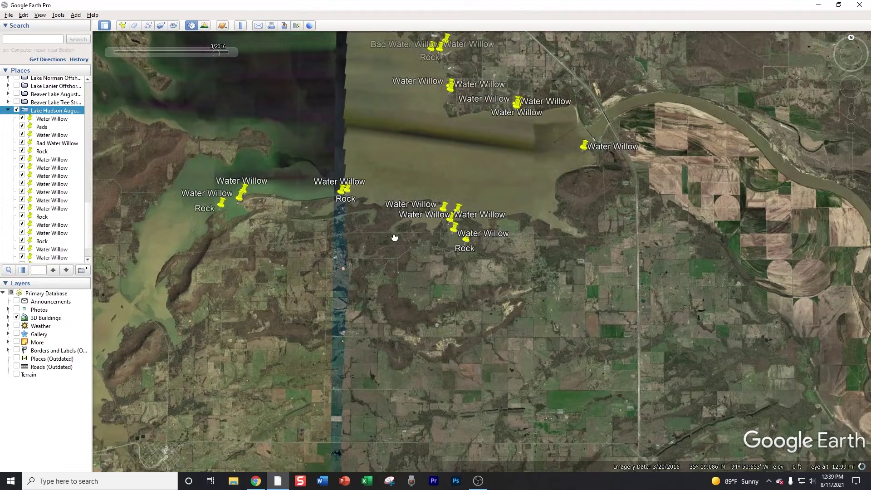
left_click_drag(395, 235, 420, 325)
scroll(424, 318, "down", 2)
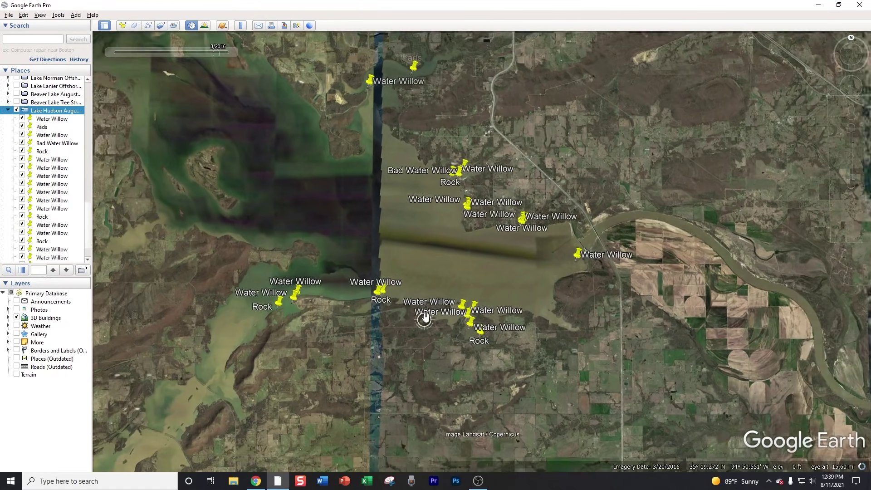
left_click_drag(437, 295, 466, 280)
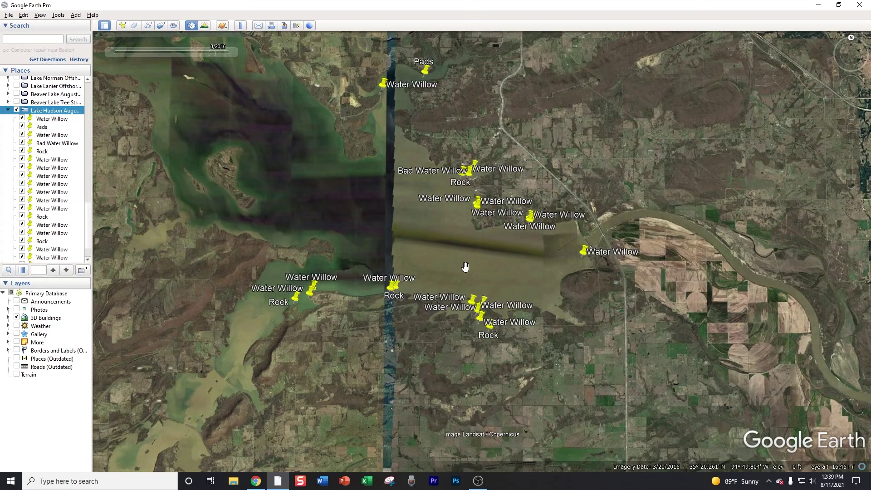
left_click_drag(465, 267, 550, 298)
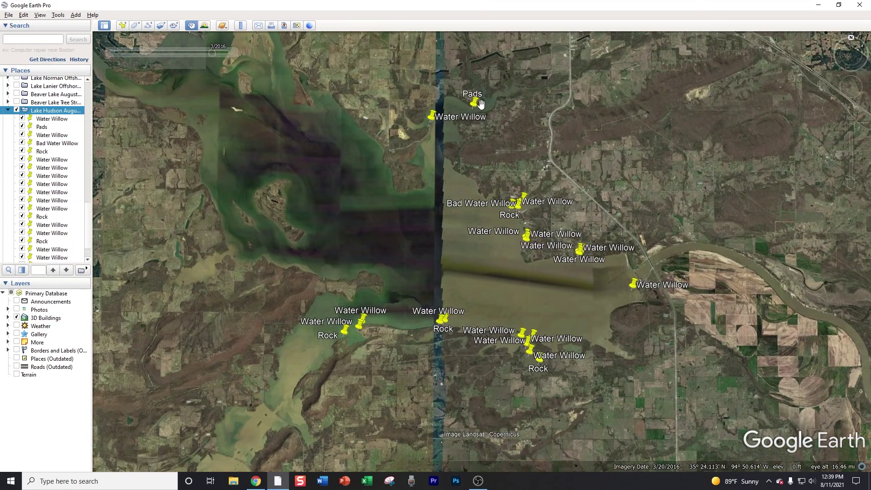
Locate the Pads placemark in the northern creek and show the June 2019 imagery there.
double_click(473, 111)
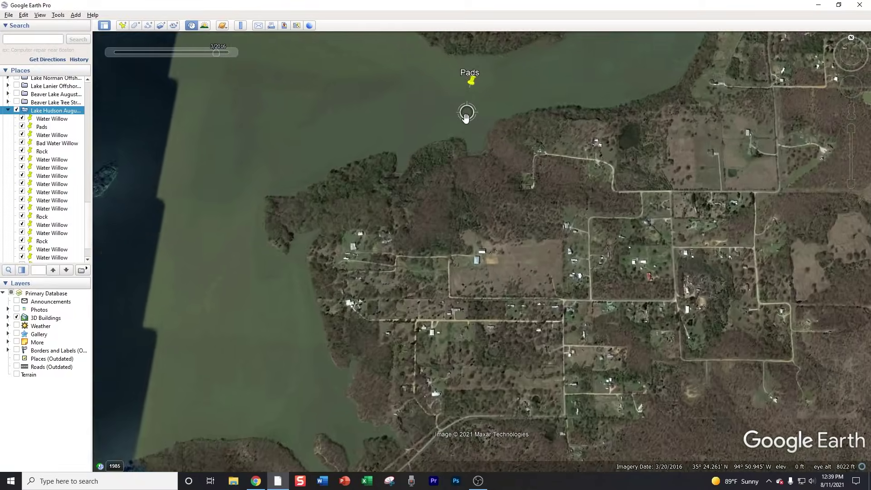
left_click_drag(464, 137, 464, 168)
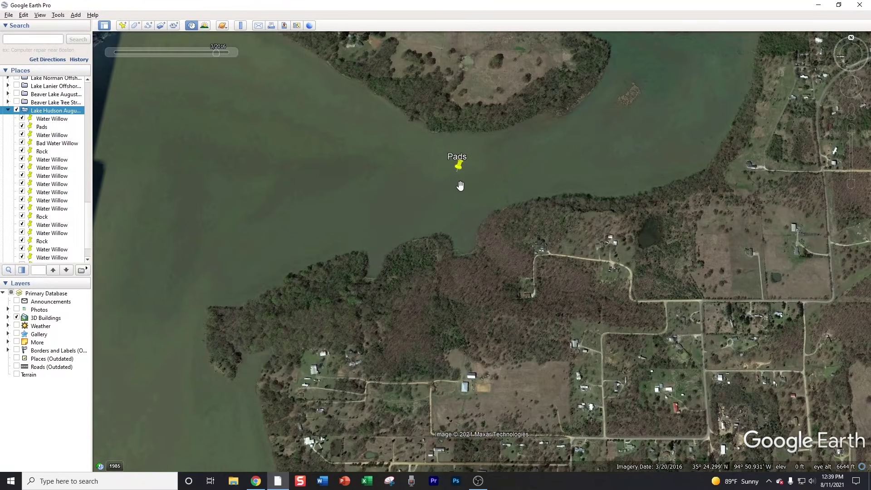
scroll(459, 184, "up", 3)
mouse_move(213, 63)
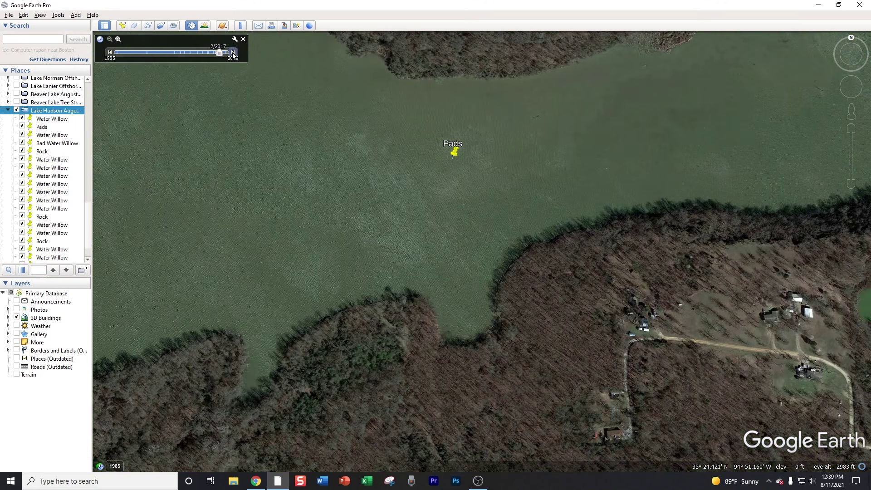
left_click(233, 52)
left_click(233, 52)
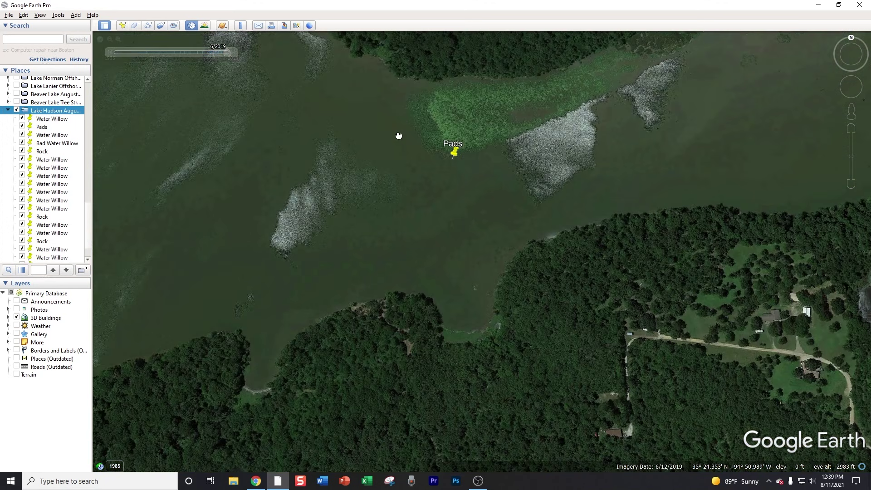
Examine the green pad field beside the Pads placemark and its position relative to the creek mouth's Water Willow placemark.
left_click_drag(399, 136, 388, 225)
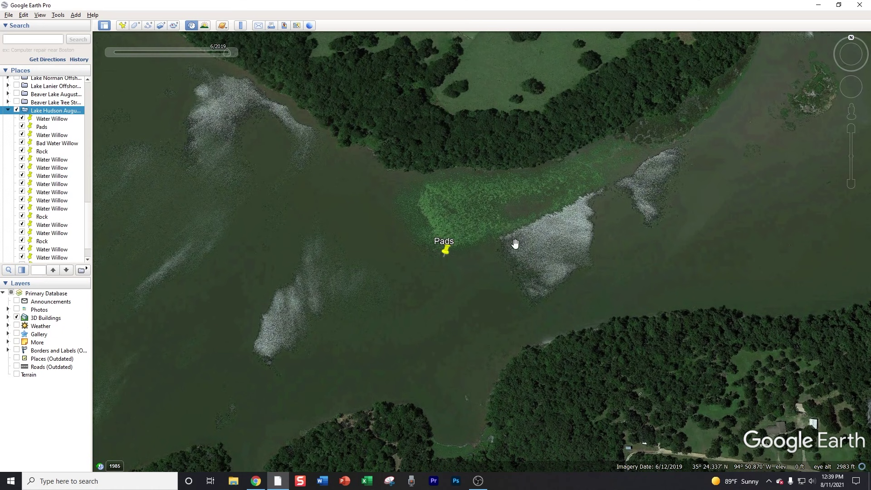
scroll(444, 276, "up", 3)
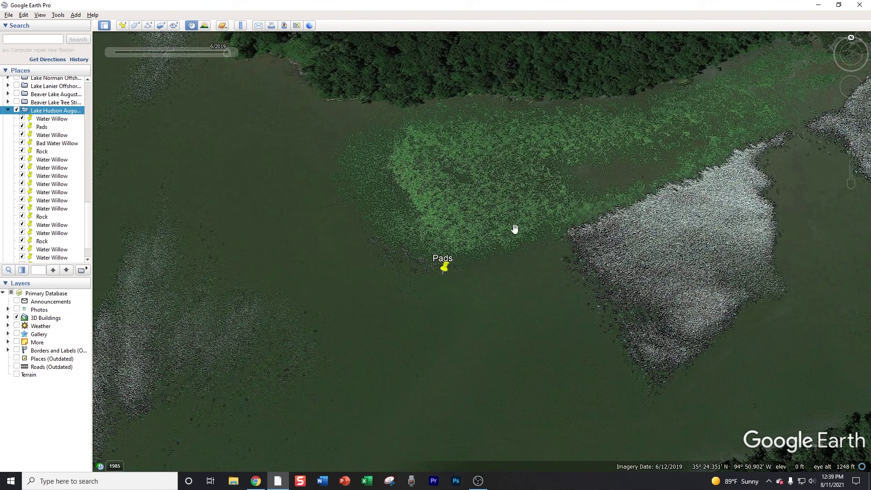
scroll(511, 222, "down", 3)
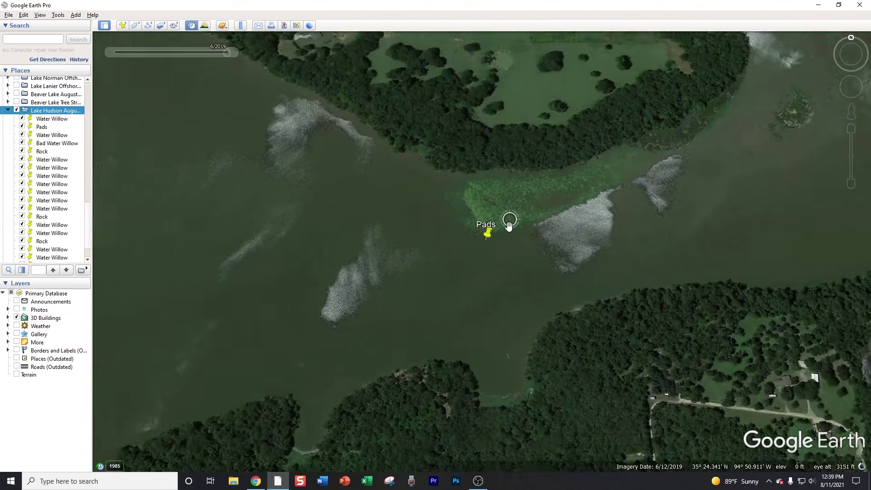
scroll(510, 224, "down", 5)
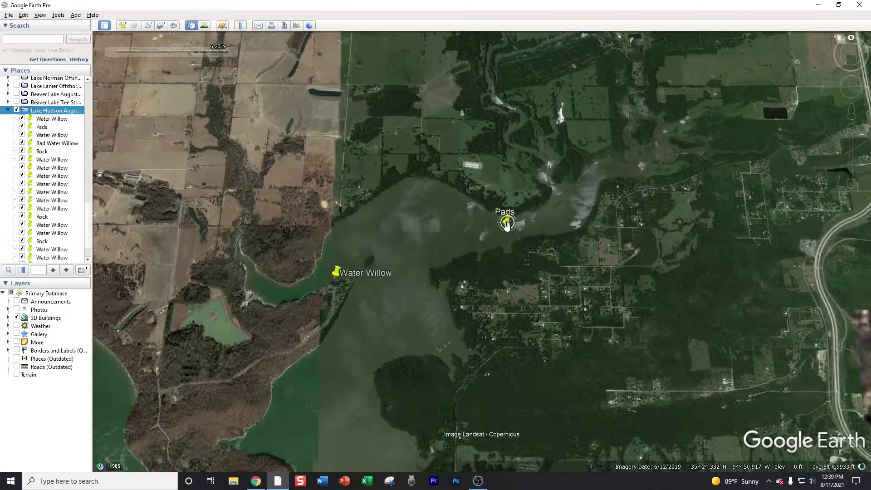
scroll(507, 224, "down", 1)
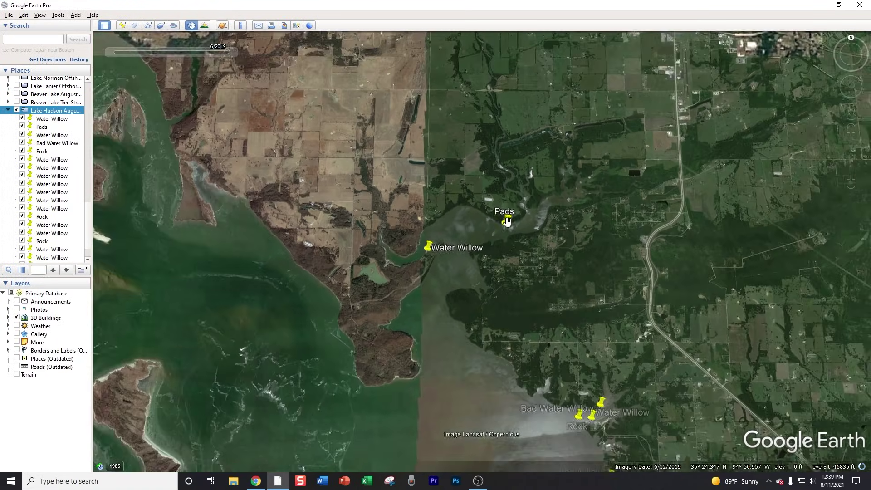
Explore the northern creek's upper channels and vegetated banks upstream of the Pads placemark in the June 2019 imagery.
scroll(547, 191, "up", 2)
scroll(589, 181, "up", 4)
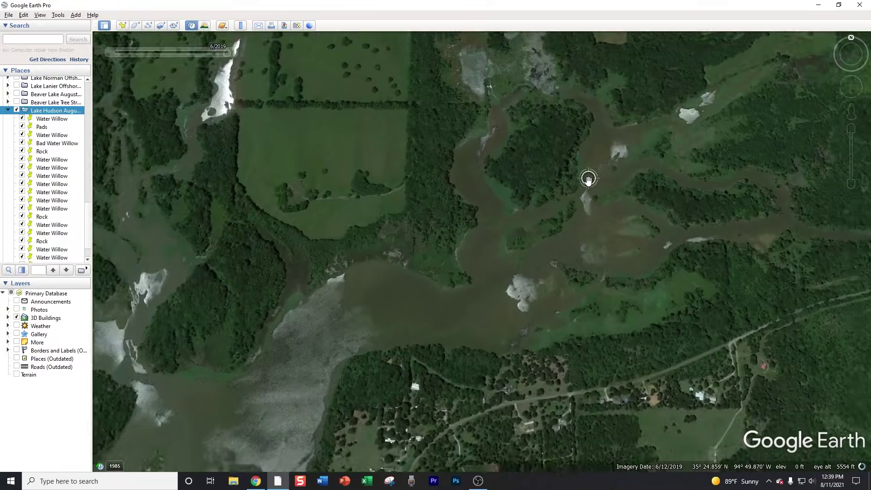
scroll(523, 216, "down", 2)
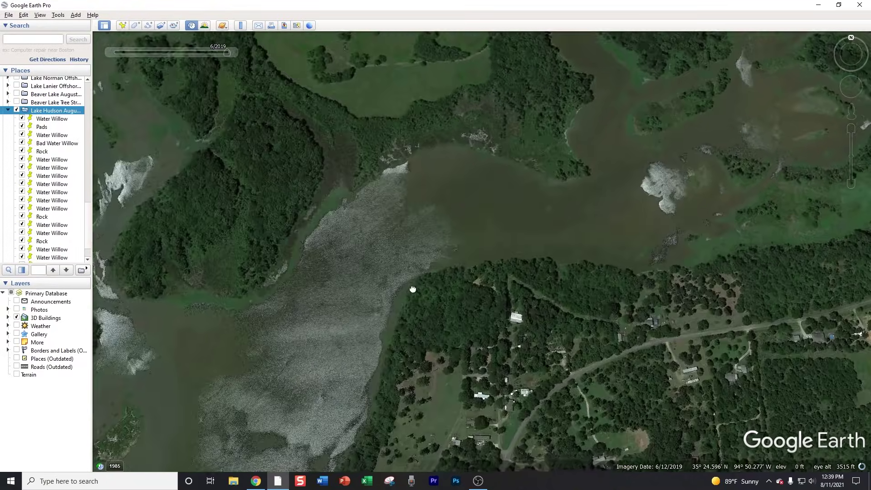
Return to the Pads placemark, then switch to Navionics ChartViewer and examine the northern creek's depth contours and flooded timber upstream.
left_click_drag(412, 287, 704, 123)
scroll(497, 214, "up", 2)
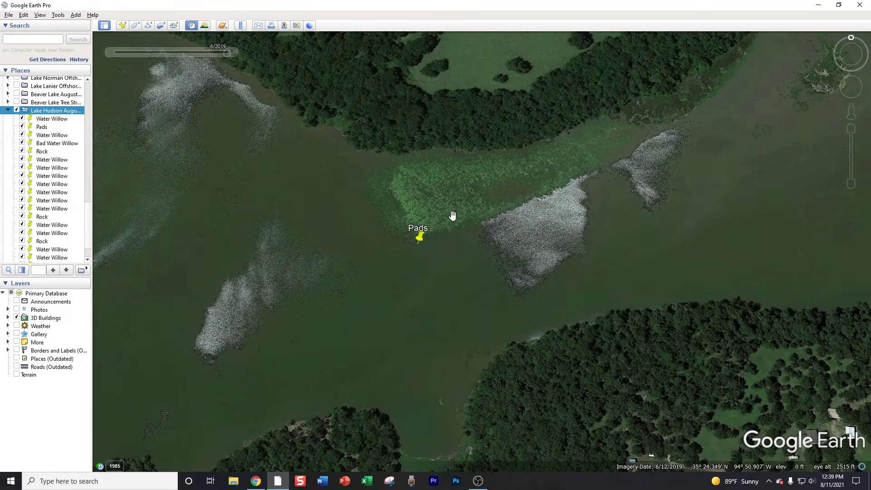
left_click(256, 481)
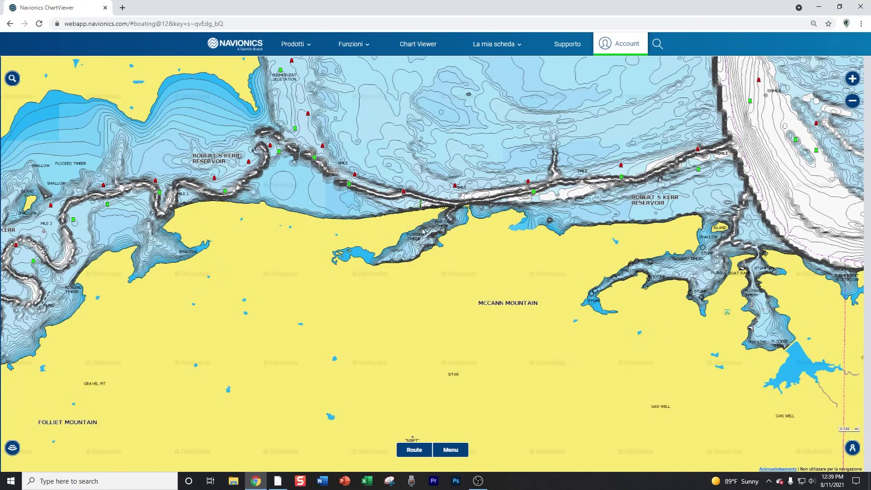
scroll(449, 234, "up", 2)
scroll(438, 153, "up", 3)
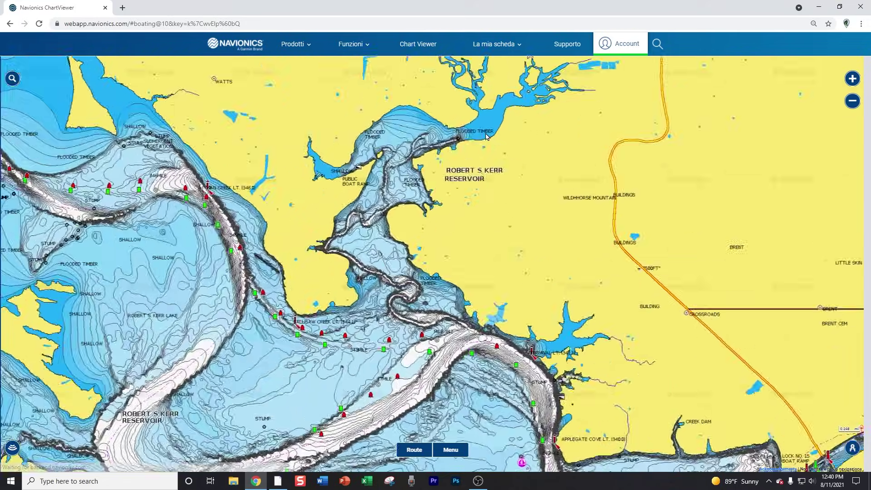
scroll(438, 153, "up", 3)
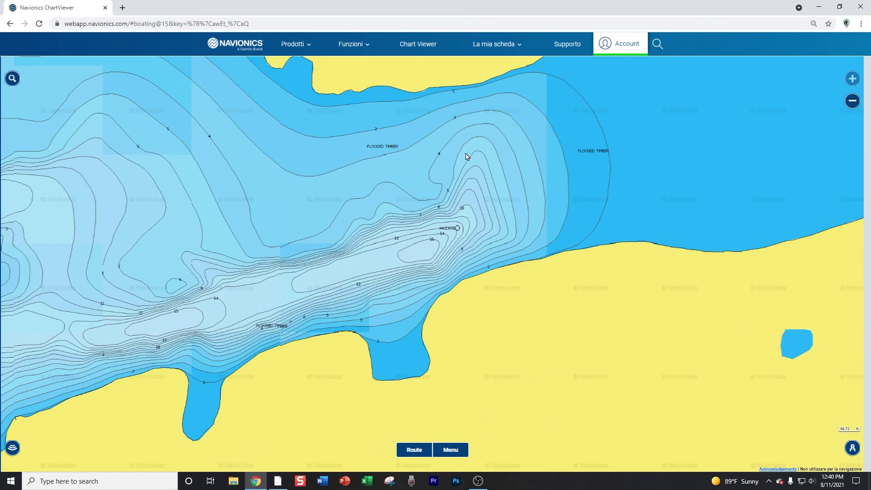
left_click_drag(468, 174, 472, 200)
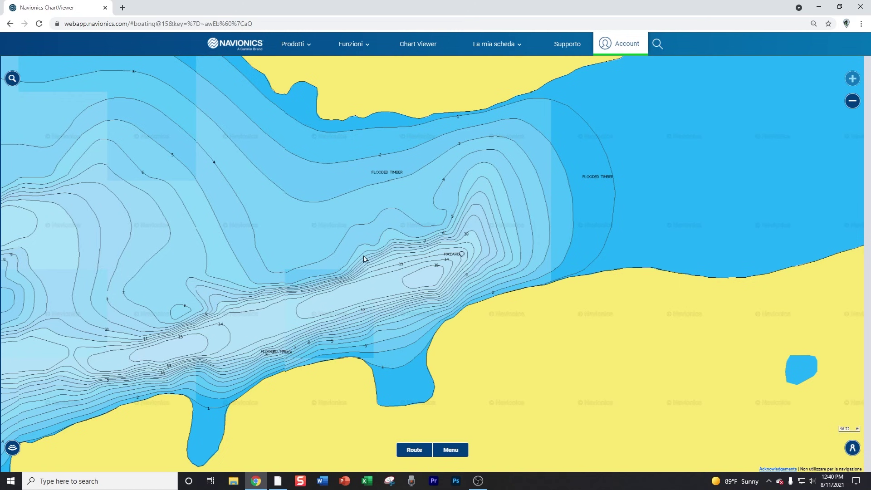
Switch back to Google Earth Pro and review the reservoir's placemarks between the northern Pads spot and the southern shore.
left_click(279, 481)
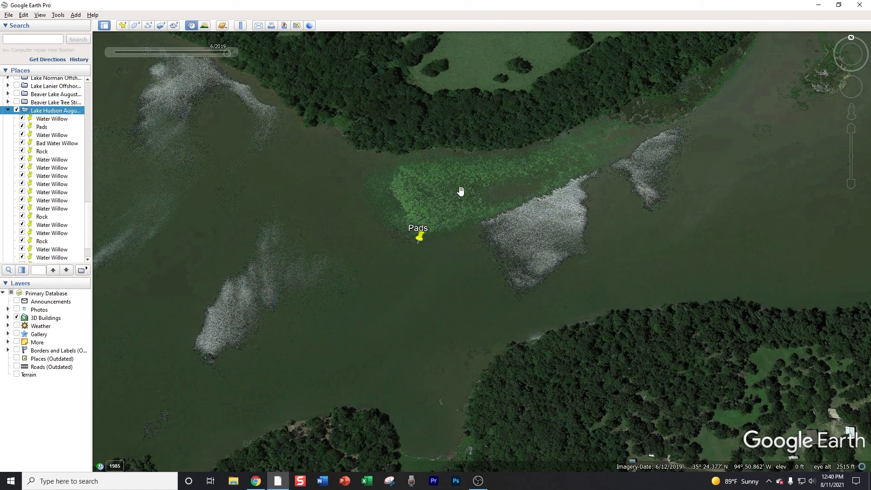
scroll(458, 211, "down", 3)
scroll(460, 215, "down", 4)
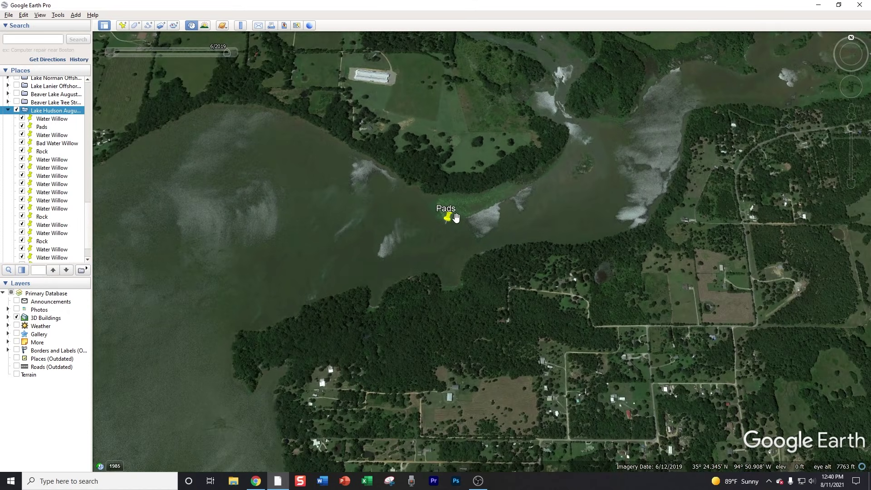
scroll(456, 215, "down", 5)
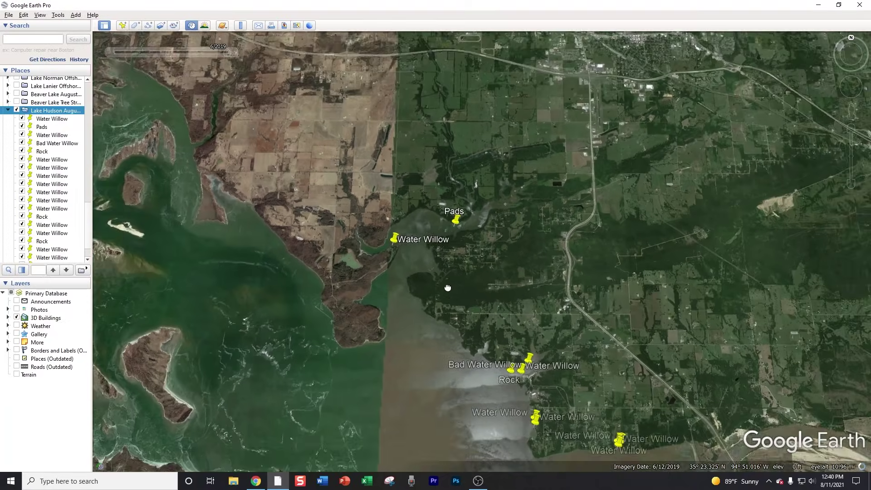
left_click_drag(448, 294, 451, 165)
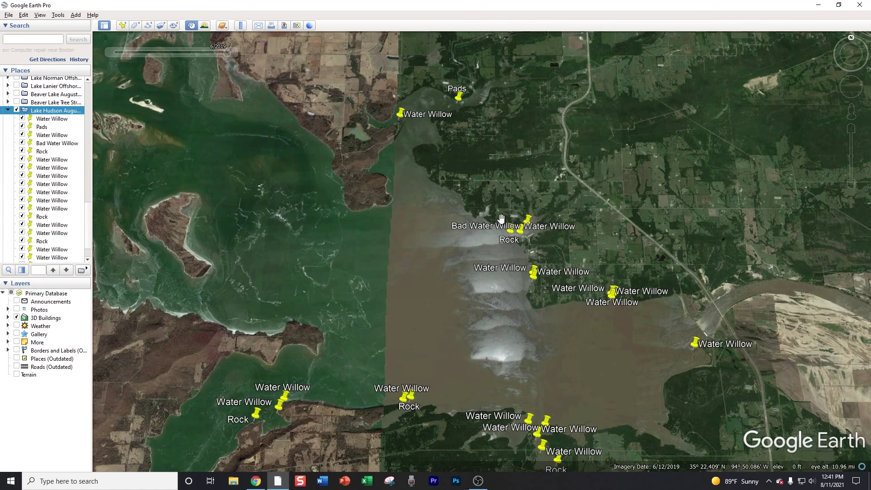
left_click_drag(468, 146, 499, 243)
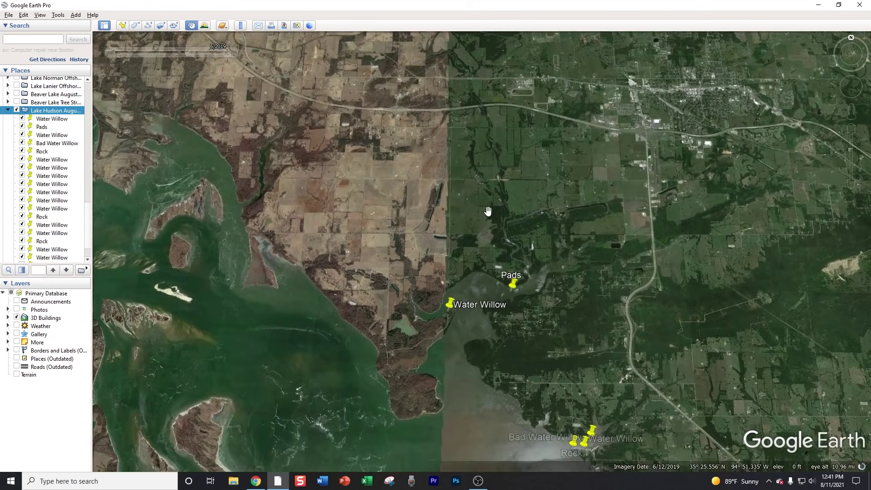
Examine how the northern creek branches upstream of the Pads placemark, including its eastern arm toward the highway.
scroll(507, 292, "up", 3)
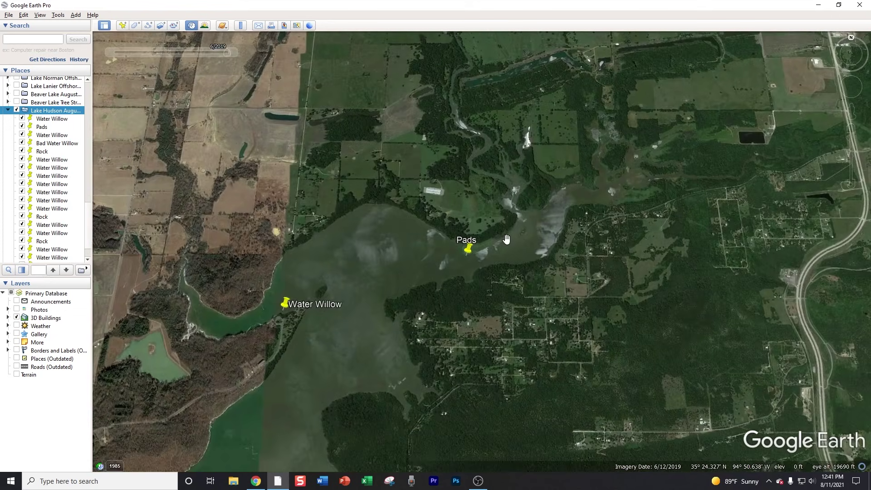
scroll(670, 189, "up", 1)
scroll(653, 180, "up", 2)
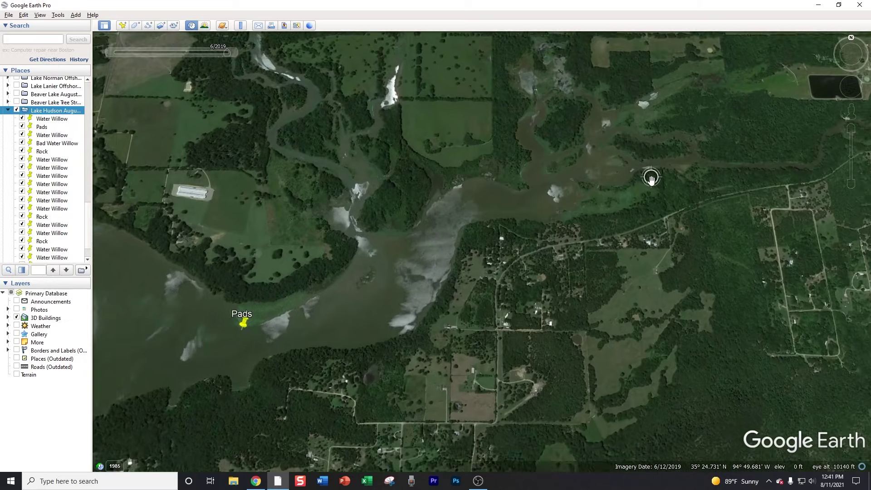
left_click_drag(650, 179, 383, 233)
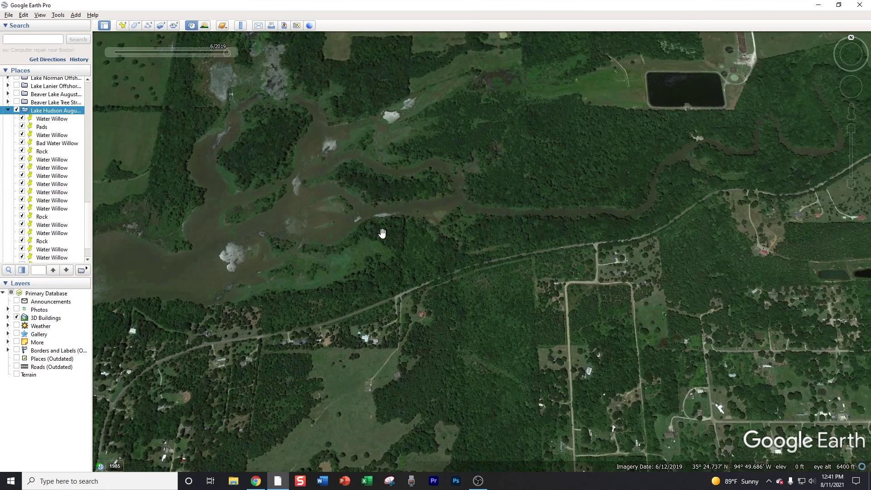
scroll(383, 234, "down", 4)
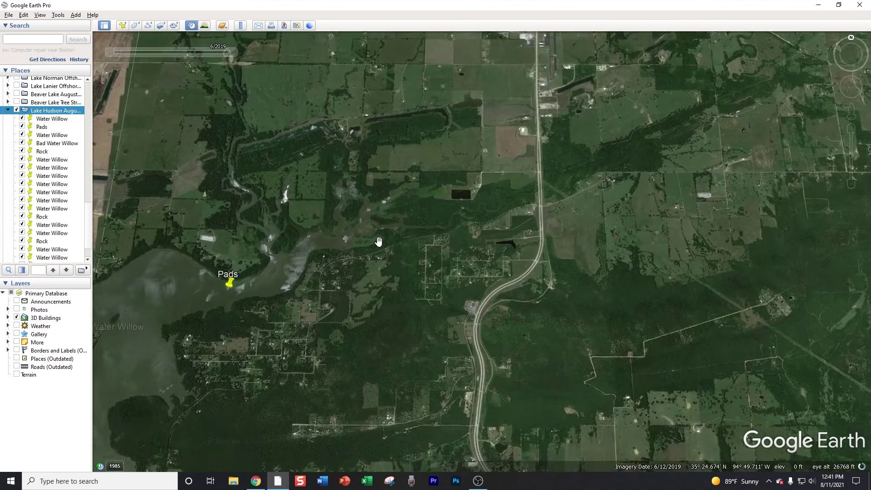
left_click_drag(379, 241, 457, 201)
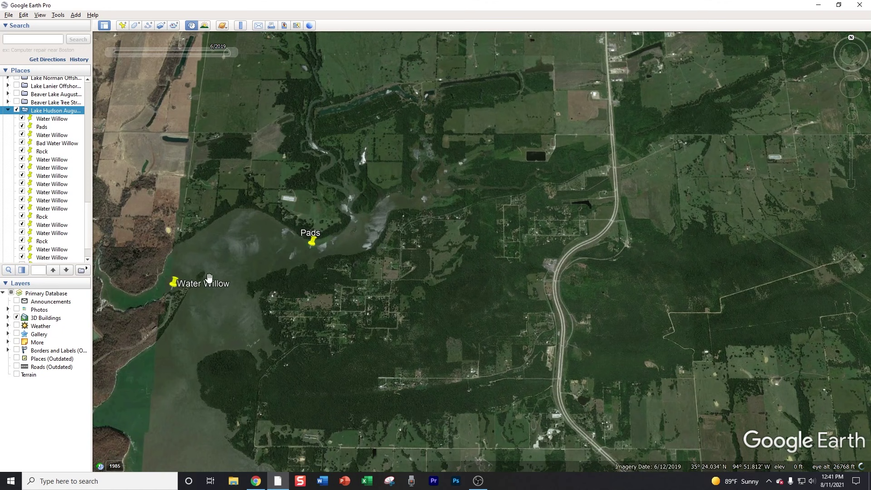
scroll(382, 211, "up", 3)
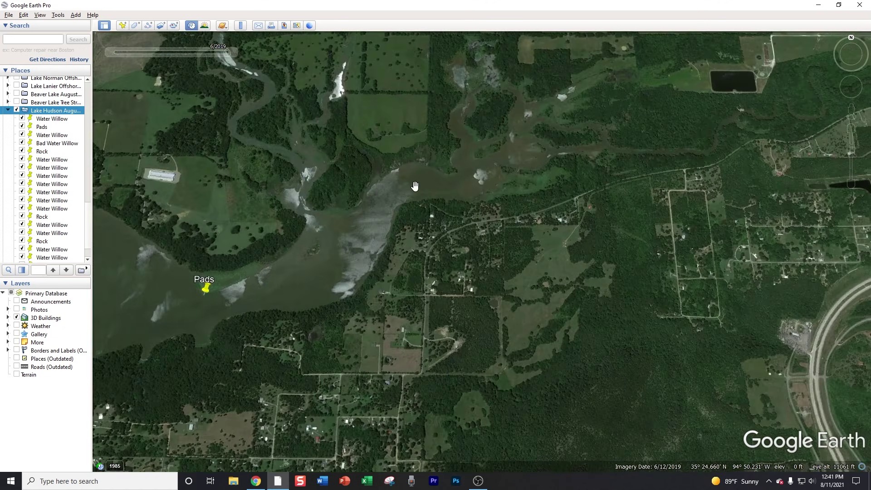
left_click_drag(414, 185, 275, 242)
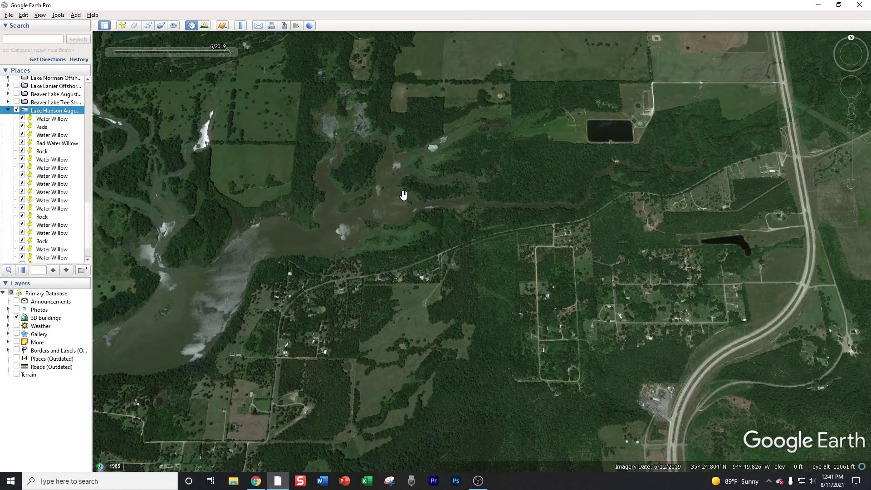
scroll(553, 205, "down", 1)
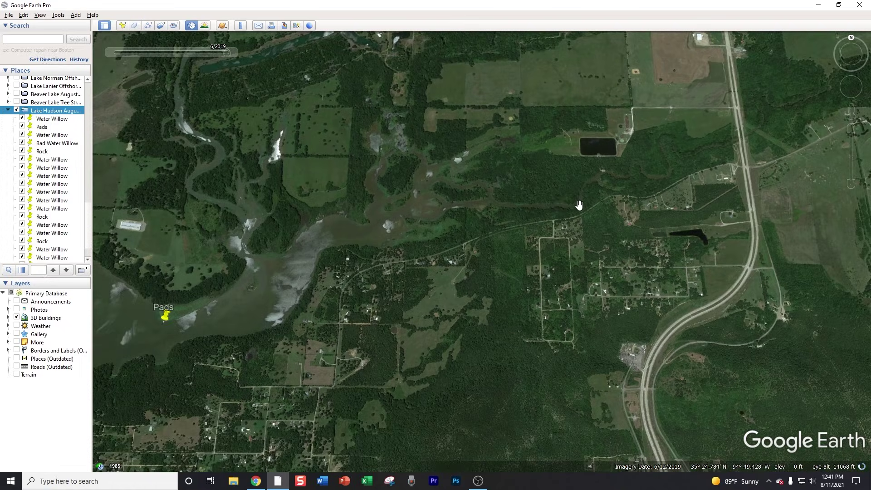
scroll(559, 190, "down", 2)
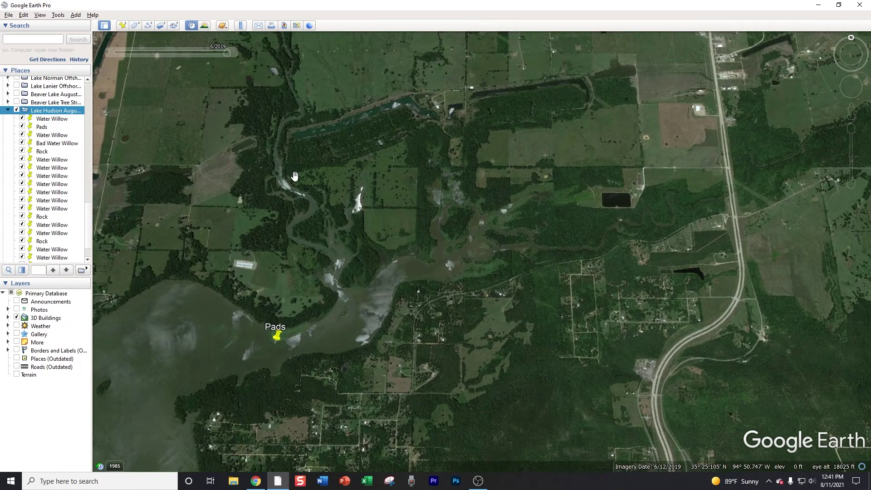
Inspect the creek's winding northwestern channel and the long green pond beside it for bank cover and vegetation.
scroll(277, 162, "up", 4)
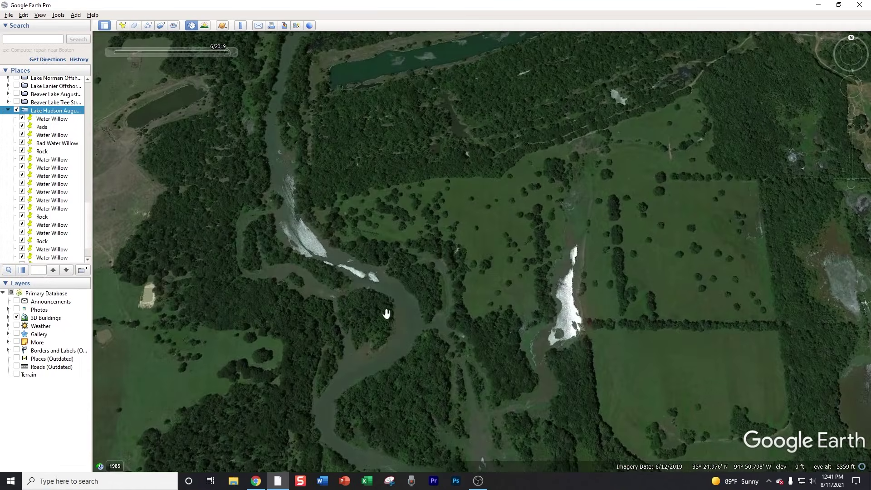
scroll(301, 194, "up", 3)
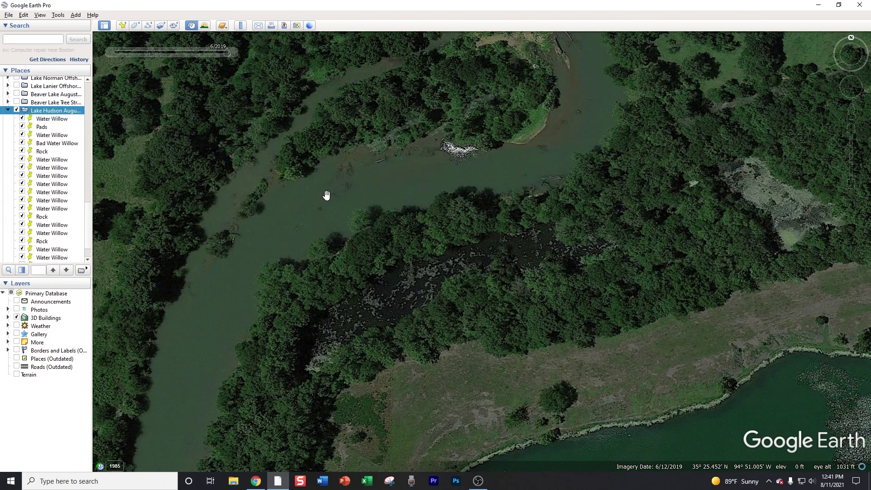
left_click_drag(325, 196, 253, 110)
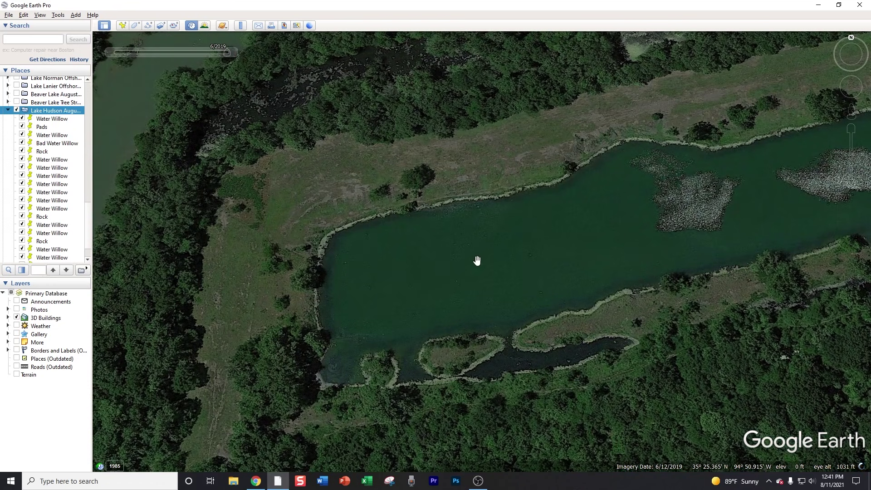
left_click_drag(394, 226, 614, 407)
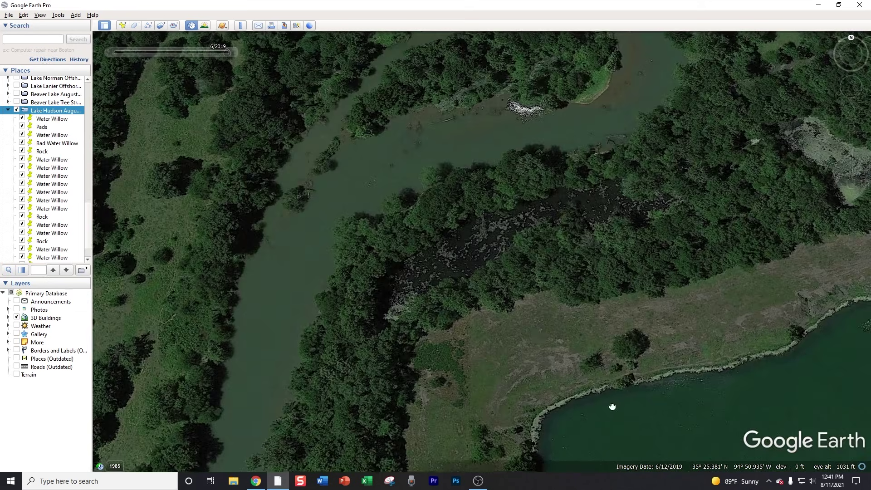
scroll(356, 170, "down", 3)
scroll(357, 186, "down", 3)
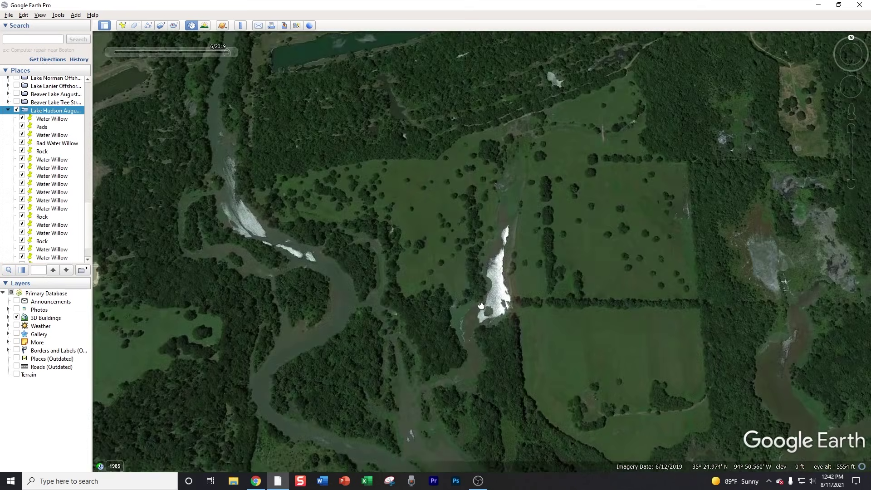
Inspect the vegetated banks of the narrow eastern channel and trace it upstream toward the highway.
left_click_drag(563, 409, 311, 172)
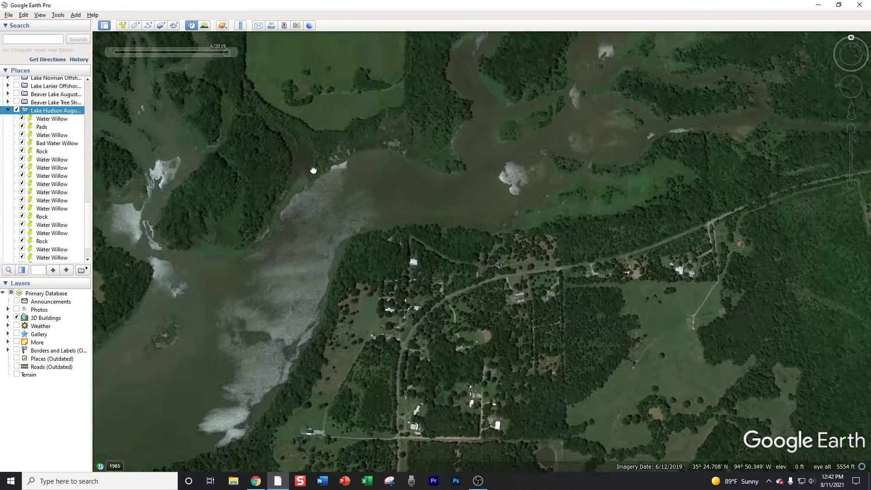
scroll(584, 165, "up", 2)
scroll(584, 165, "up", 5)
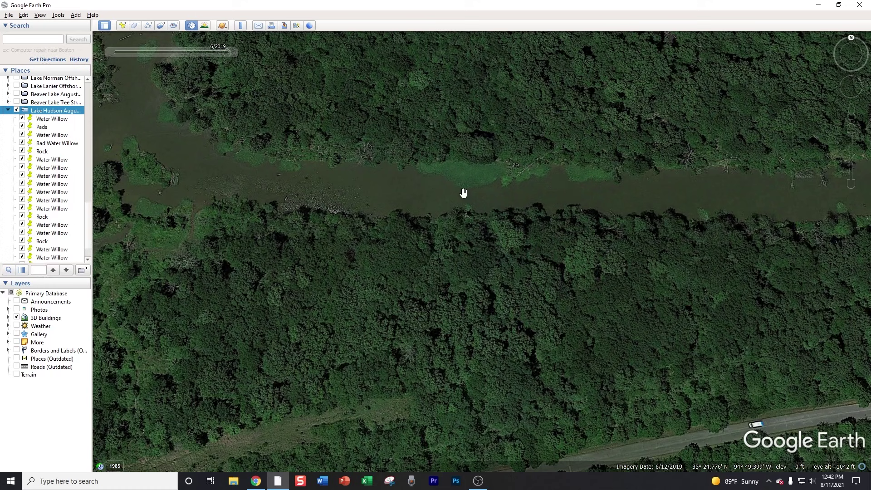
scroll(450, 193, "down", 5)
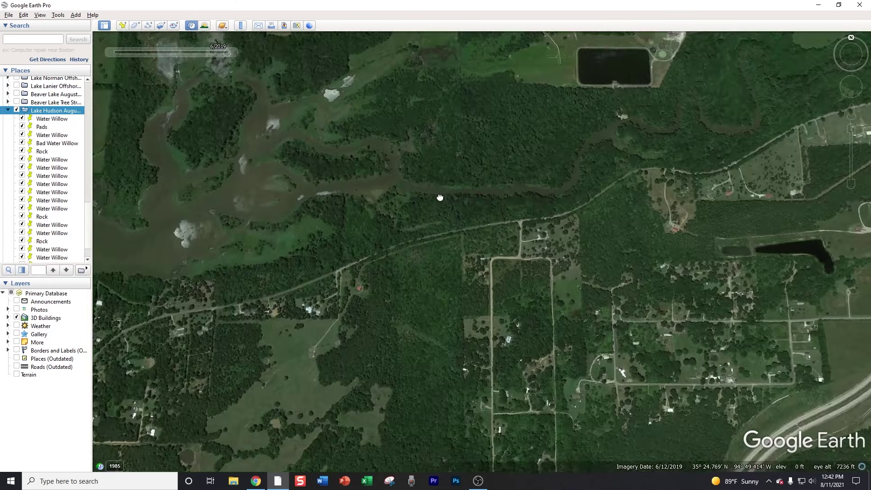
left_click_drag(440, 196, 346, 241)
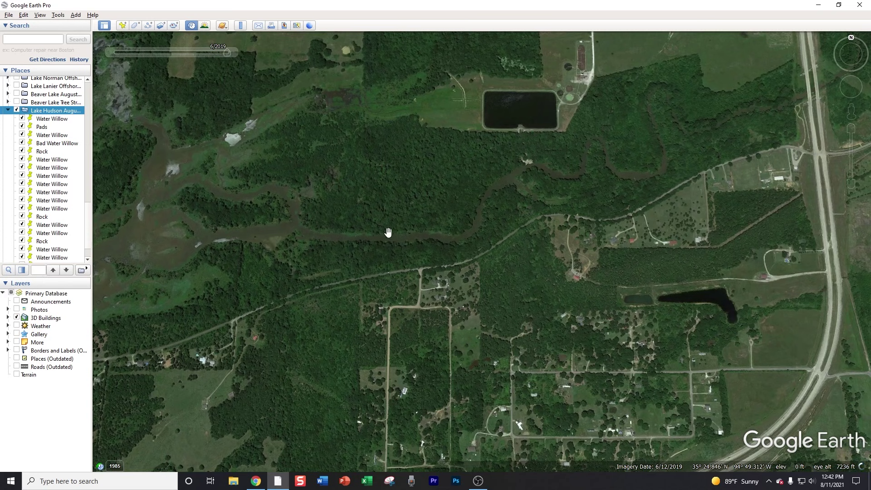
left_click_drag(419, 227, 398, 286)
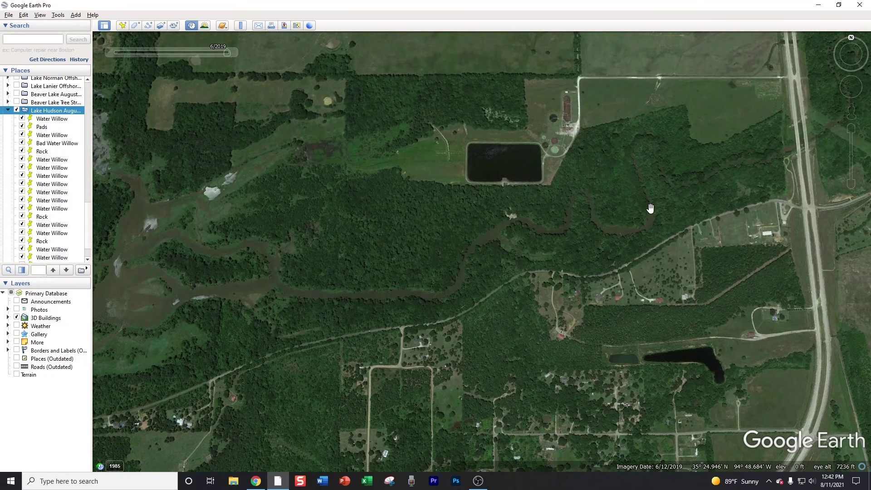
Return to the Pads placemark and follow the creek upstream from the pad field to the braided, vegetated eastern channels.
scroll(388, 245, "down", 5)
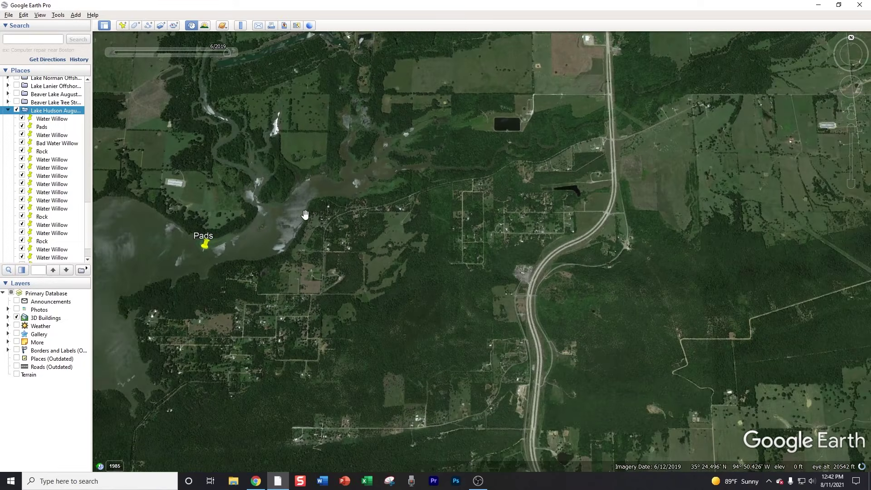
left_click_drag(290, 220, 469, 156)
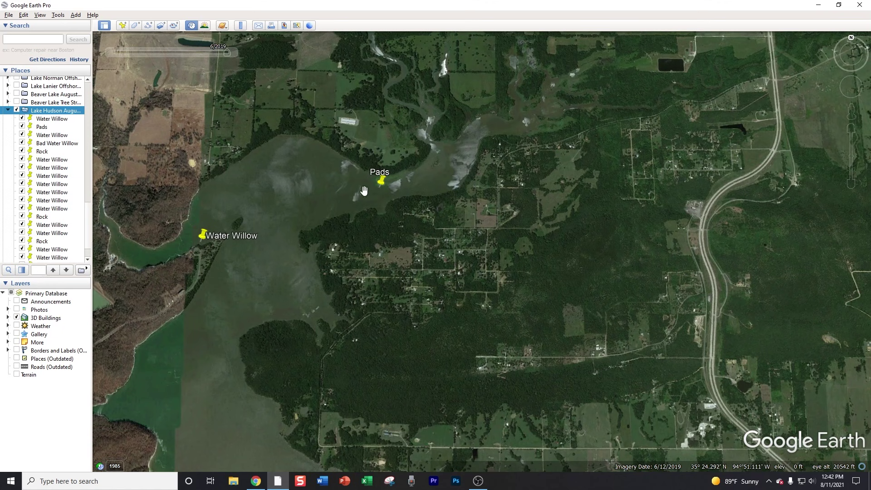
scroll(377, 193, "up", 4)
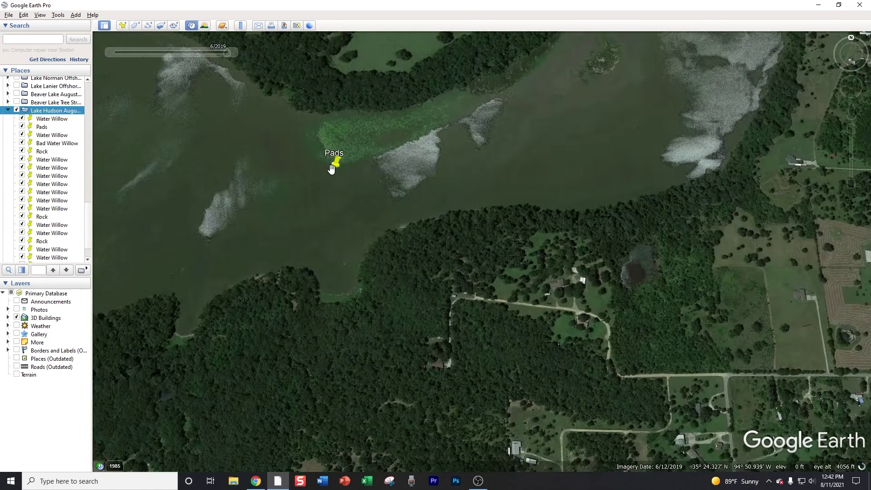
left_click_drag(392, 160, 183, 289)
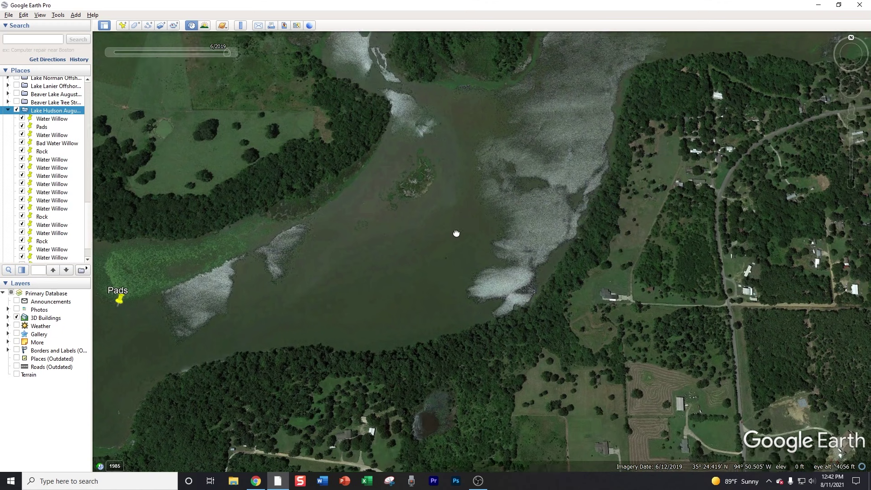
left_click_drag(455, 234, 274, 335)
left_click_drag(476, 179, 285, 269)
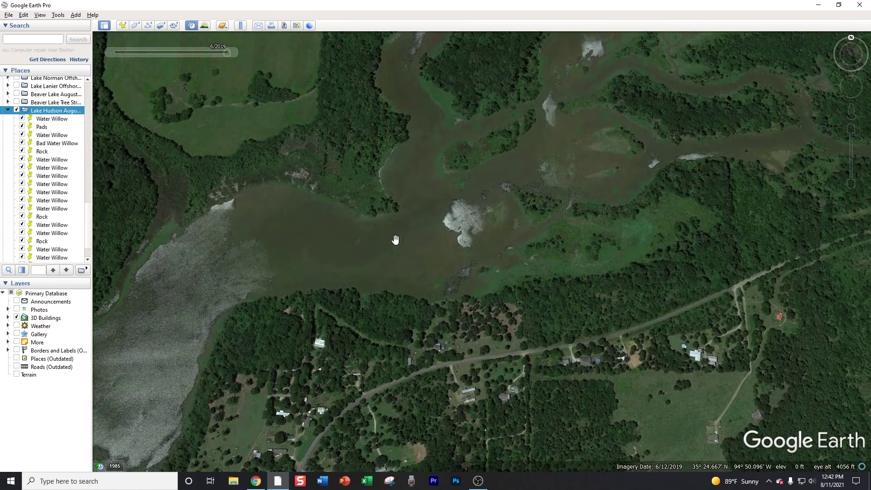
left_click_drag(522, 163, 369, 292)
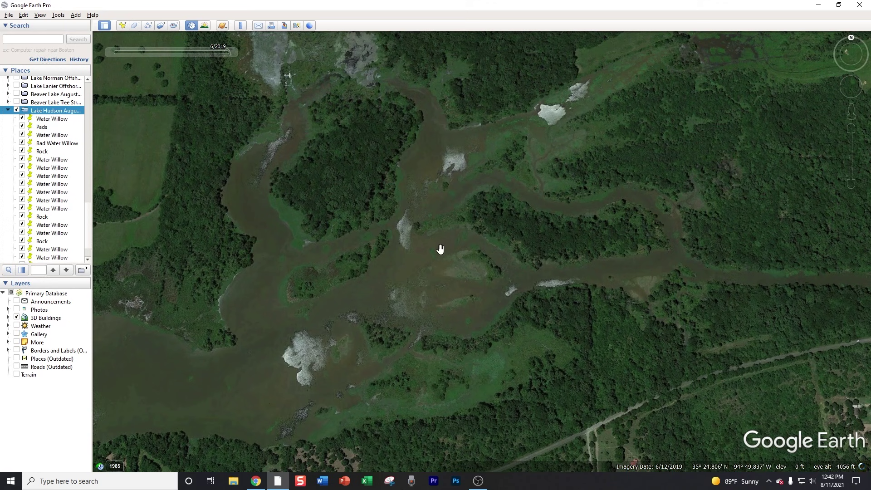
Examine the braided channels around the wooded islands and trace the narrow eastern channel upstream, checking its banks for vegetation.
scroll(383, 312, "up", 2)
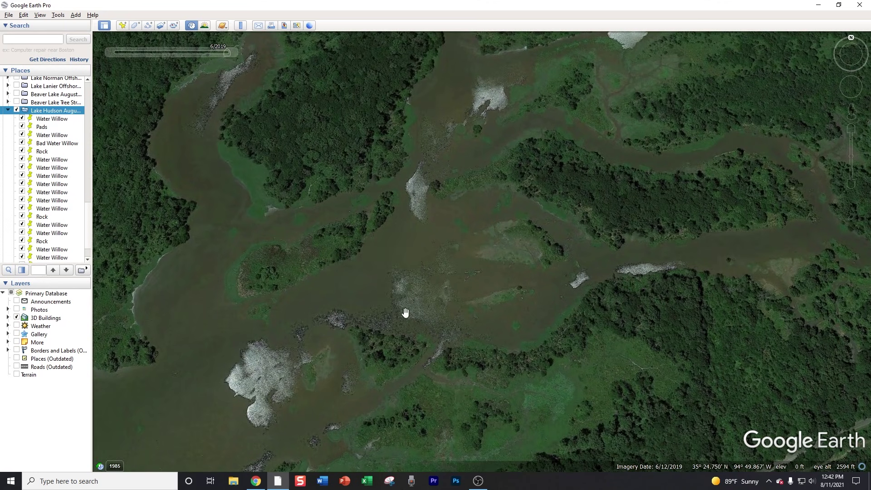
left_click_drag(542, 302, 363, 307)
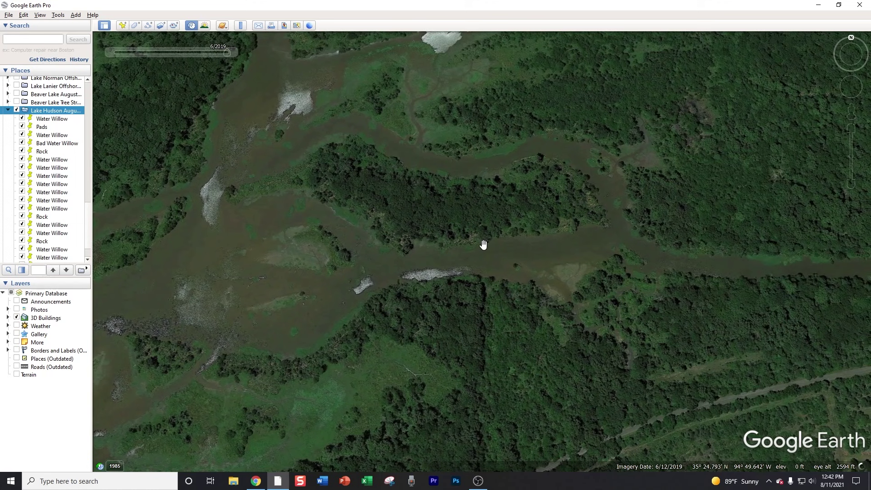
scroll(235, 211, "up", 2)
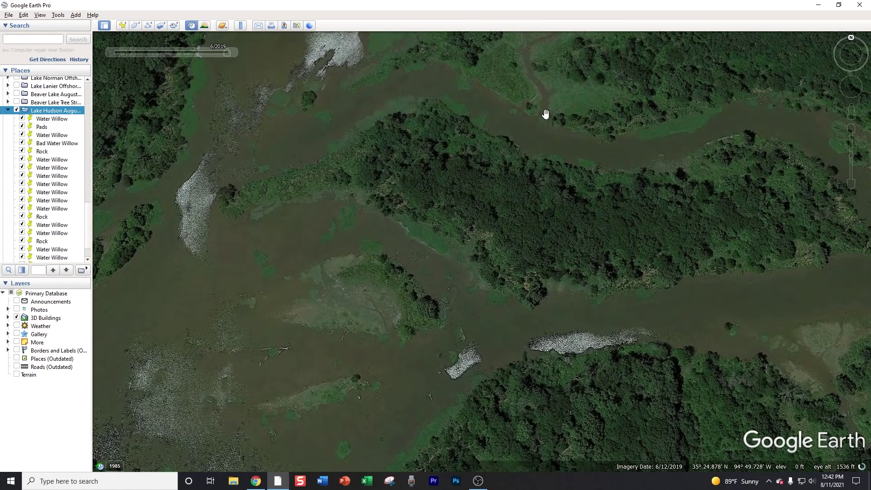
left_click_drag(794, 150, 486, 66)
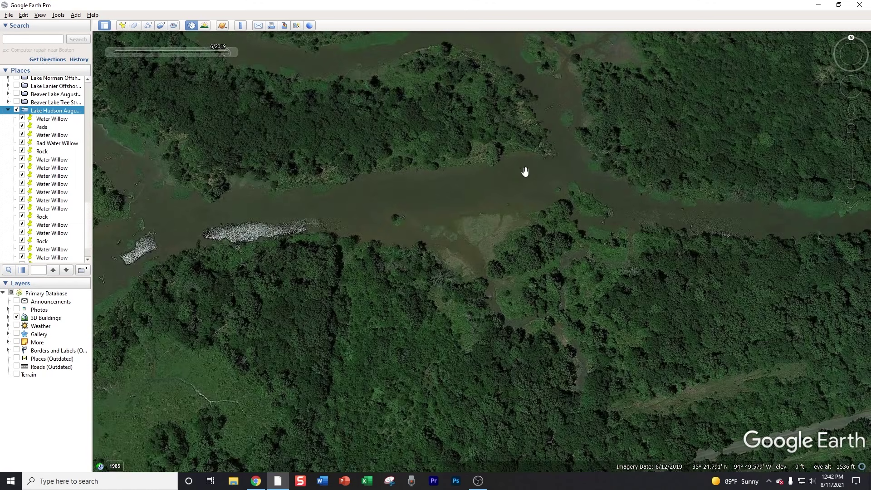
scroll(548, 176, "down", 2)
left_click_drag(539, 181, 402, 201)
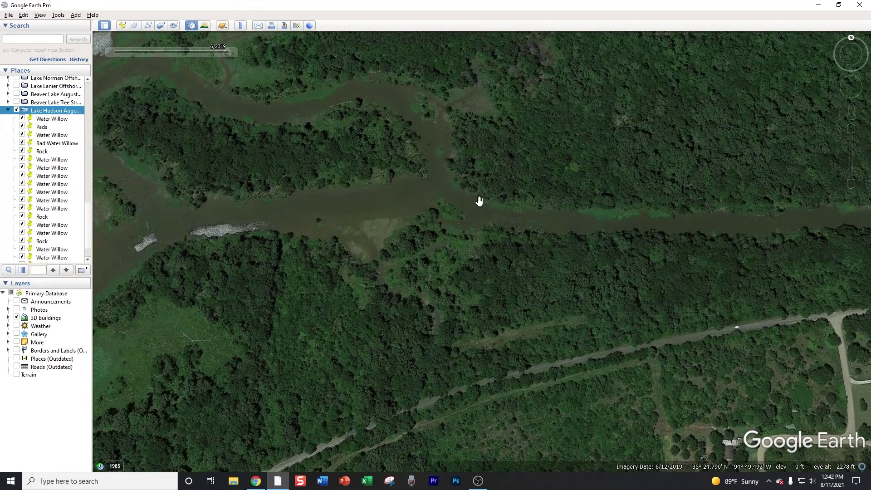
scroll(481, 203, "up", 2)
left_click_drag(496, 200, 432, 202)
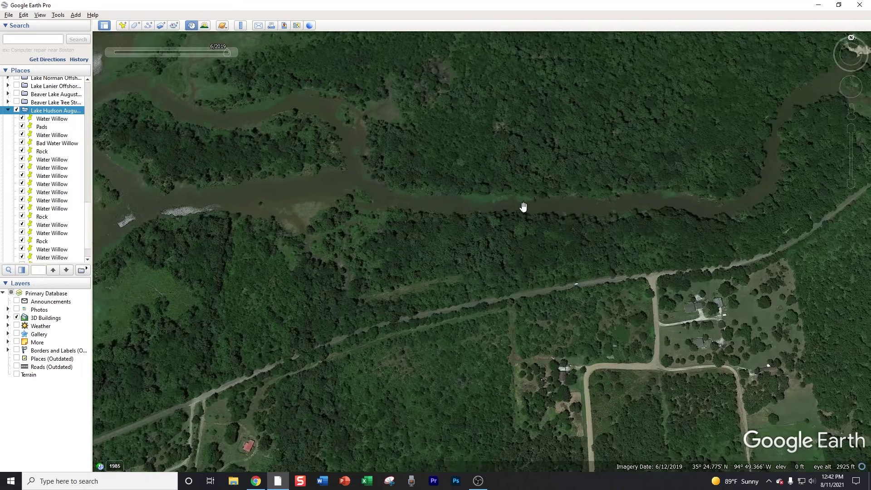
scroll(522, 202, "up", 2)
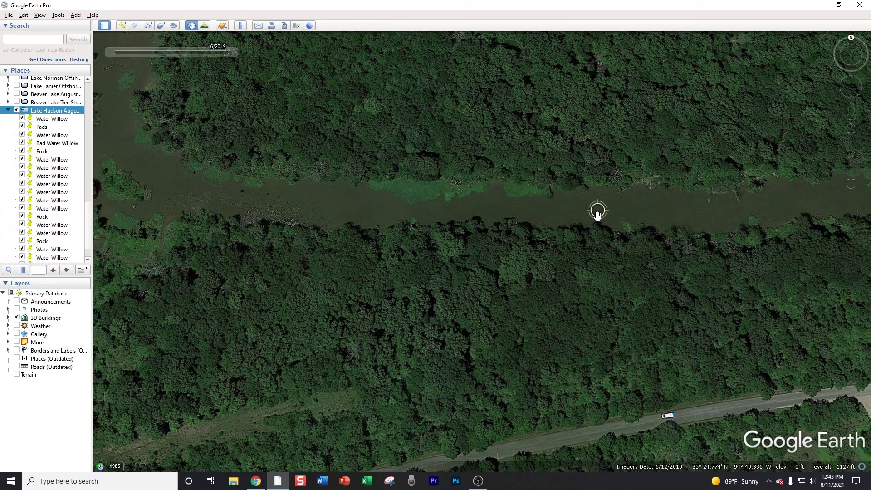
Compare the creek's braided lower section with its winding eastern arm running past the dark rectangular pond.
scroll(598, 216, "down", 3)
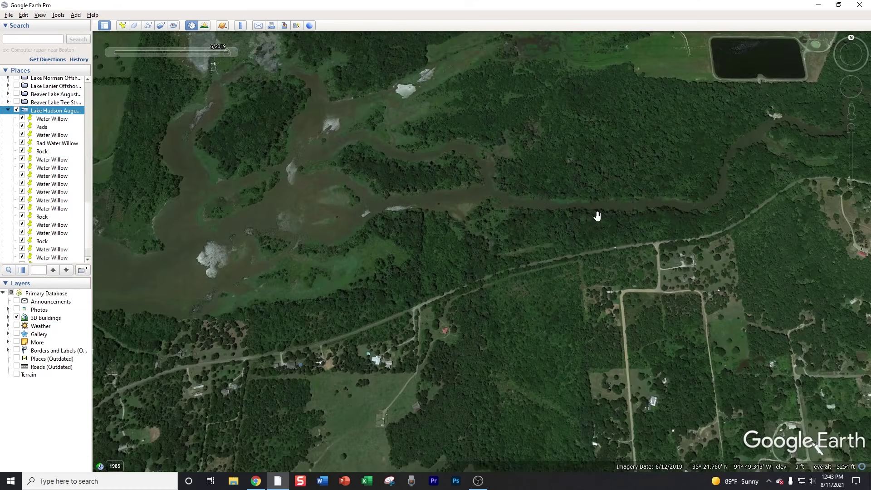
left_click_drag(597, 216, 512, 242)
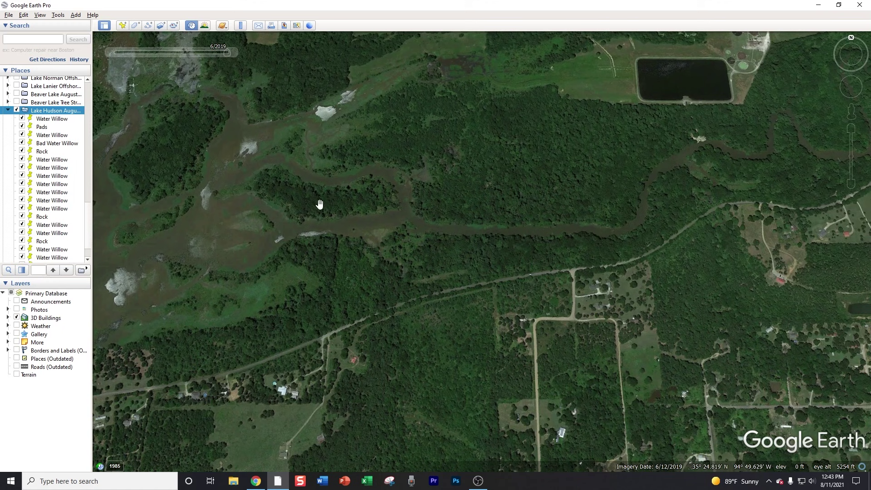
scroll(257, 237, "down", 2)
left_click_drag(254, 244, 443, 233)
scroll(459, 229, "up", 2)
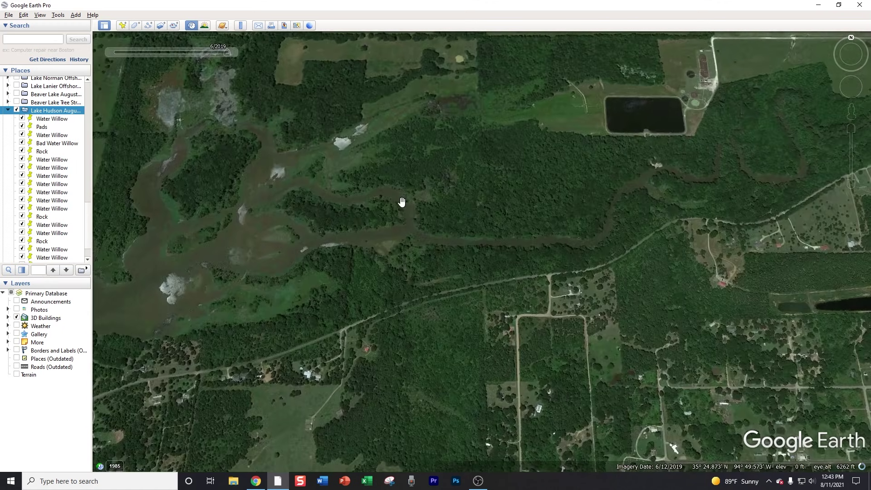
scroll(508, 239, "up", 2)
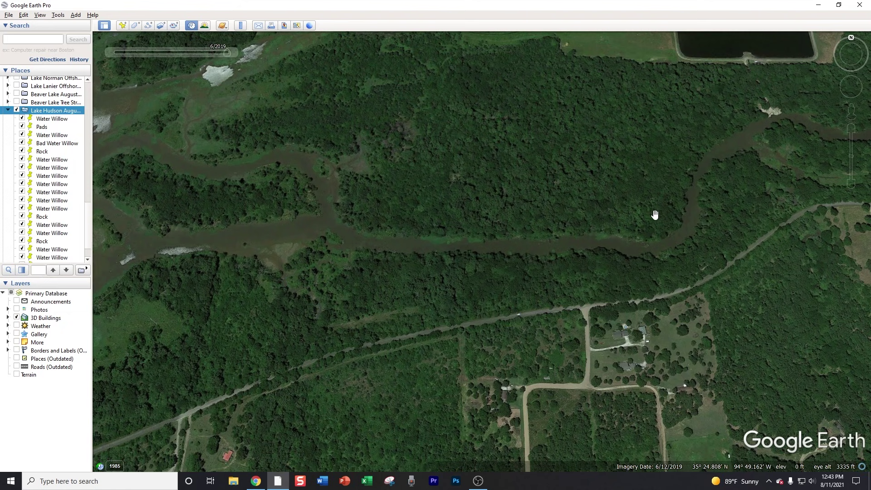
Return from the northern creek to a reservoir-wide overview and review how all the placemarks are distributed.
scroll(656, 214, "down", 5)
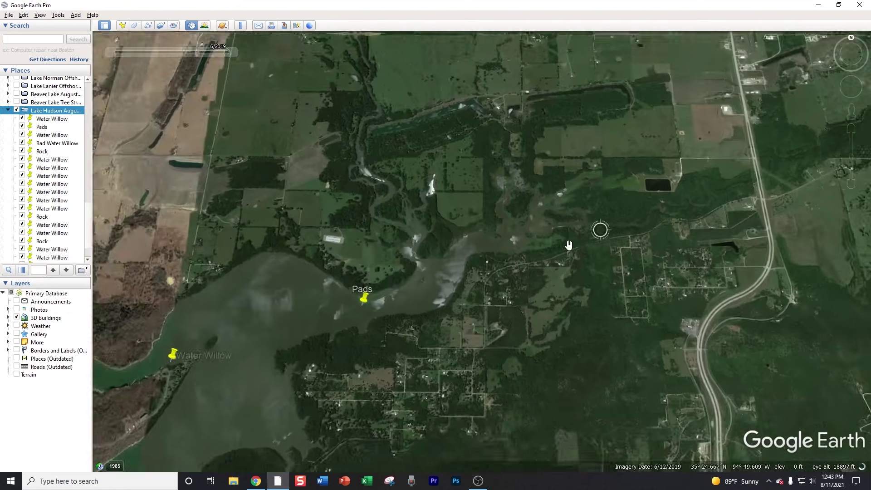
scroll(571, 245, "down", 5)
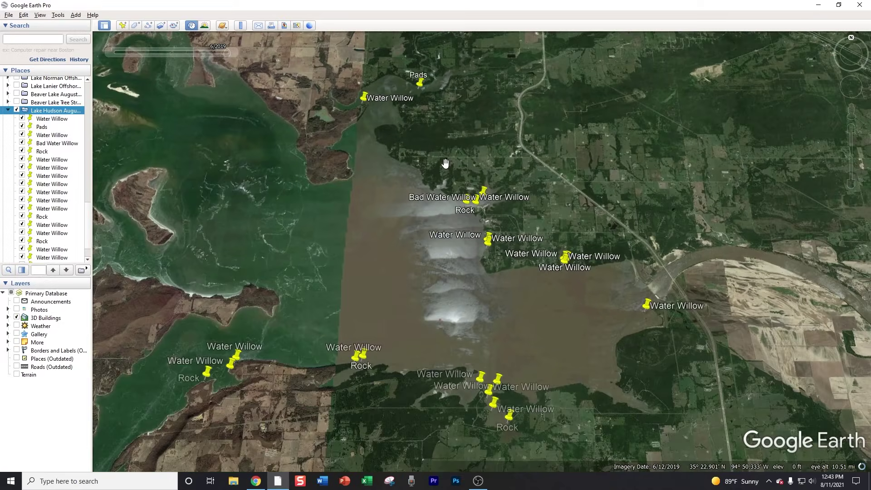
scroll(445, 163, "down", 2)
left_click_drag(449, 165, 480, 188)
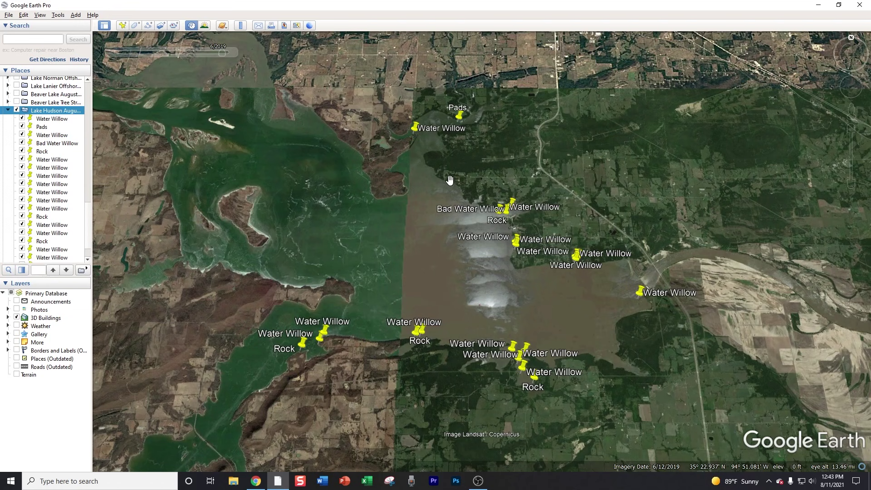
scroll(450, 181, "up", 2)
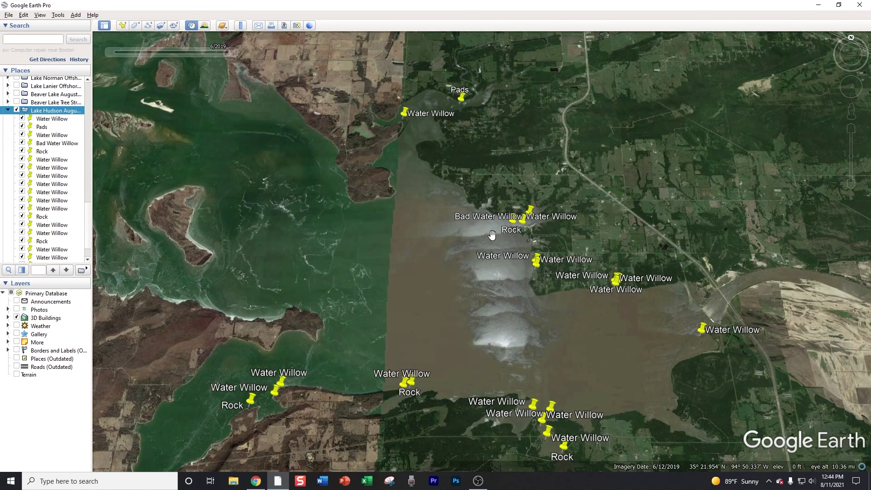
left_click_drag(498, 254, 499, 243)
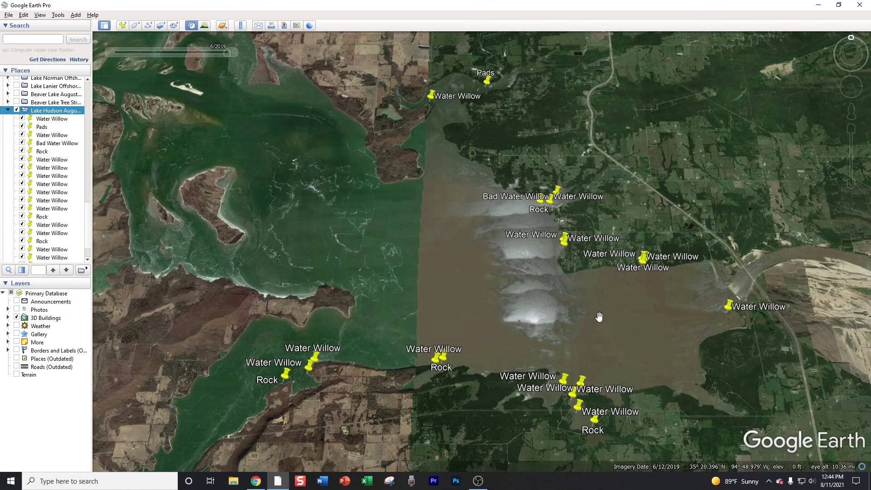
Inspect the Water Willow and Rock placemark pair at the small cove mouth midway along the southern shore.
double_click(441, 369)
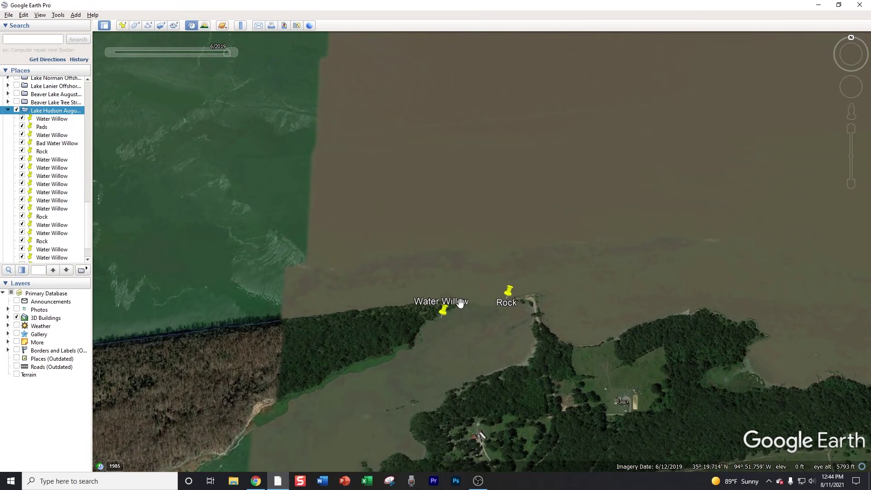
scroll(466, 313, "down", 3)
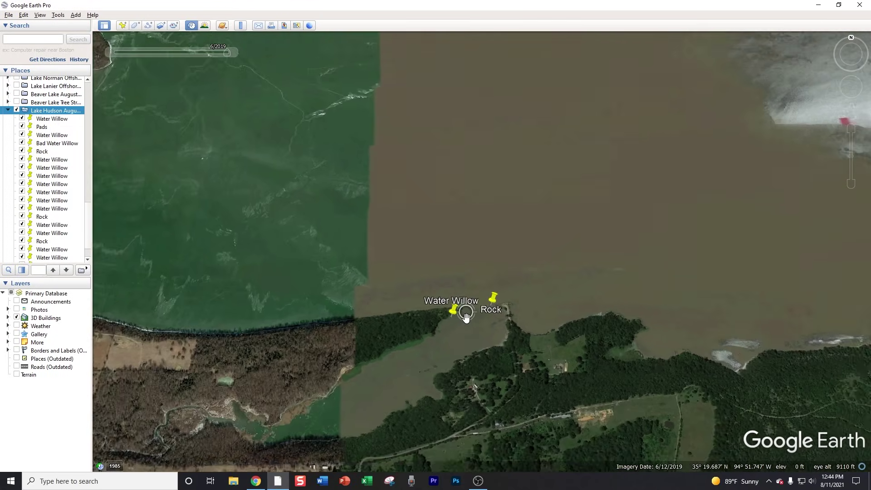
scroll(466, 312, "down", 5)
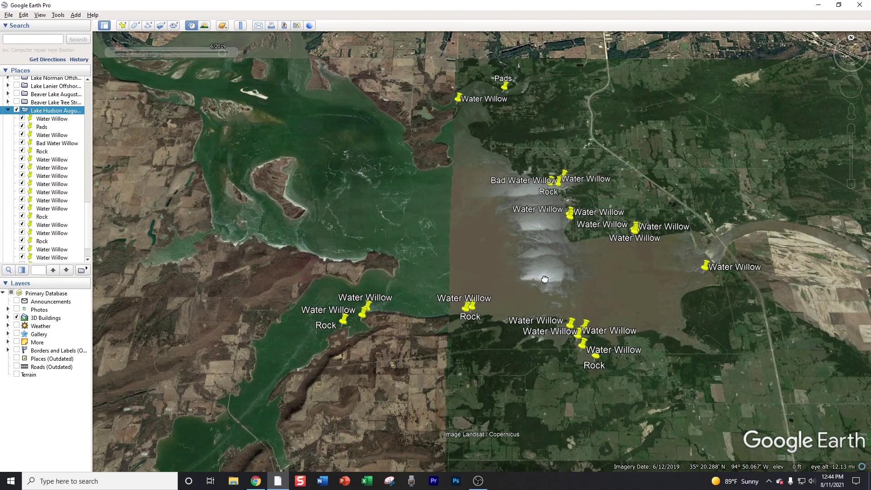
Examine the southern cove's cluster of four Water Willow placemarks and the Rock placemark beside the road crossing.
scroll(457, 216, "up", 3)
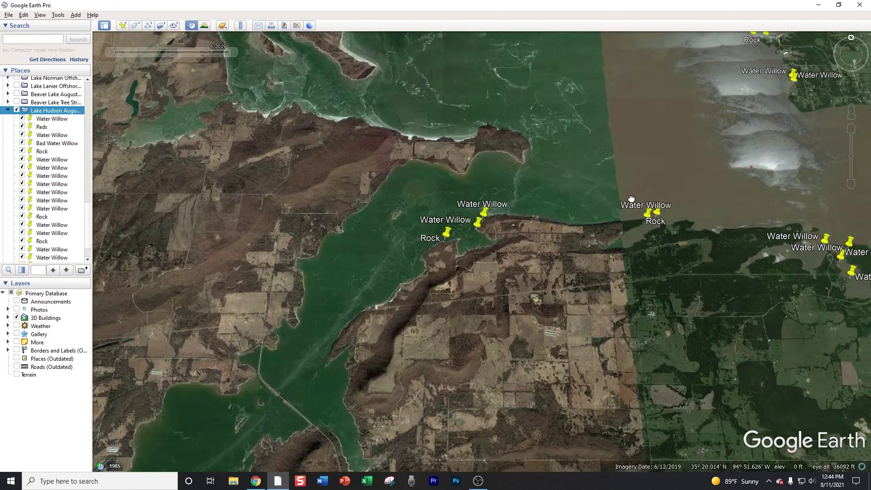
left_click_drag(781, 275, 540, 278)
scroll(552, 290, "up", 2)
scroll(553, 291, "up", 2)
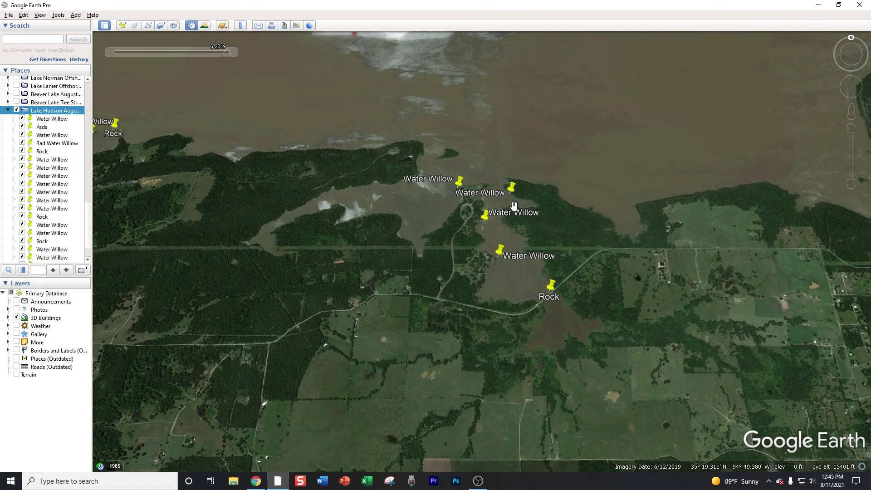
scroll(522, 270, "up", 2)
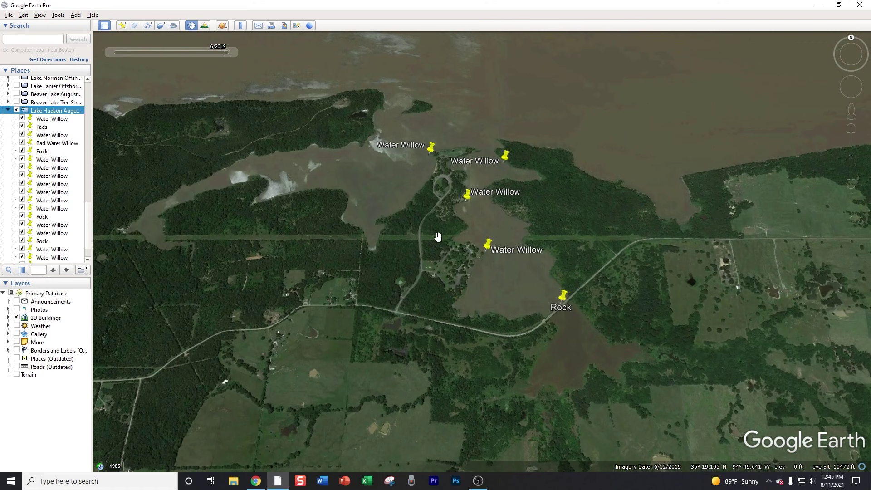
Review the full set of placemarks across the reservoir, from the southwestern arm to the eastern river inlet.
scroll(448, 250, "down", 4)
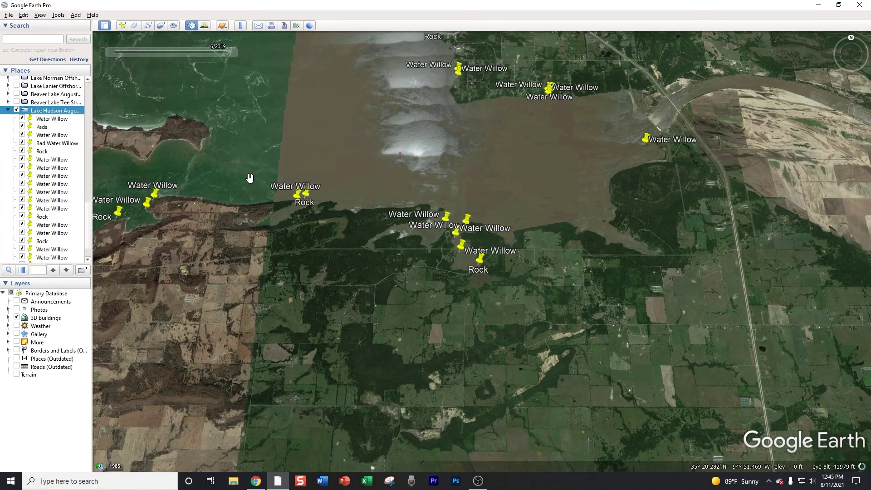
scroll(414, 214, "down", 2)
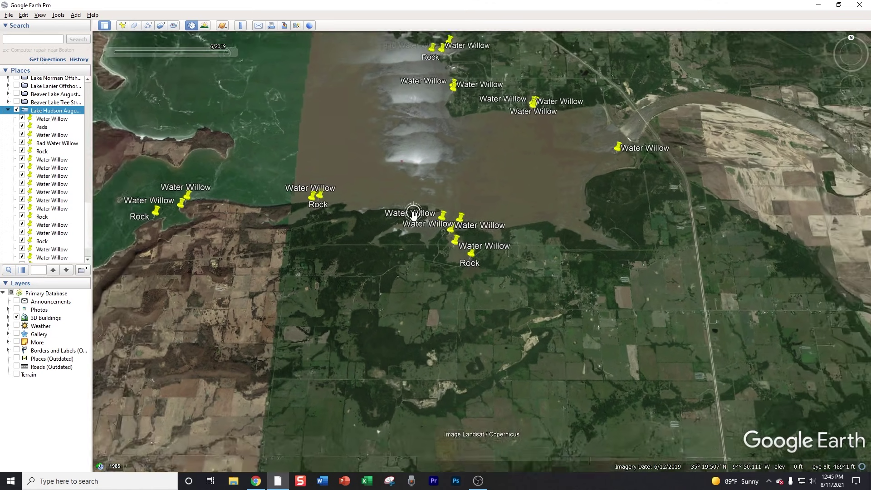
left_click_drag(414, 214, 458, 256)
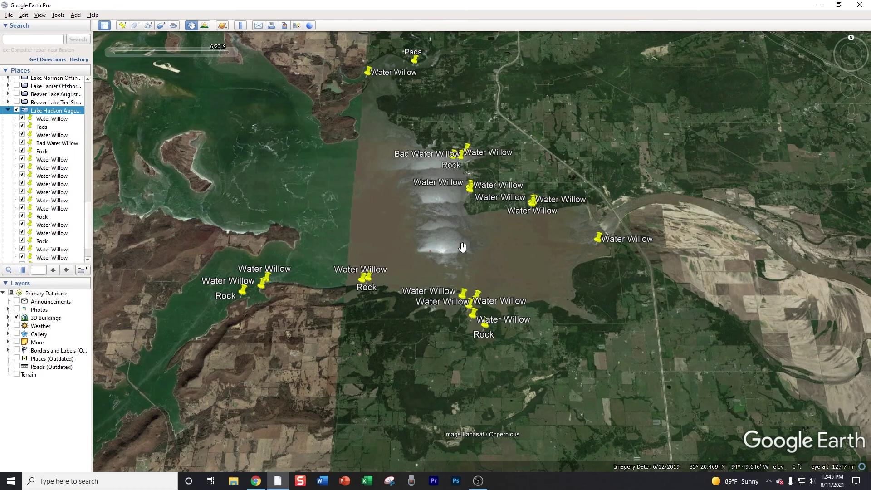
left_click_drag(464, 250, 518, 270)
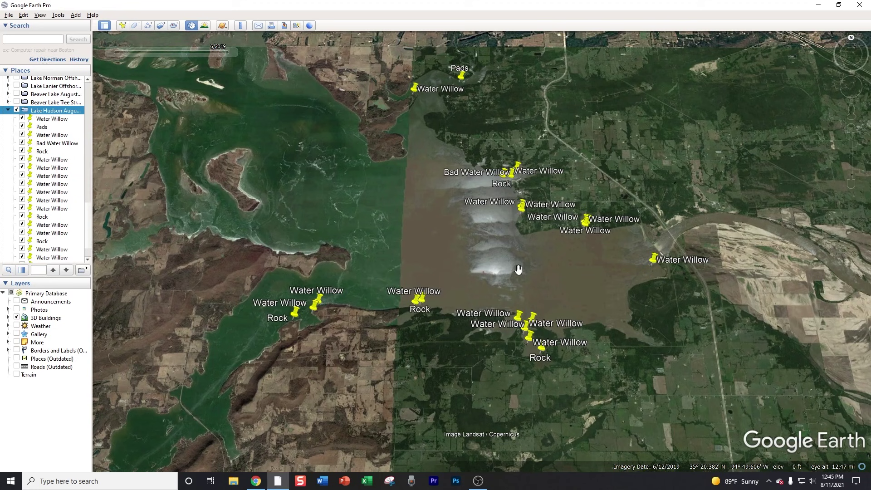